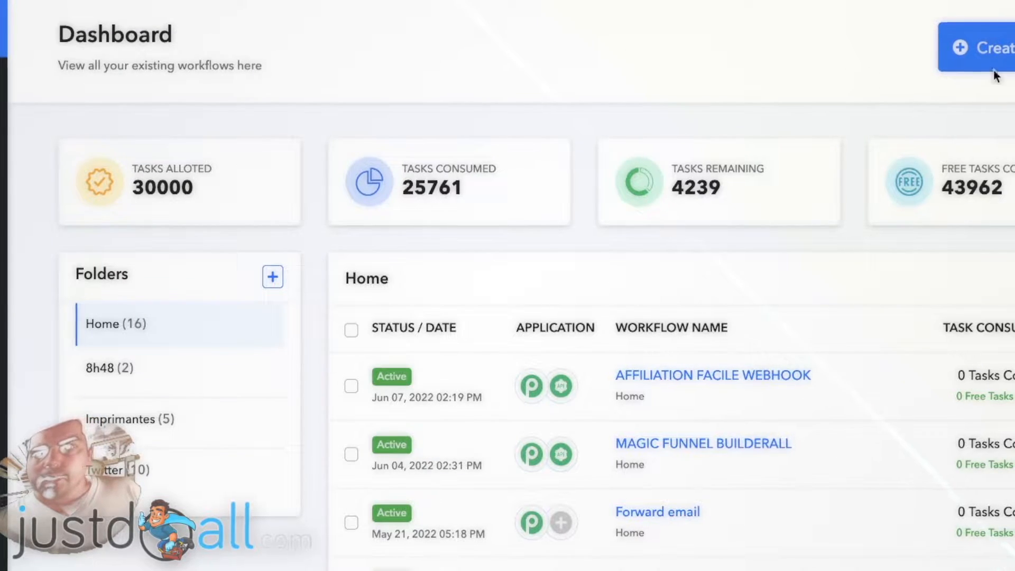
# - Create a new workflow named "publish builderall blog"
pyautogui.click(1008, 55)
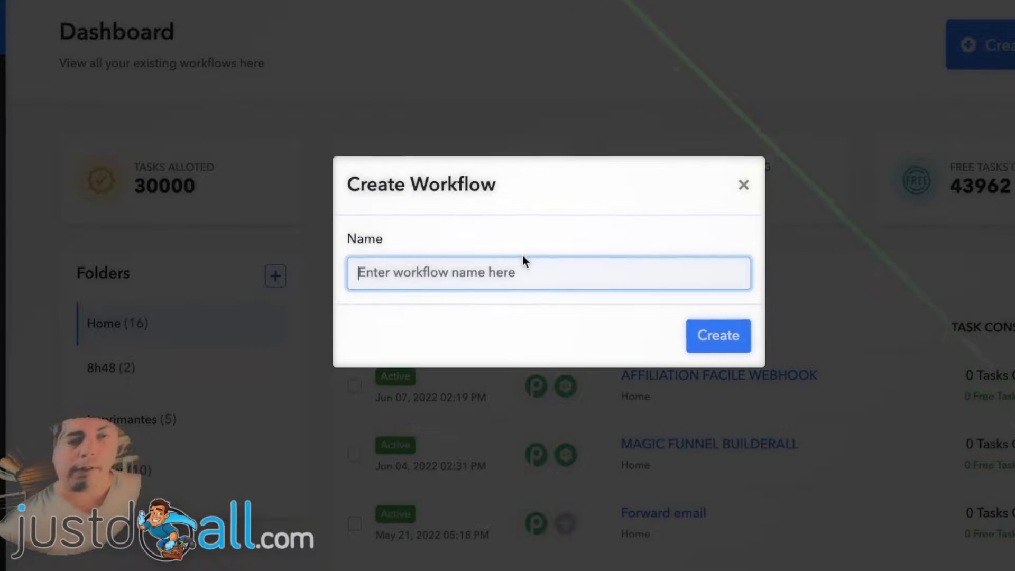
pyautogui.write('publish build')
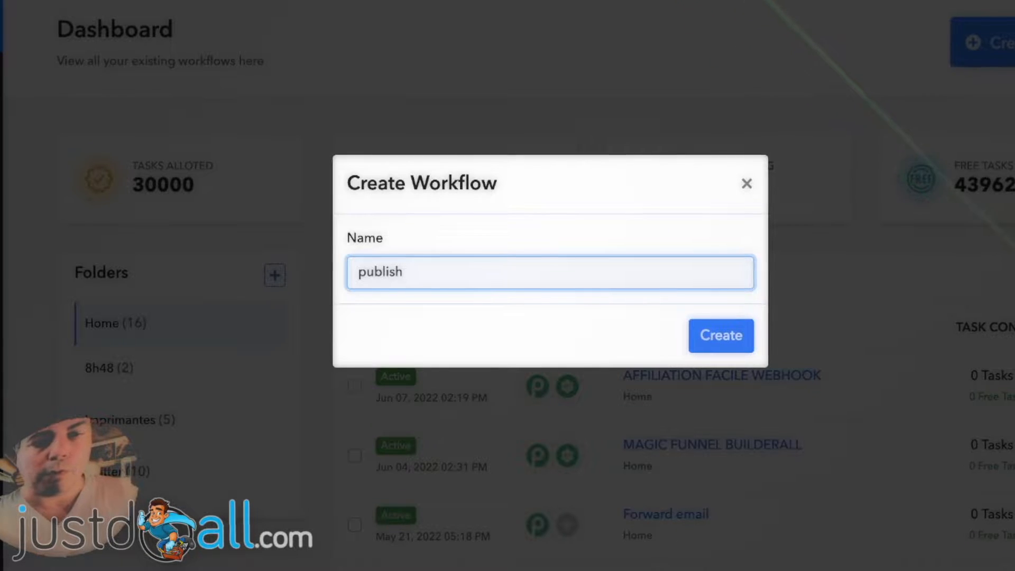
pyautogui.write('erall blog')
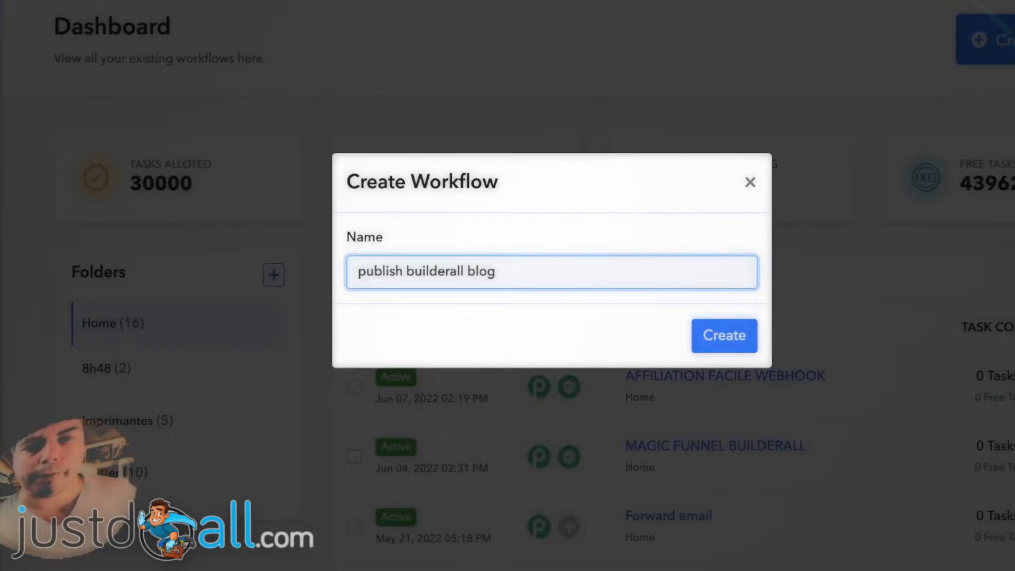
pyautogui.click(725, 332)
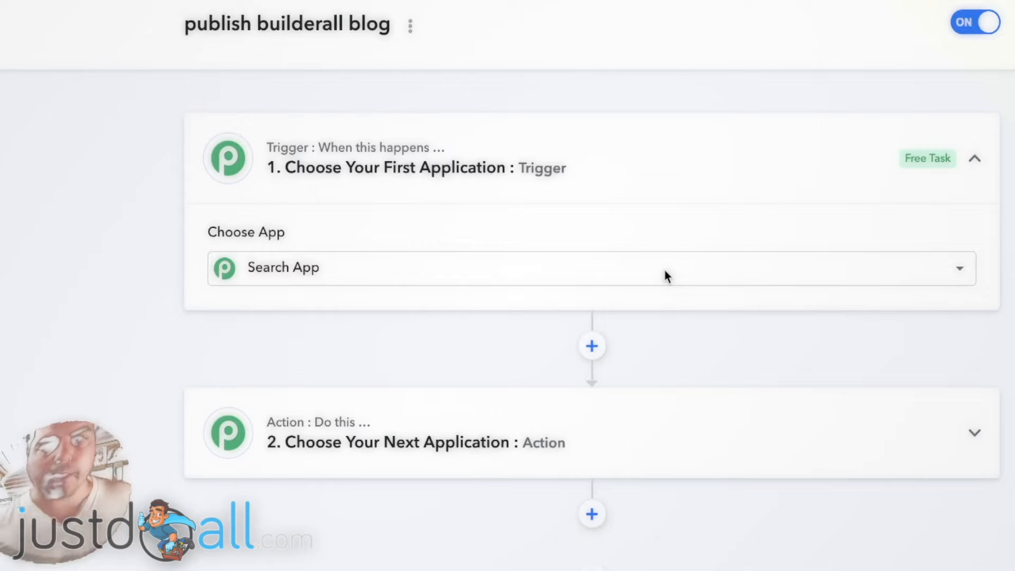
# - Choose RSS as the trigger application
pyautogui.click(664, 268)
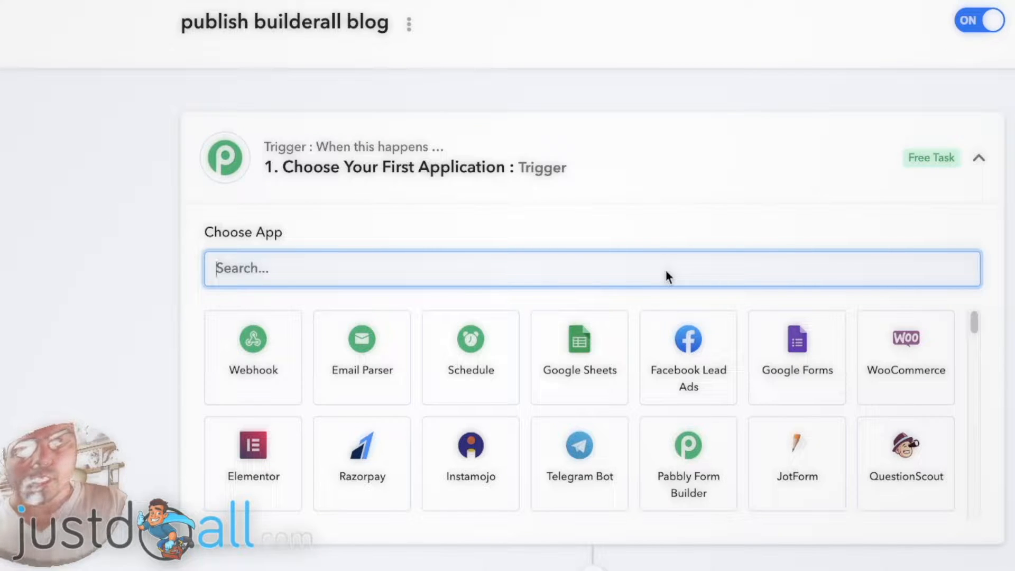
pyautogui.write('rss')
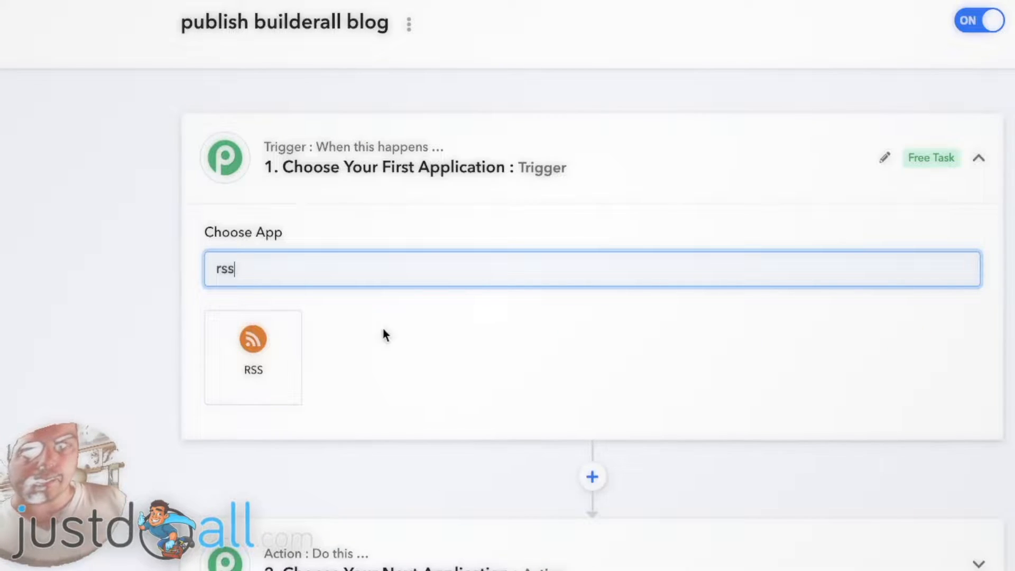
pyautogui.click(255, 360)
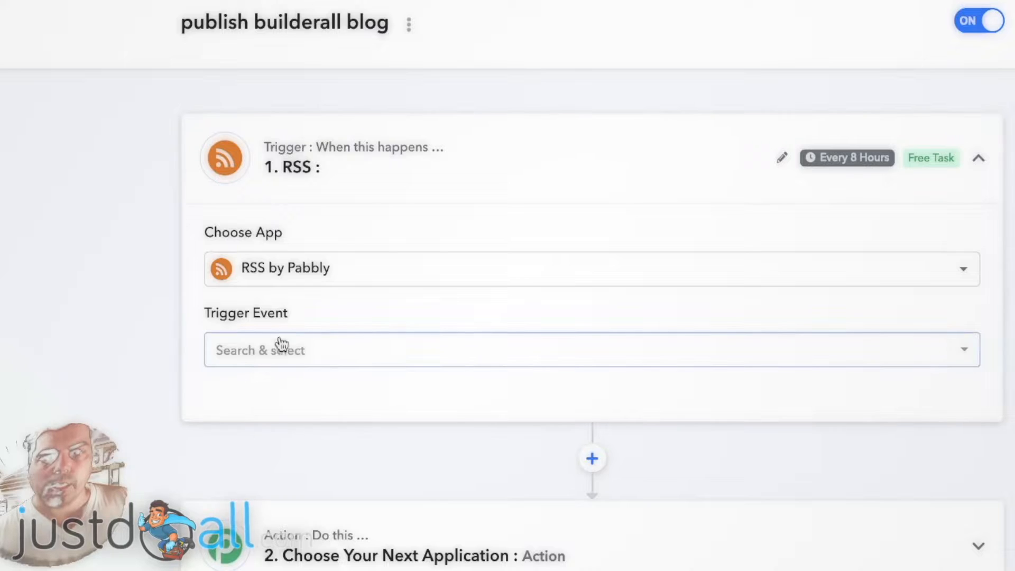
# - Set the trigger event to New Item in Feed and connect the RSS app
pyautogui.click(331, 354)
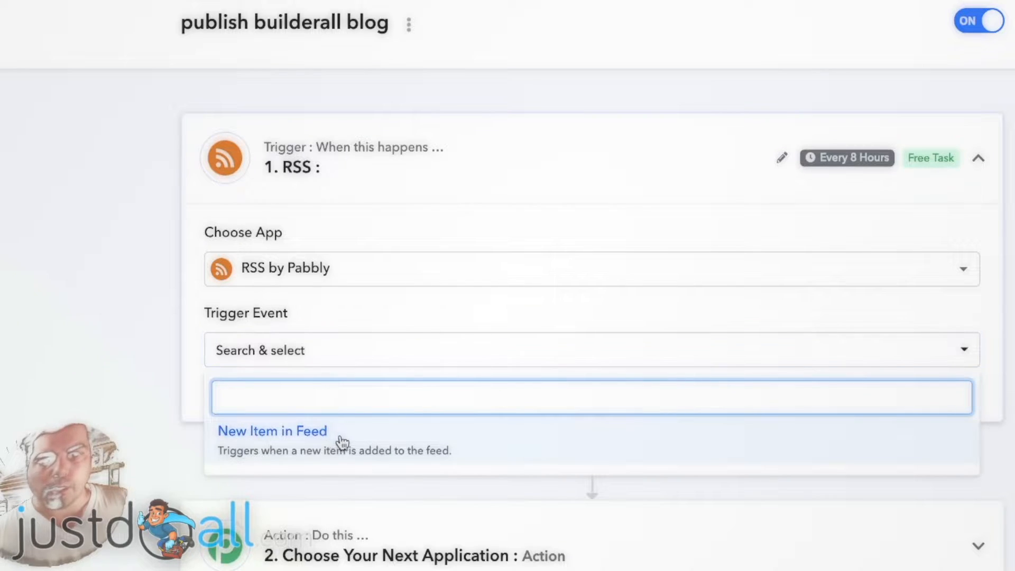
pyautogui.click(372, 447)
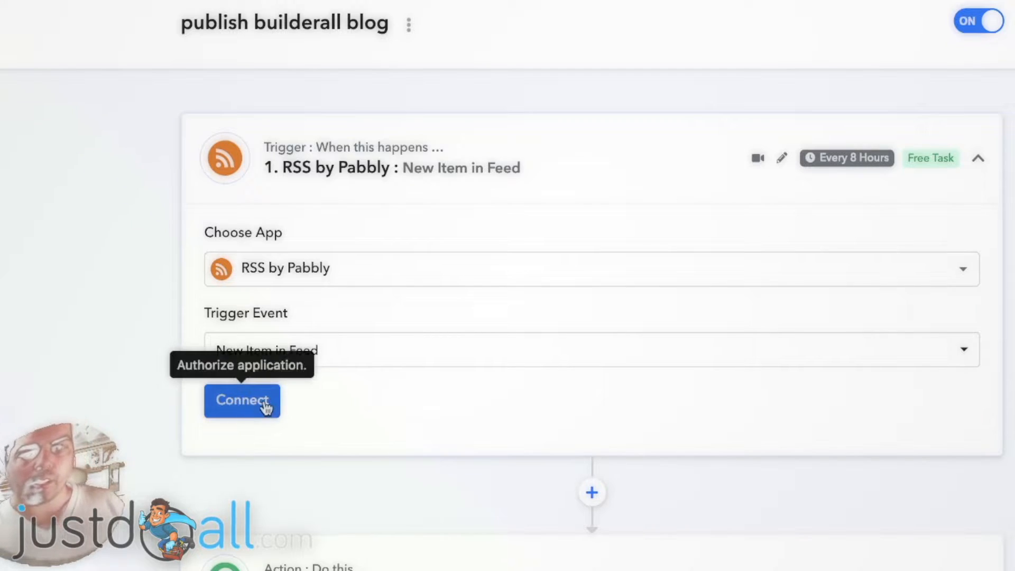
pyautogui.click(264, 403)
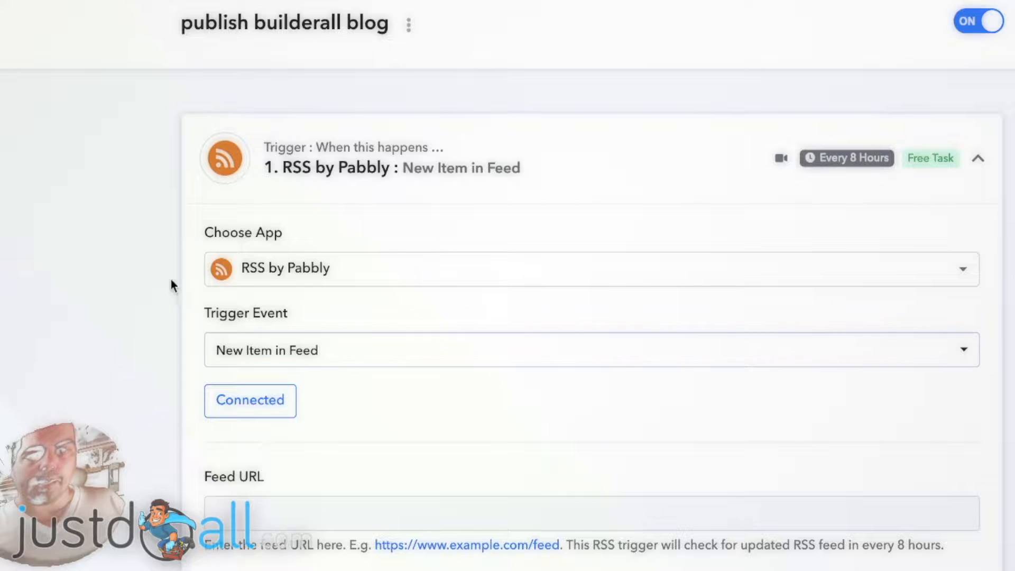
# - Copy the RSS feed link from the Builderall Blog page
pyautogui.scroll(-5, 158, 249)
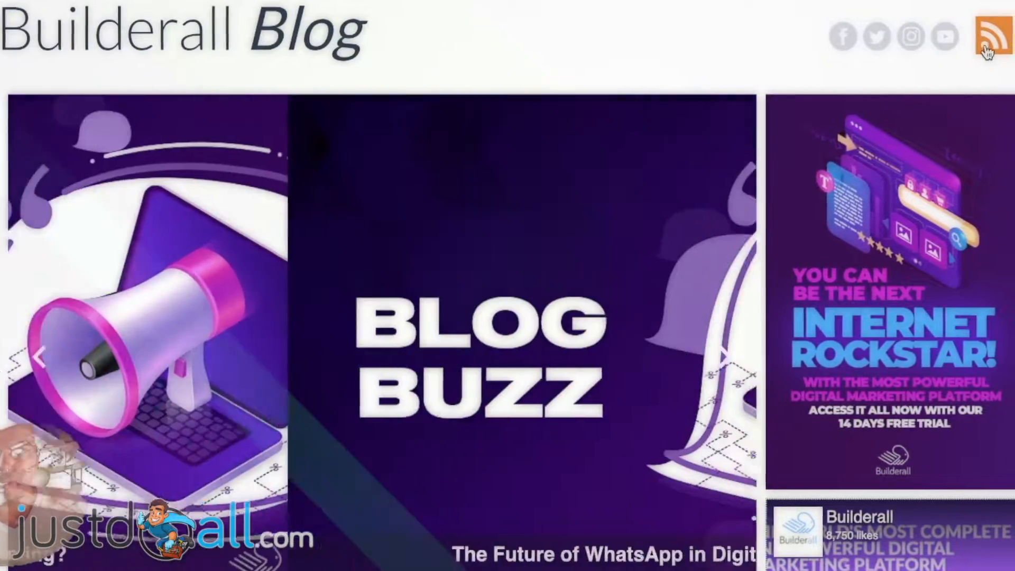
pyautogui.rightClick(986, 49)
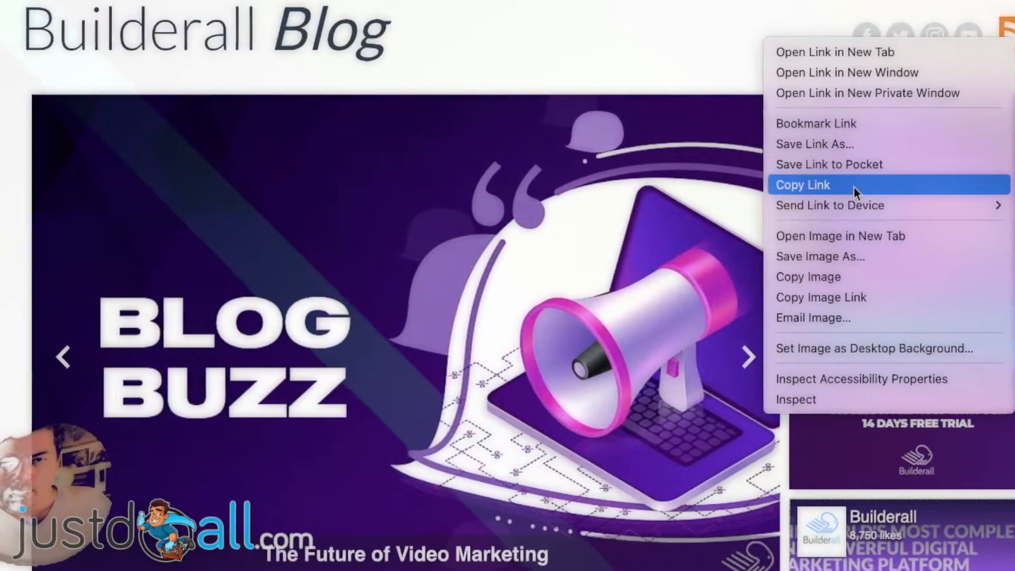
pyautogui.click(853, 187)
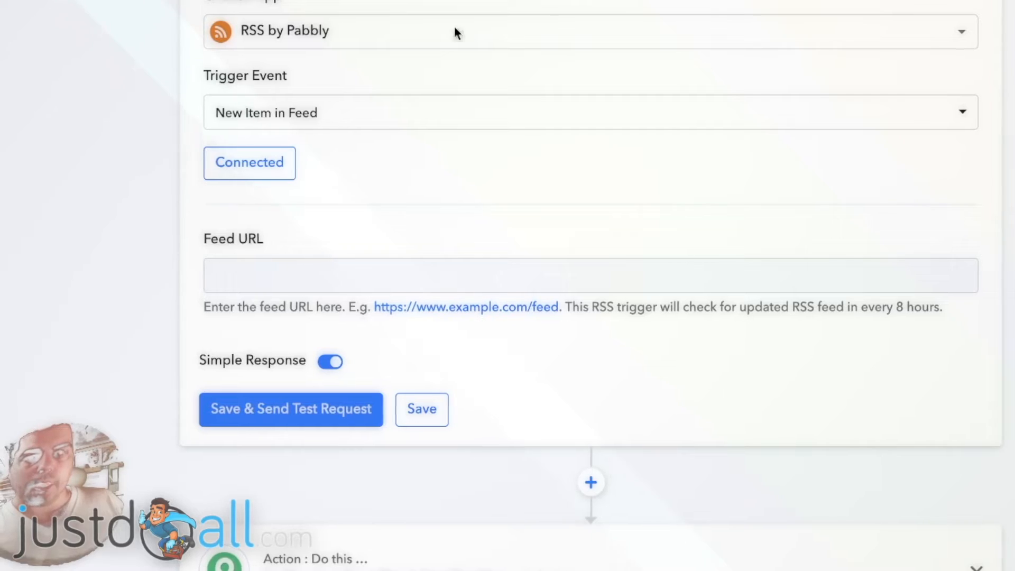
pyautogui.click(282, 275)
pyautogui.click(273, 273)
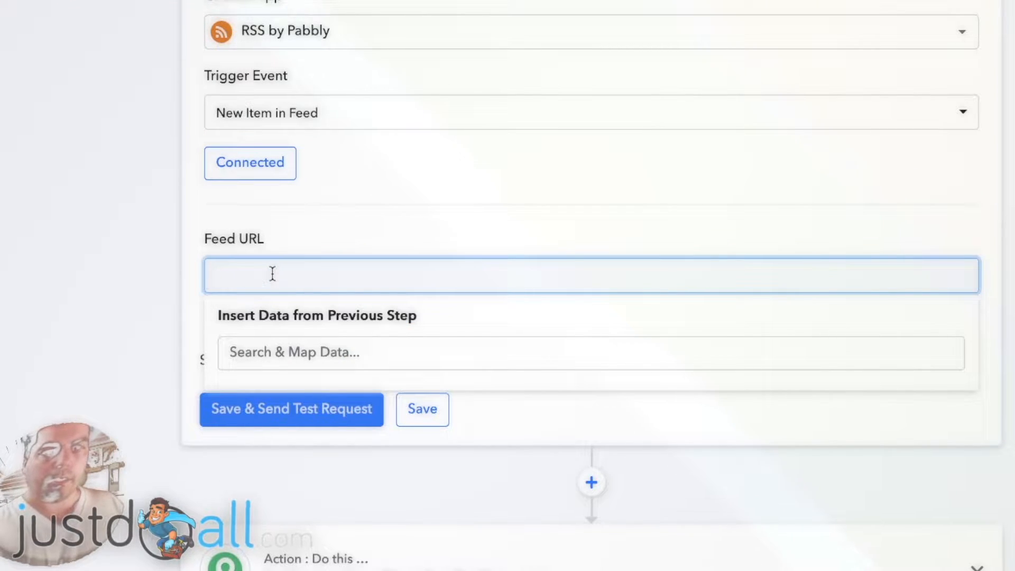
pyautogui.hotkey('ctrl', 'v')
pyautogui.click(140, 277)
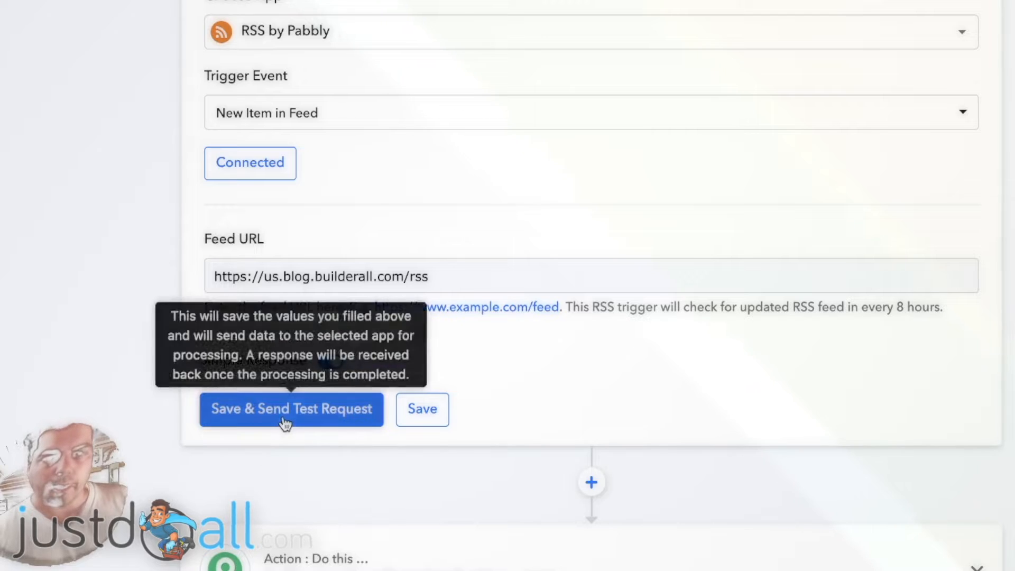
pyautogui.click(306, 416)
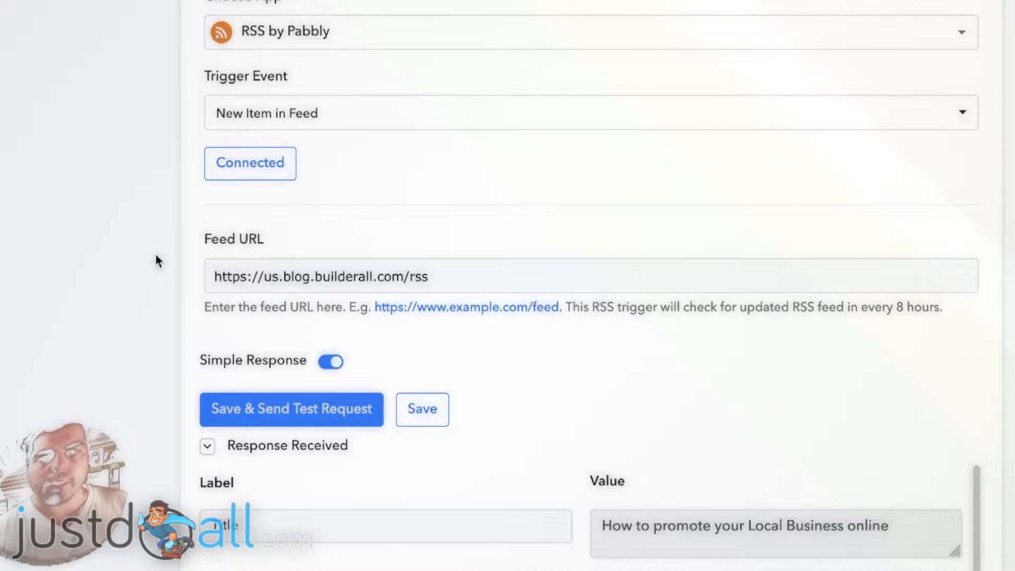
# - Review the test response fields and compare them with the latest posts on the blog
pyautogui.scroll(-2, 158, 259)
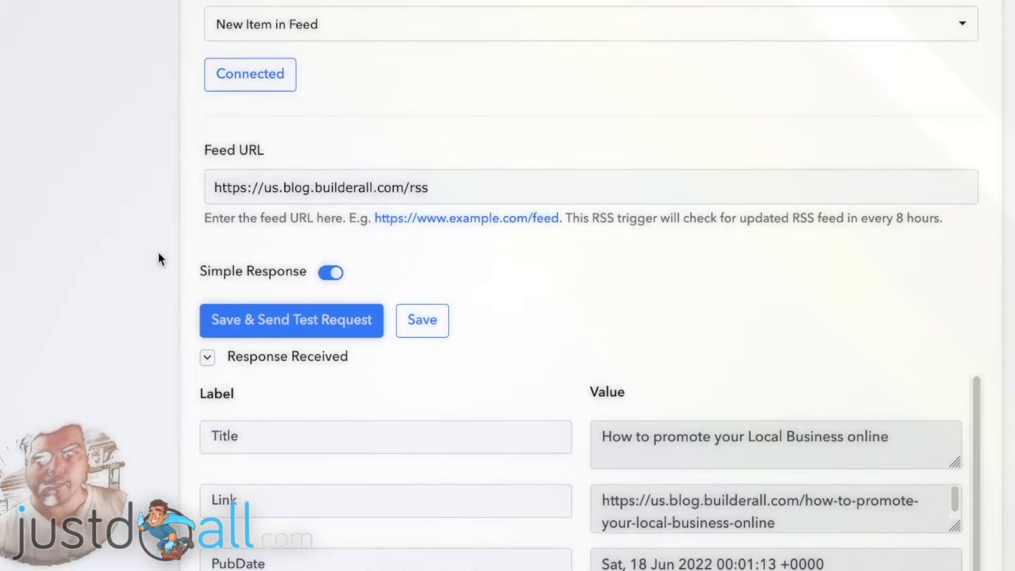
pyautogui.scroll(-3, 158, 252)
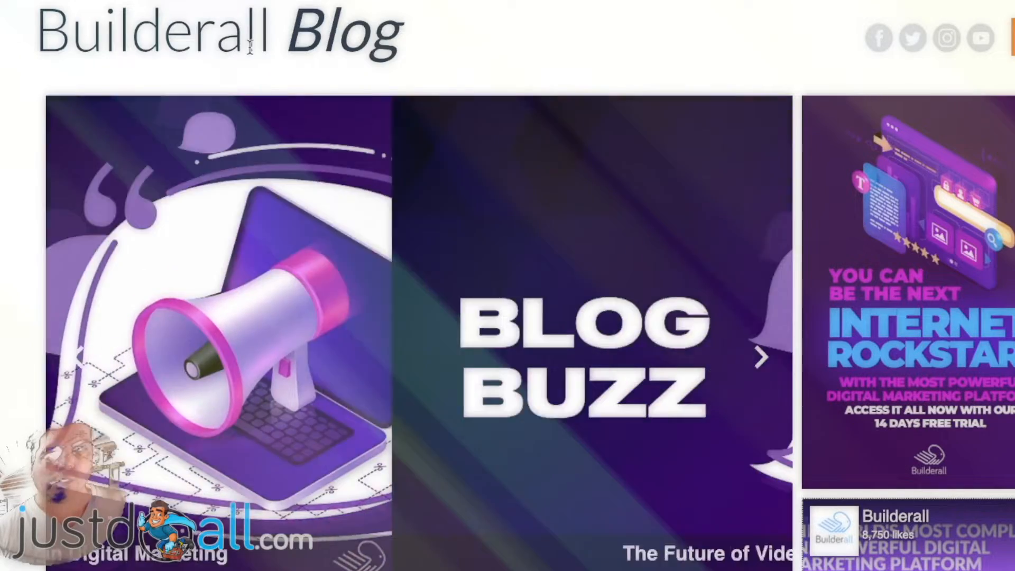
pyautogui.scroll(-10, 151, 32)
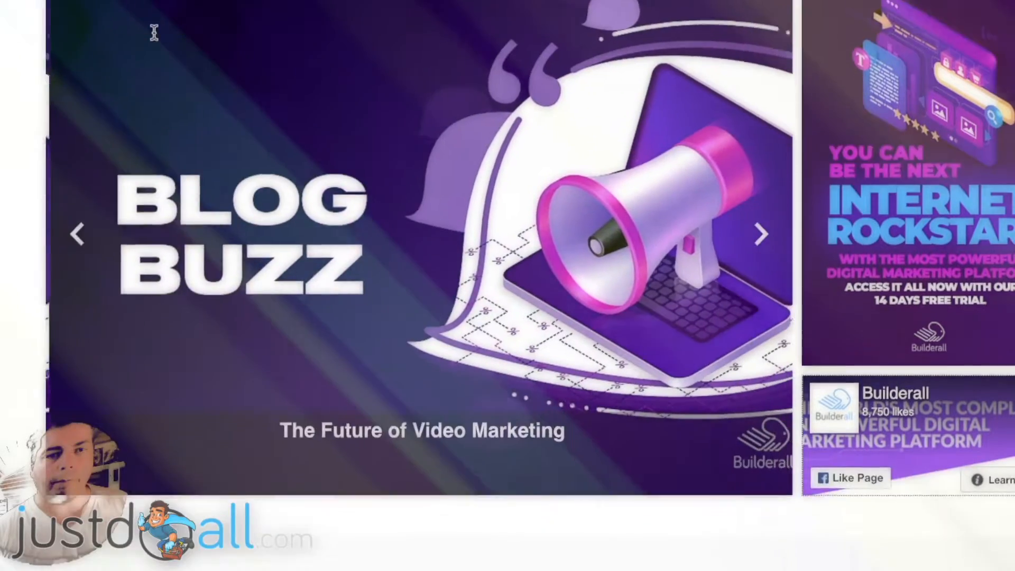
pyautogui.scroll(-5, 74, 100)
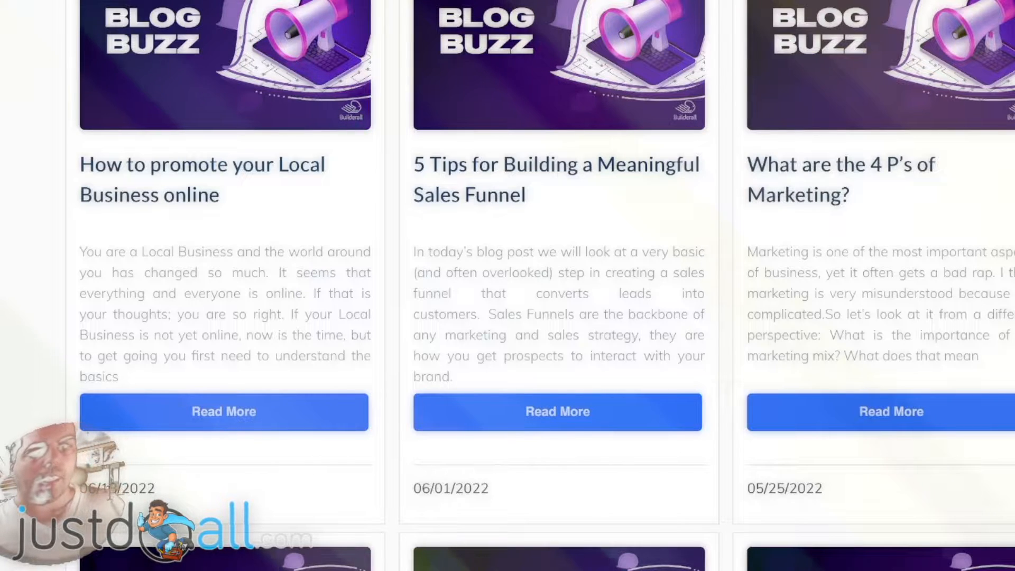
pyautogui.scroll(-1, 173, 294)
pyautogui.scroll(-1, 102, 380)
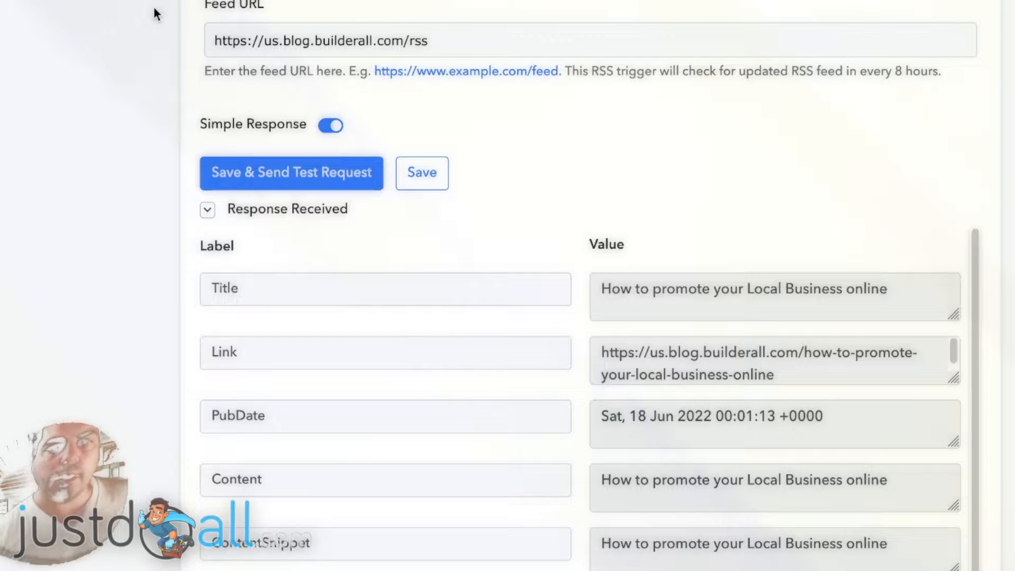
pyautogui.scroll(1, 220, 89)
pyautogui.scroll(2, 588, 286)
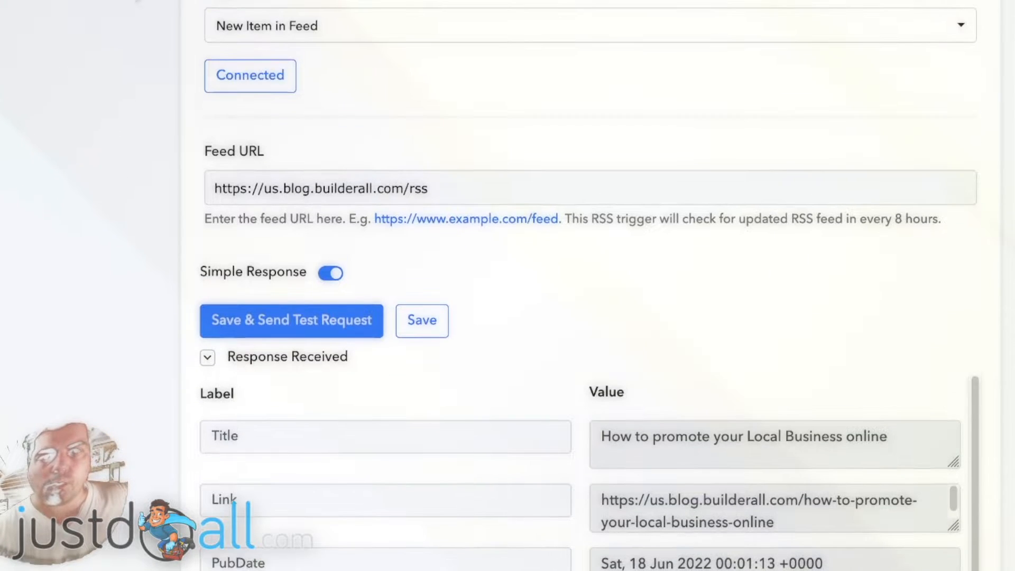
pyautogui.scroll(-2, 171, 44)
pyautogui.scroll(-1, 630, 212)
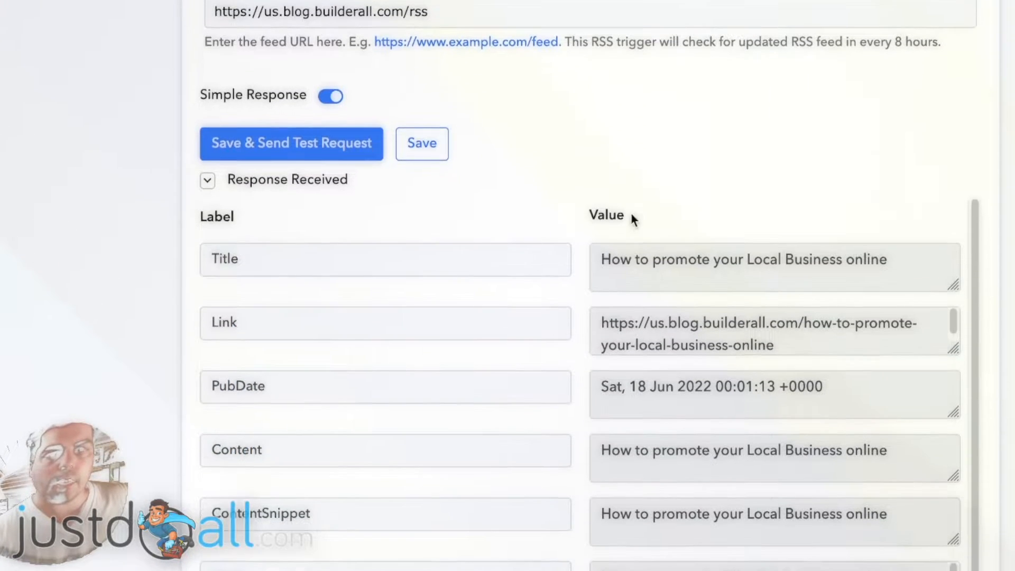
pyautogui.scroll(-3, 156, 216)
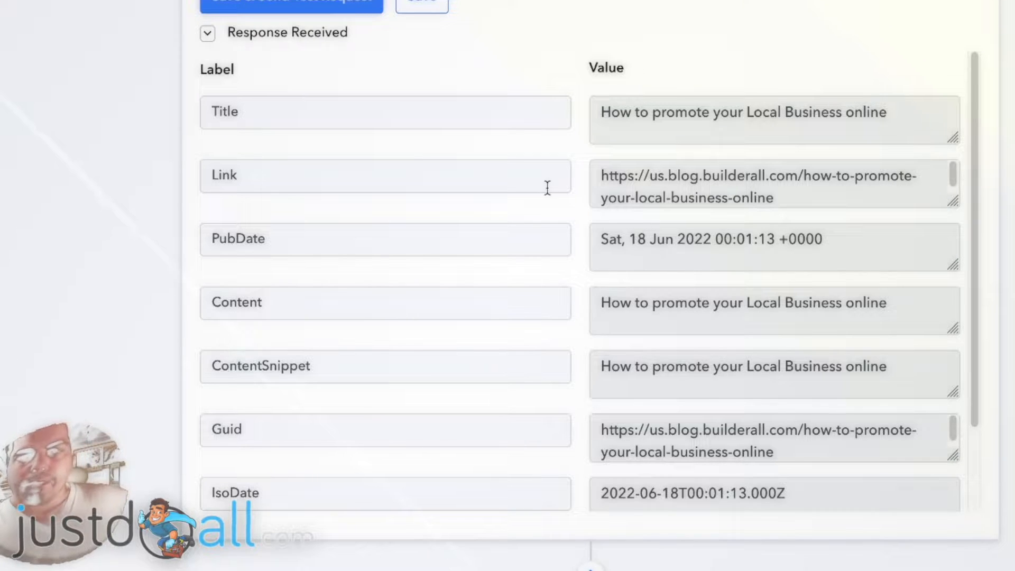
pyautogui.scroll(-1, 547, 187)
pyautogui.scroll(1, 573, 204)
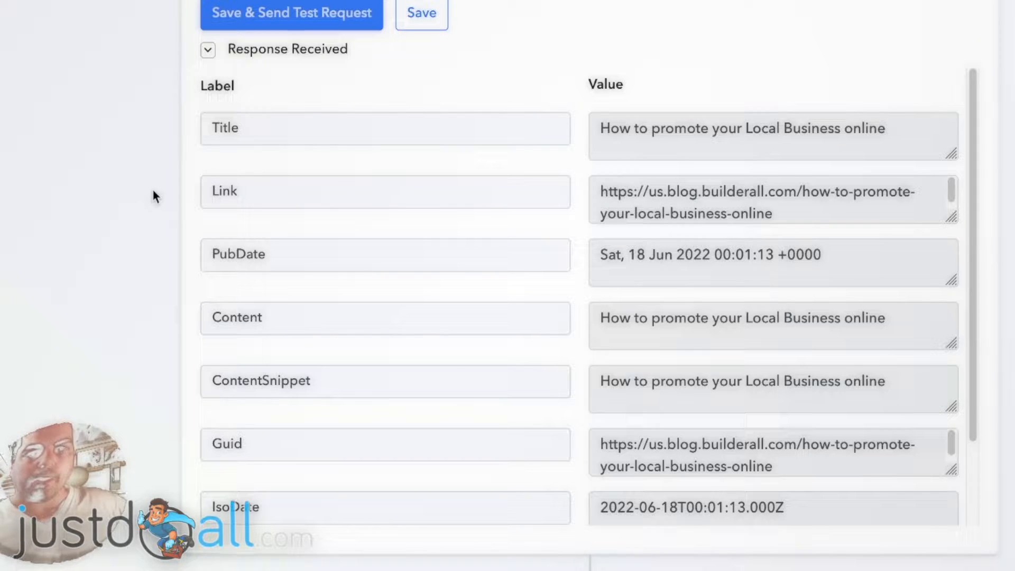
pyautogui.scroll(5, 154, 191)
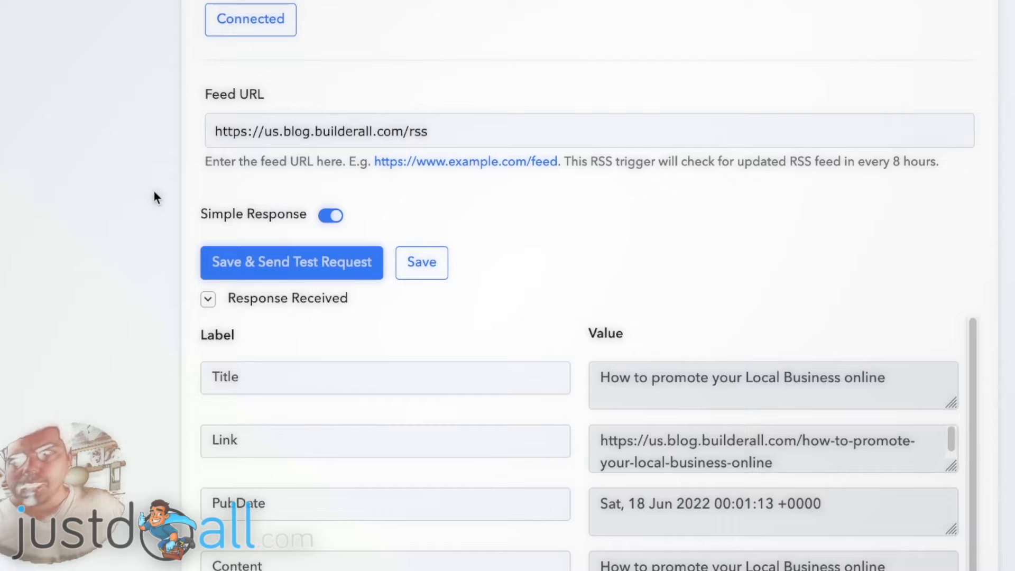
pyautogui.scroll(3, 153, 193)
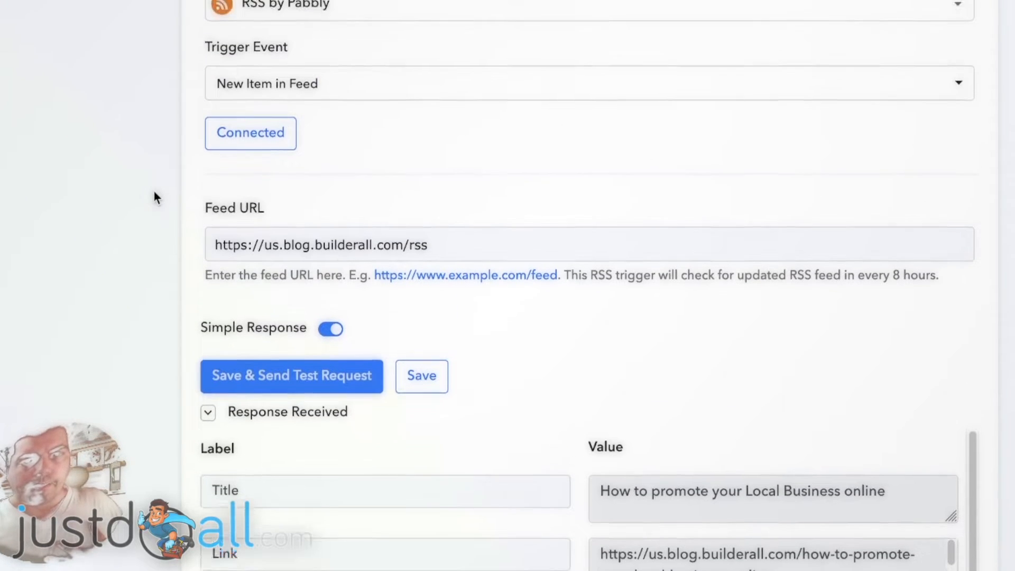
pyautogui.scroll(2, 154, 192)
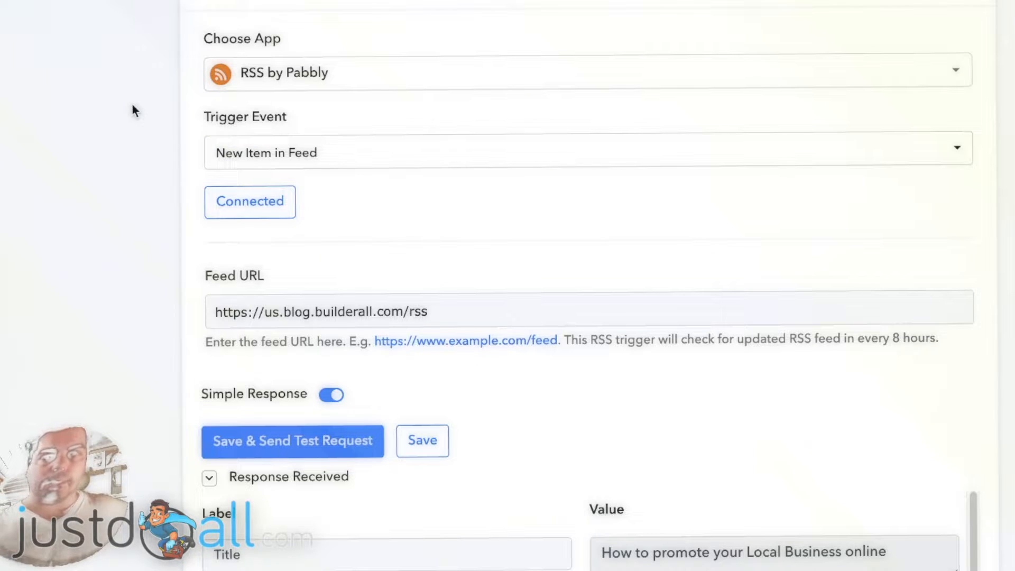
# - Expand the second action step to choose its application
pyautogui.scroll(-6, 140, 128)
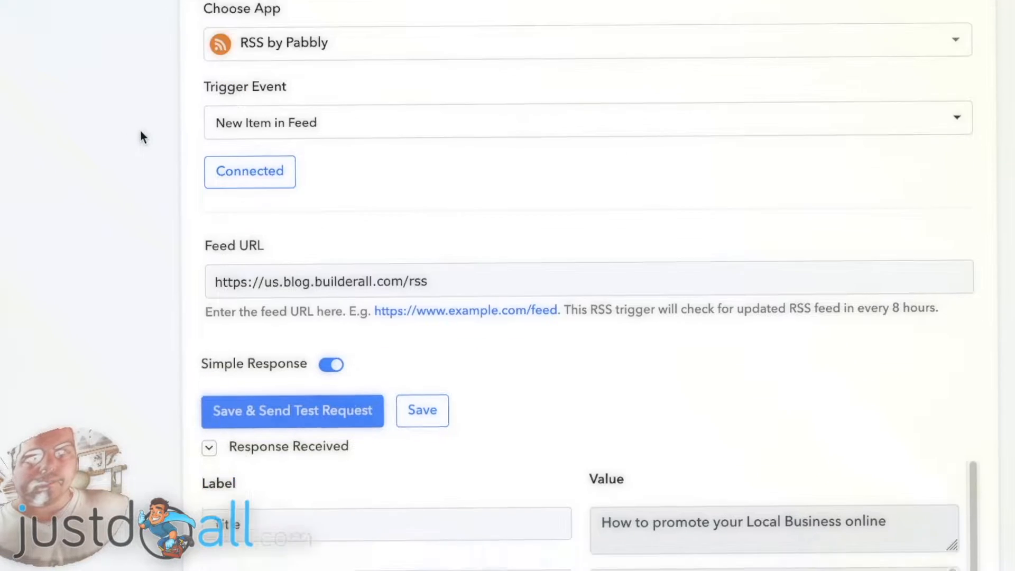
pyautogui.scroll(-9, 145, 123)
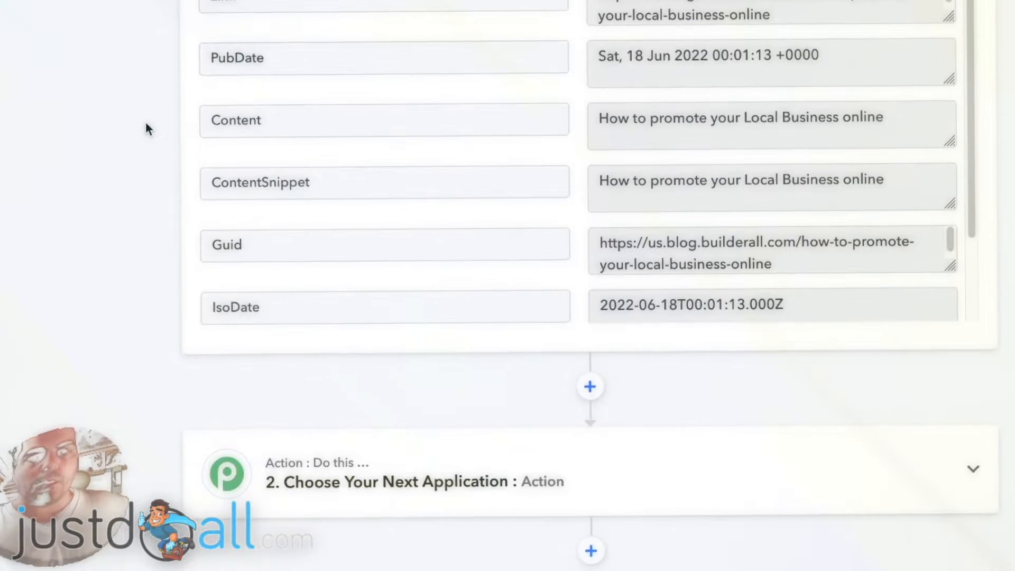
pyautogui.scroll(-1, 131, 161)
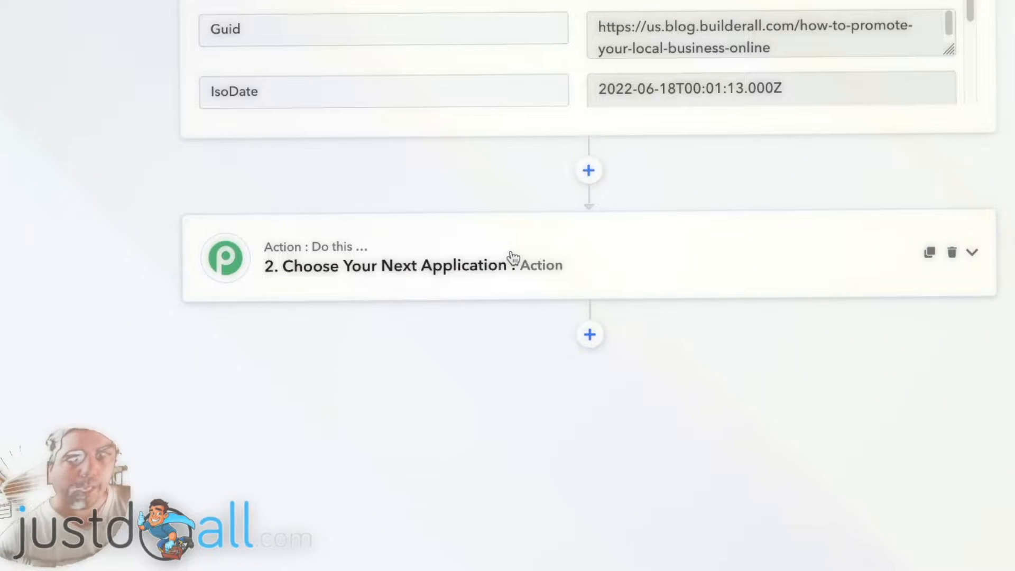
pyautogui.scroll(15, 527, 256)
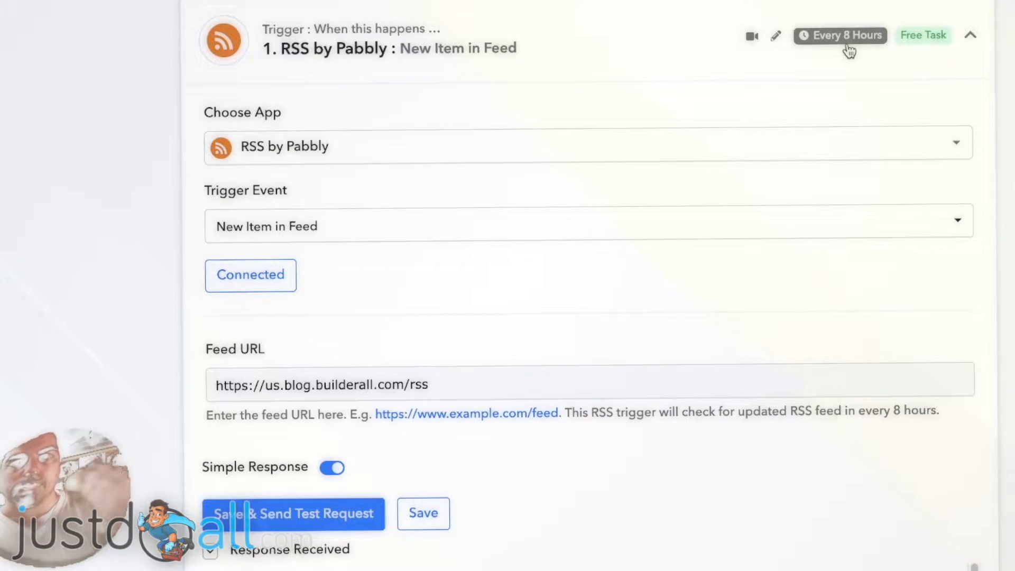
pyautogui.scroll(-2, 833, 62)
pyautogui.scroll(-15, 833, 62)
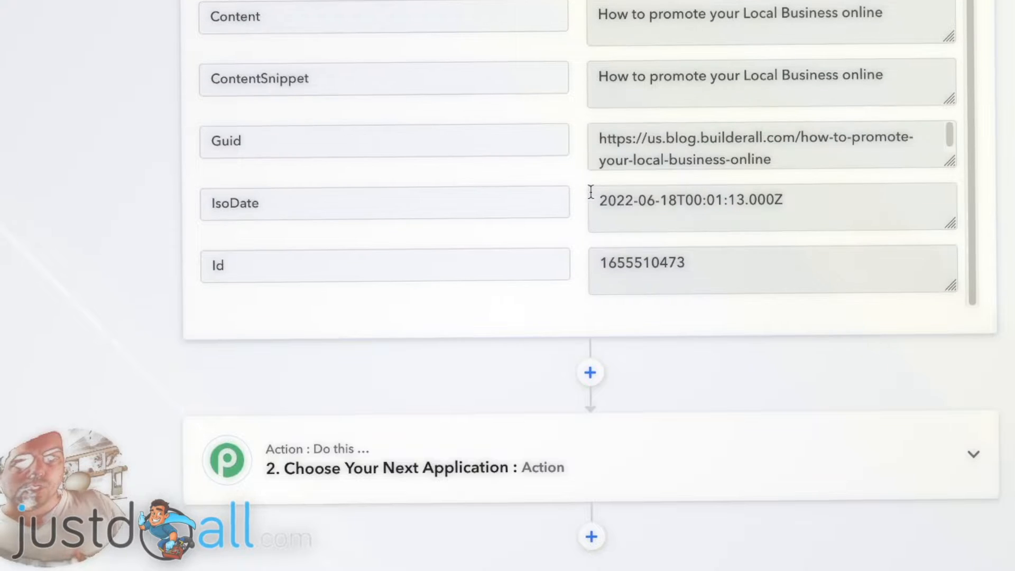
pyautogui.scroll(-2, 358, 385)
pyautogui.click(430, 359)
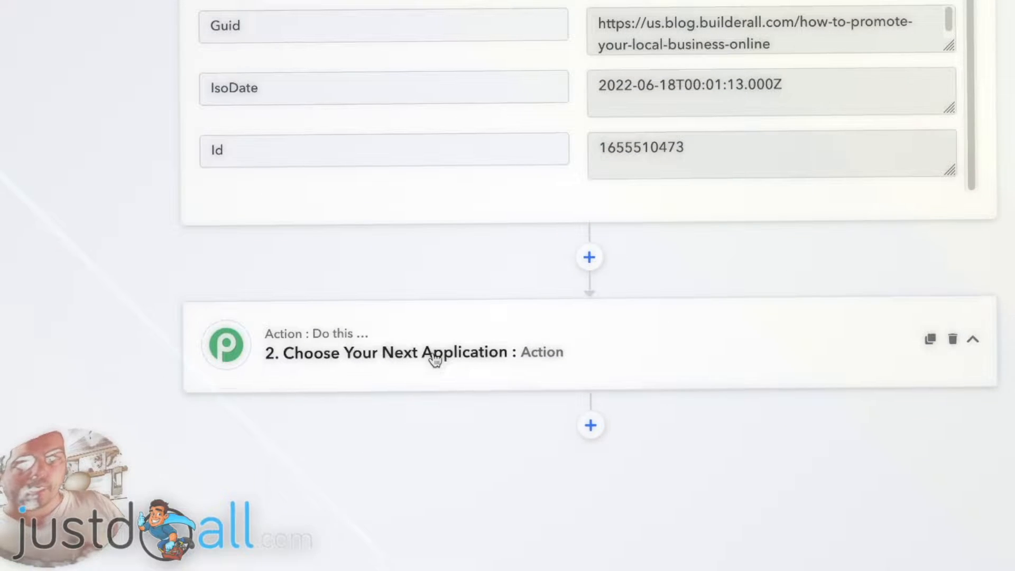
pyautogui.scroll(-2, 417, 317)
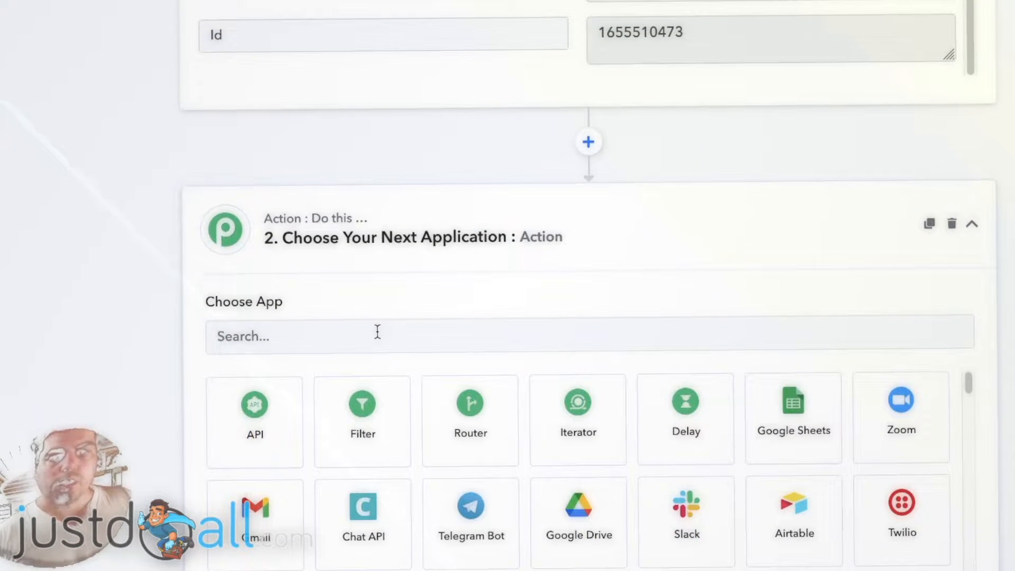
# - Search the app list and choose Number Formatter as the second step's application
pyautogui.click(377, 331)
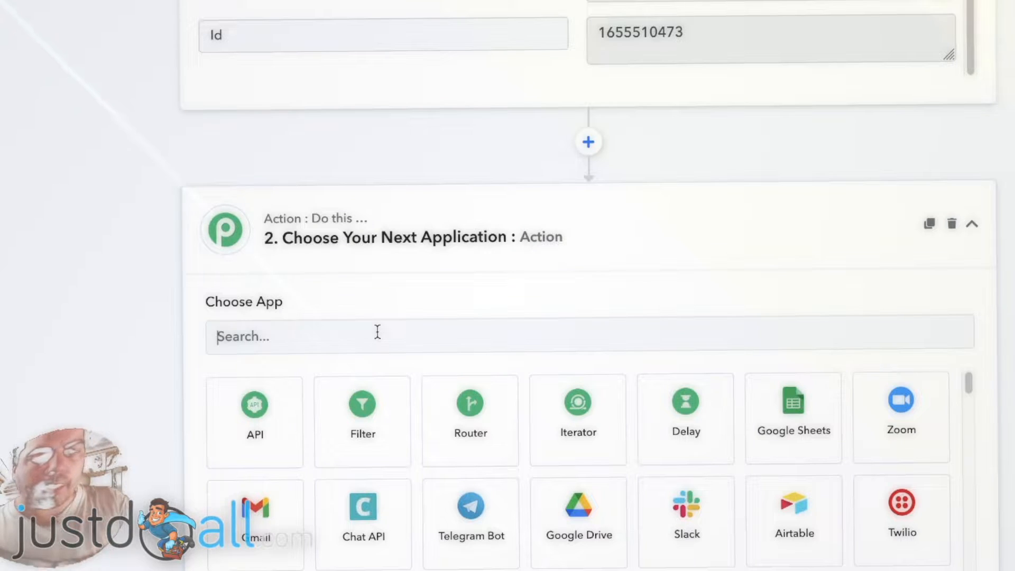
pyautogui.write('text')
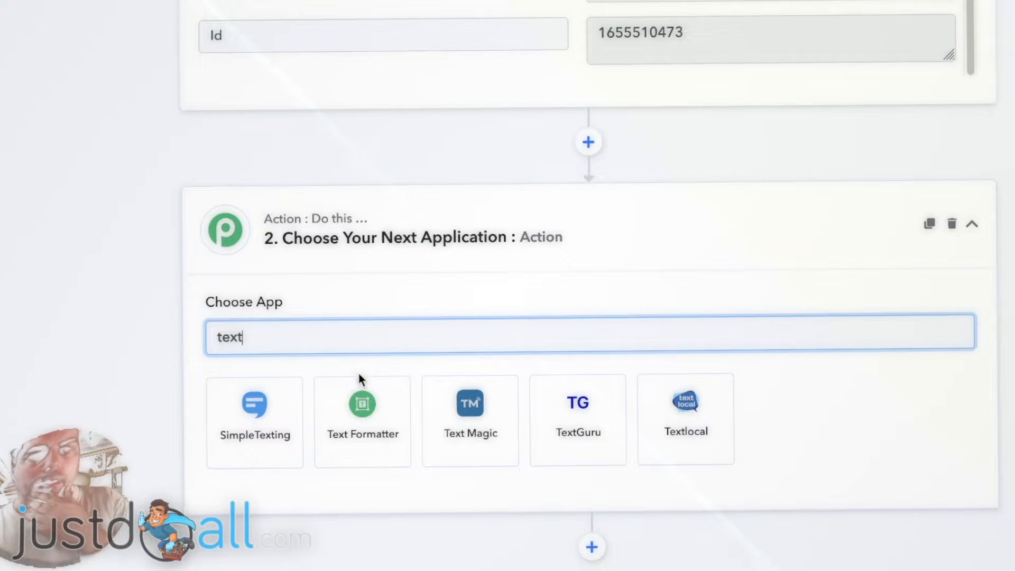
pyautogui.moveTo(356, 336); pyautogui.dragTo(198, 336)
pyautogui.write('number')
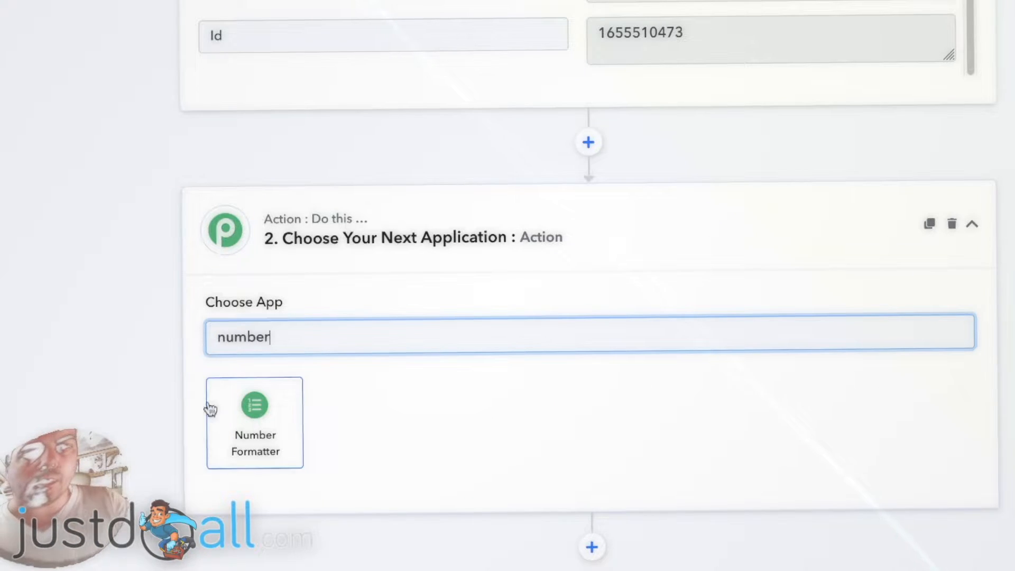
pyautogui.click(249, 421)
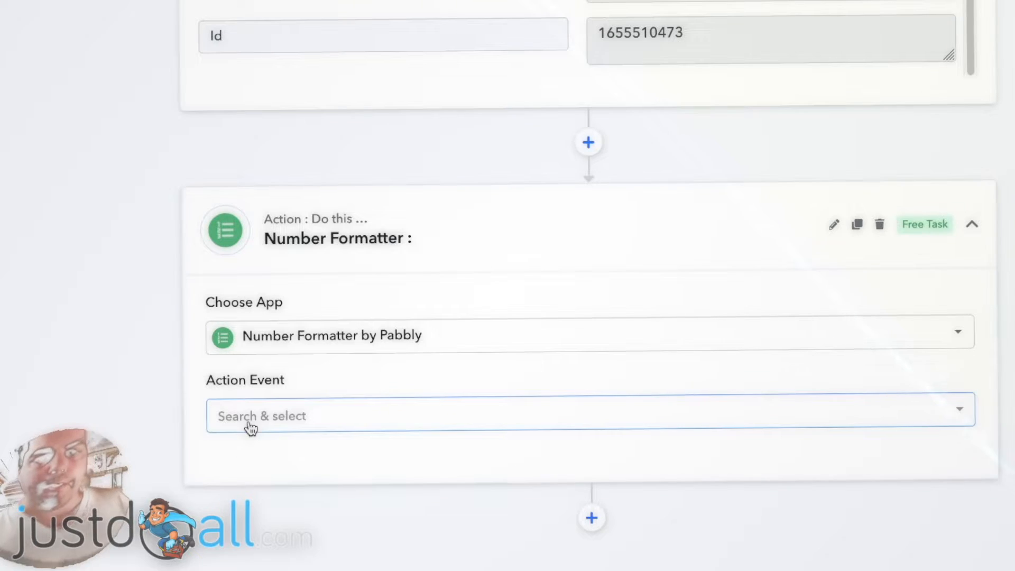
# - Set the action event to Spreadsheet Formulas and connect the Number Formatter application
pyautogui.click(266, 421)
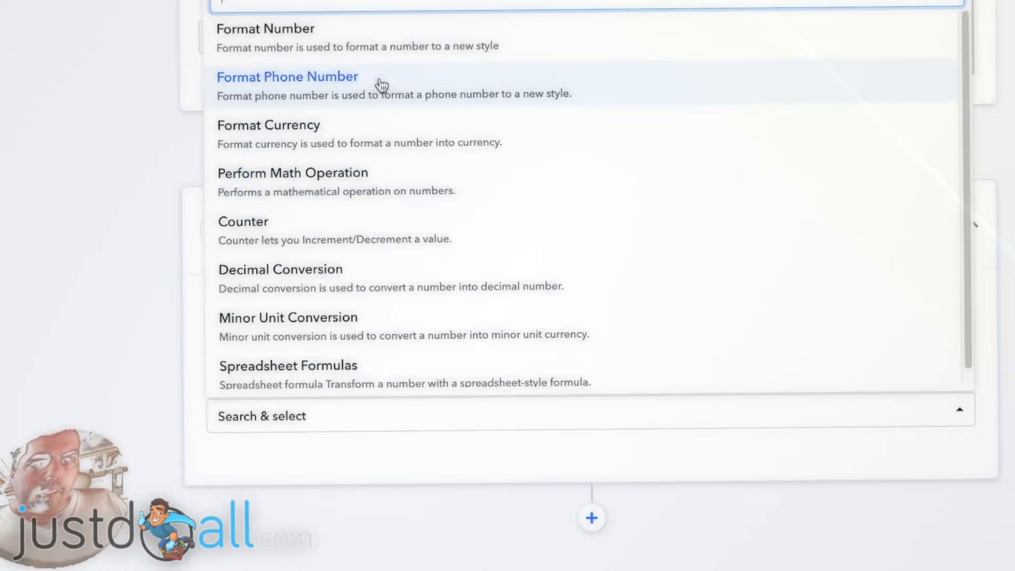
pyautogui.scroll(-1, 382, 86)
pyautogui.scroll(1, 378, 162)
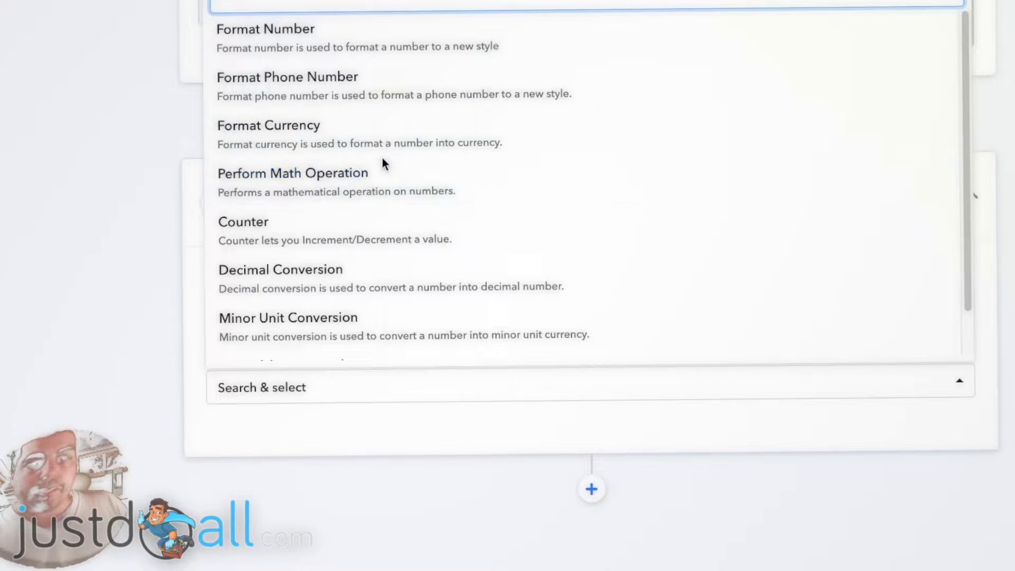
pyautogui.scroll(-1, 382, 161)
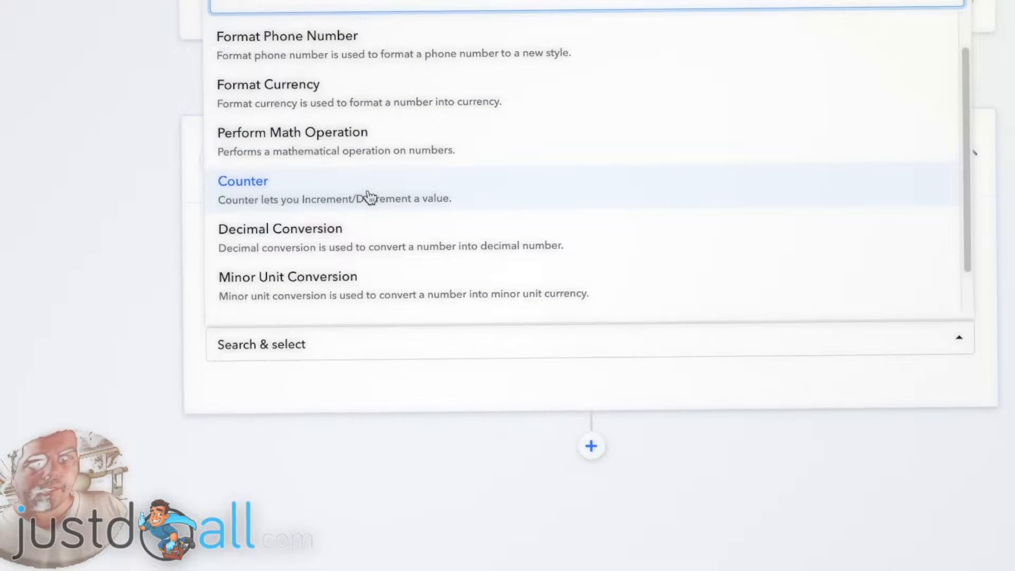
pyautogui.scroll(-1, 370, 199)
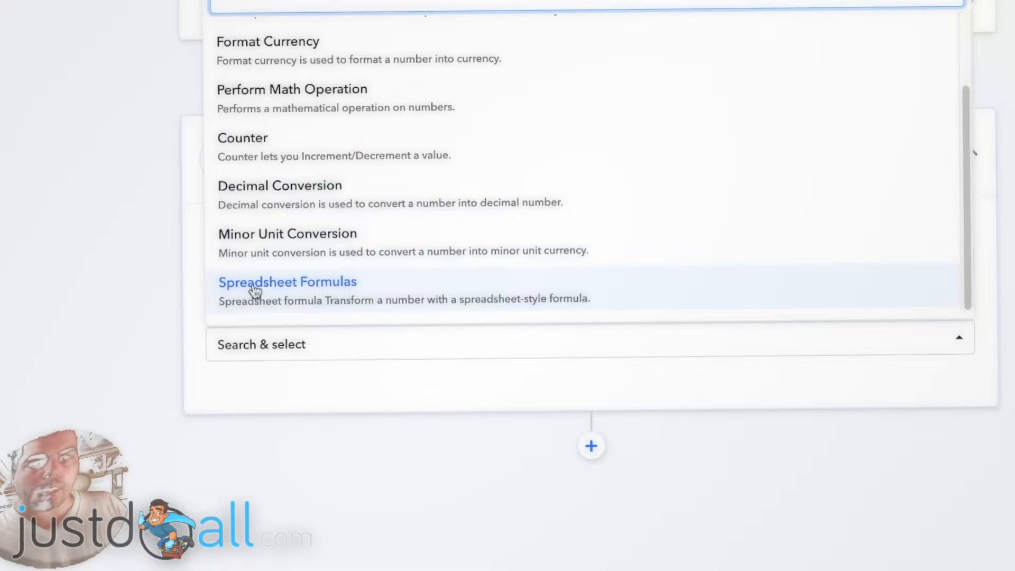
pyautogui.click(332, 288)
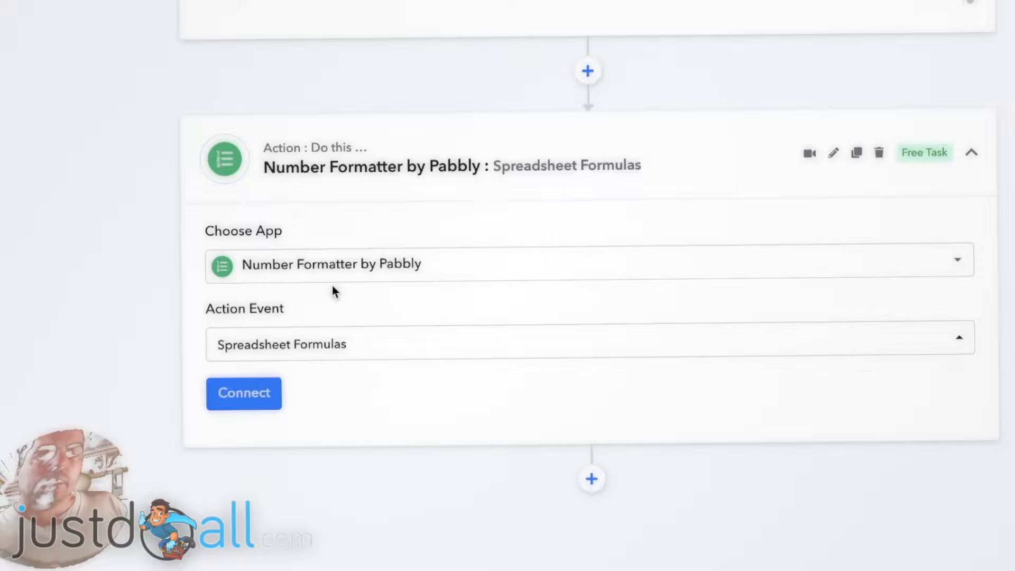
pyautogui.click(262, 395)
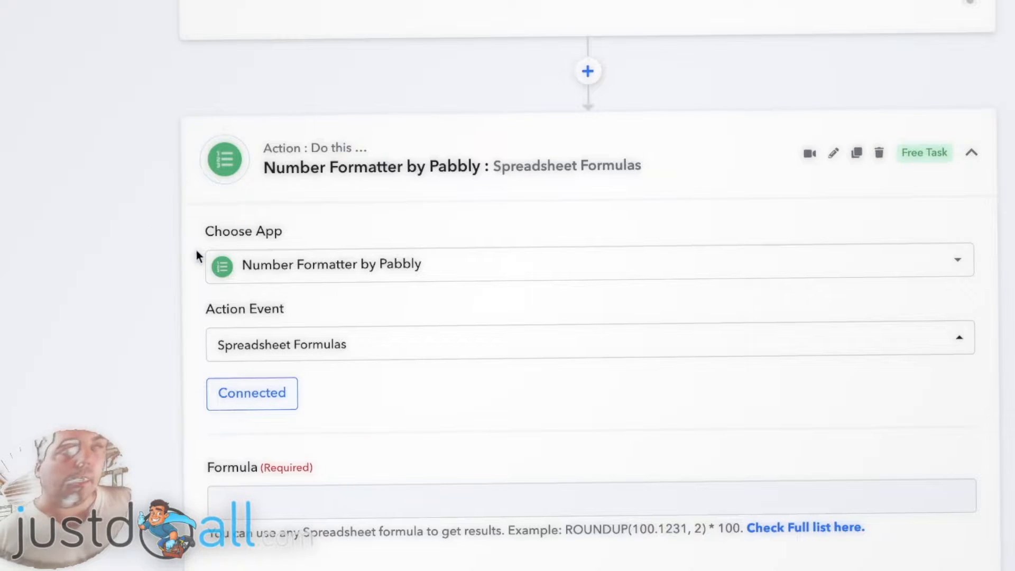
# - Enter the formula randbetween(1,360) in the Formula field
pyautogui.scroll(-1, 198, 250)
pyautogui.scroll(-2, 198, 247)
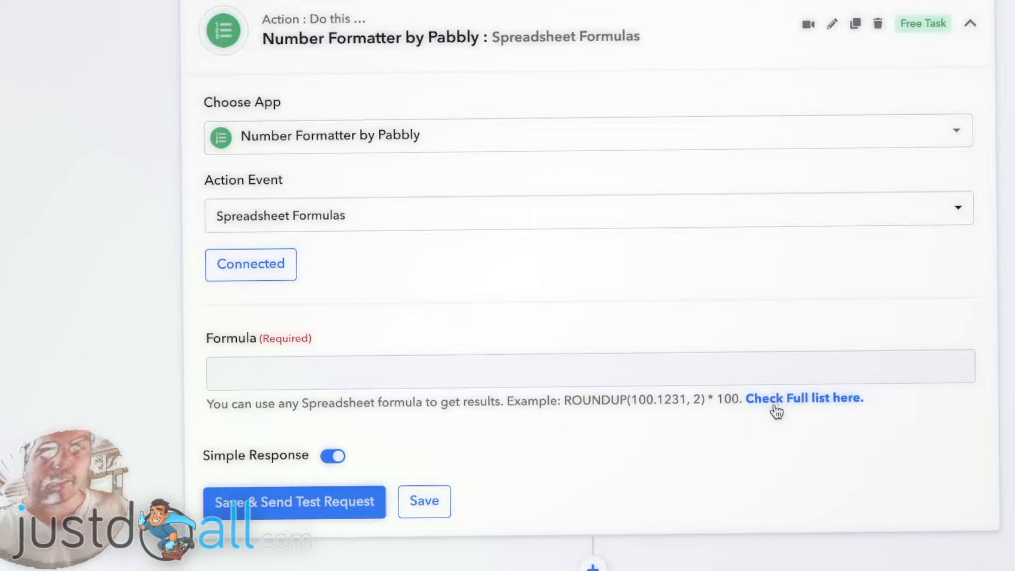
pyautogui.click(252, 378)
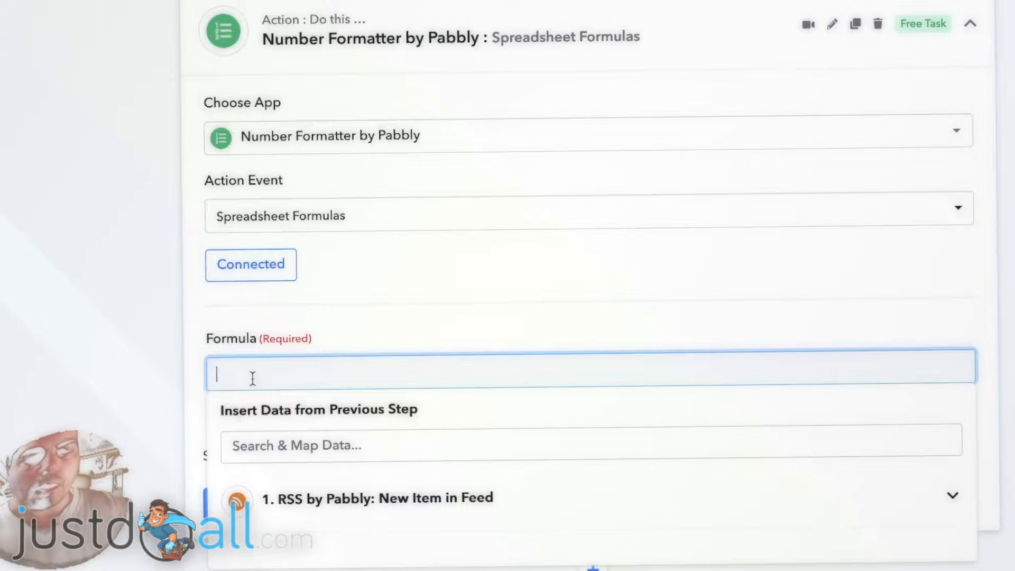
pyautogui.write('randbetwe')
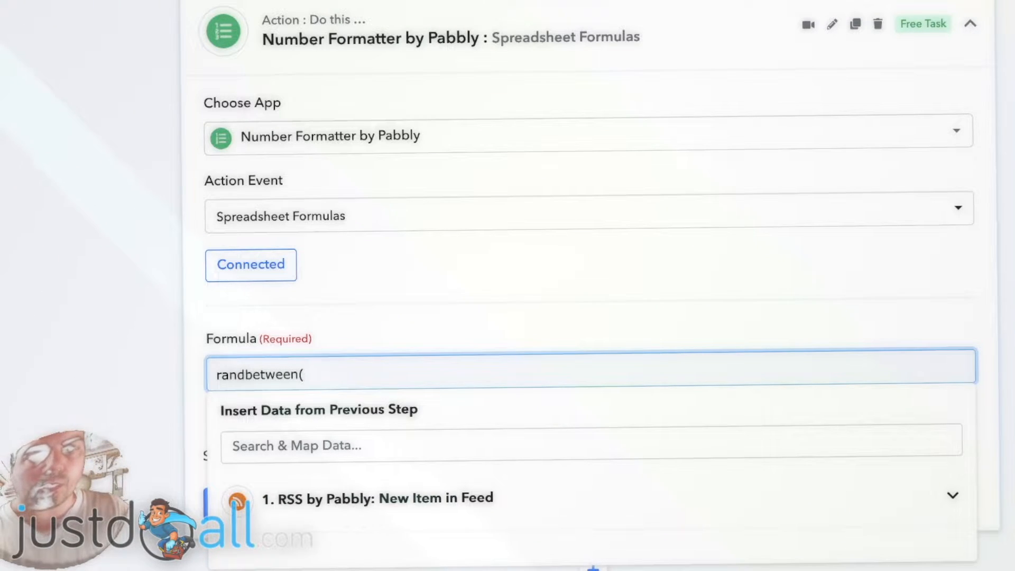
pyautogui.write('en(')
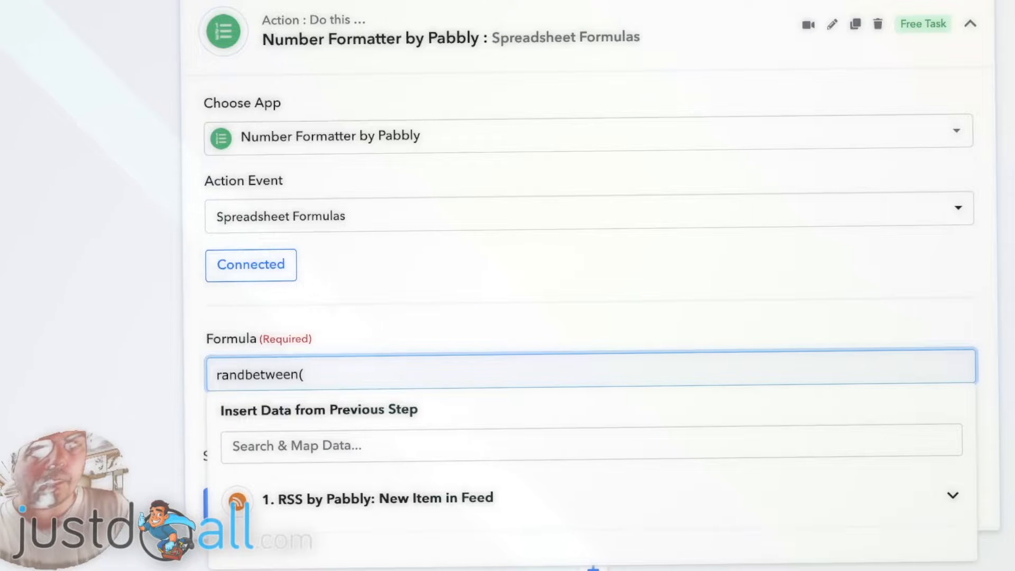
pyautogui.write('1,')
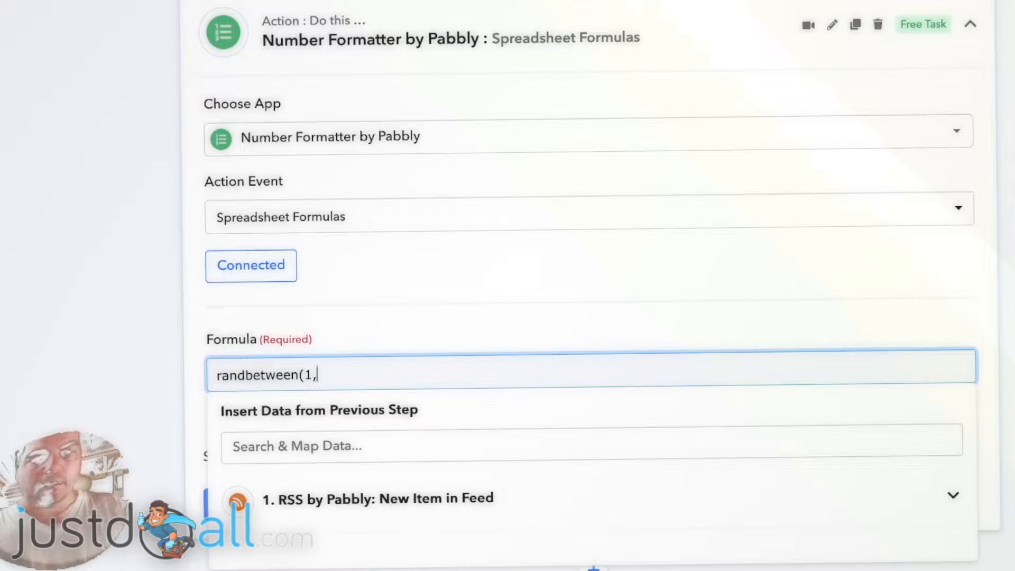
pyautogui.write('360')
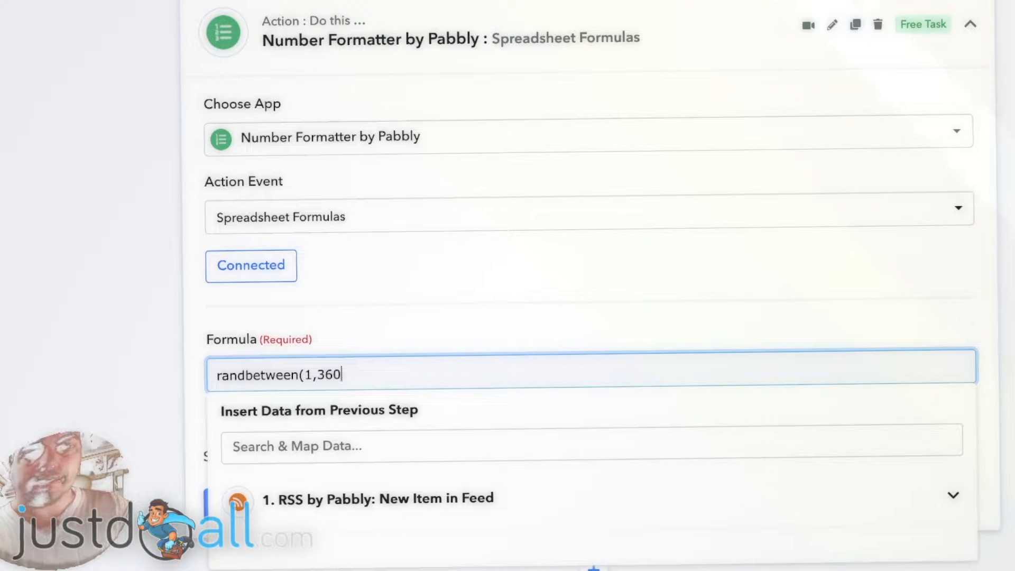
pyautogui.write(')')
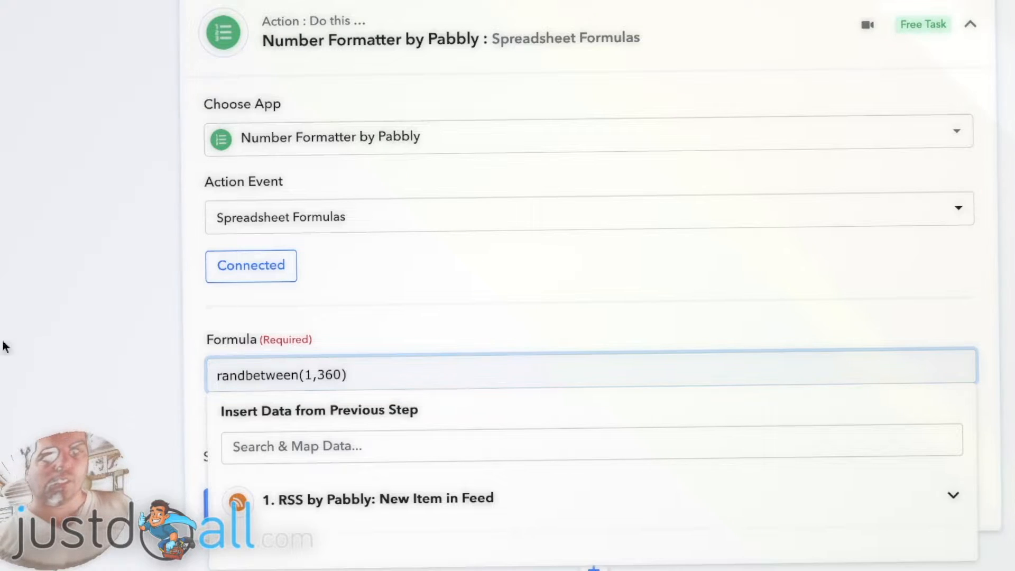
pyautogui.click(134, 340)
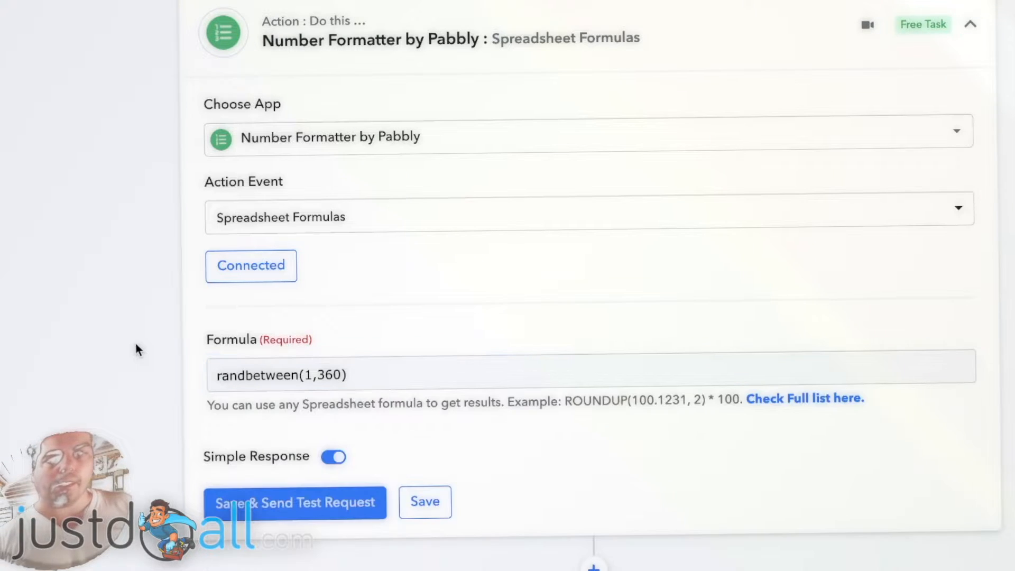
# - Save the formula step and send test requests several times
pyautogui.click(288, 508)
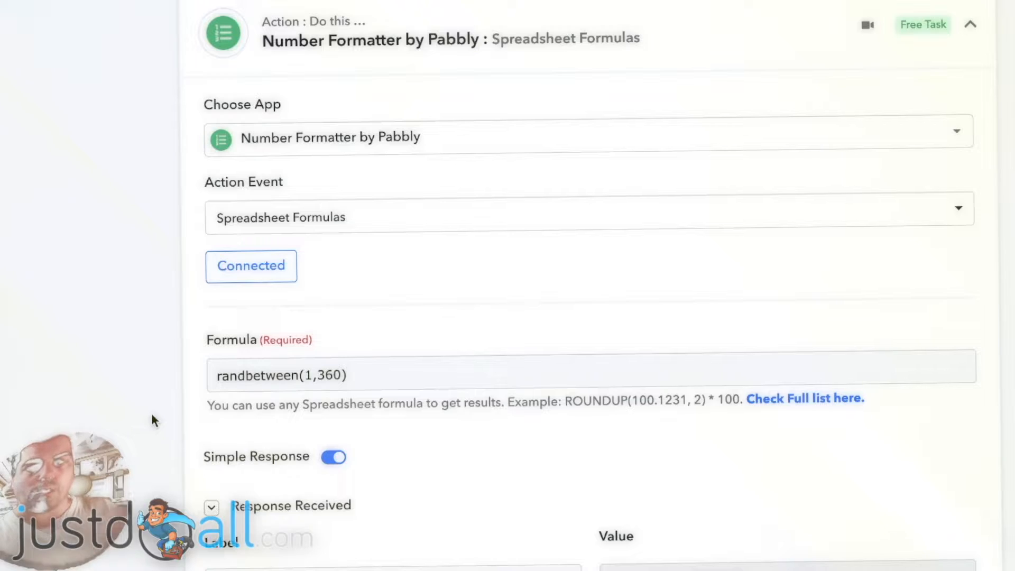
pyautogui.scroll(-3, 158, 389)
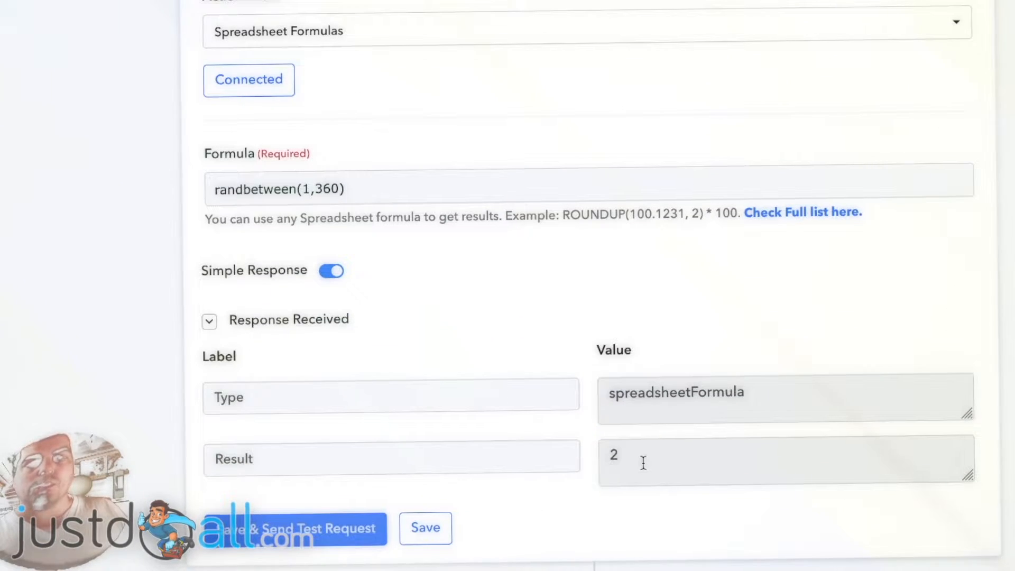
pyautogui.click(271, 528)
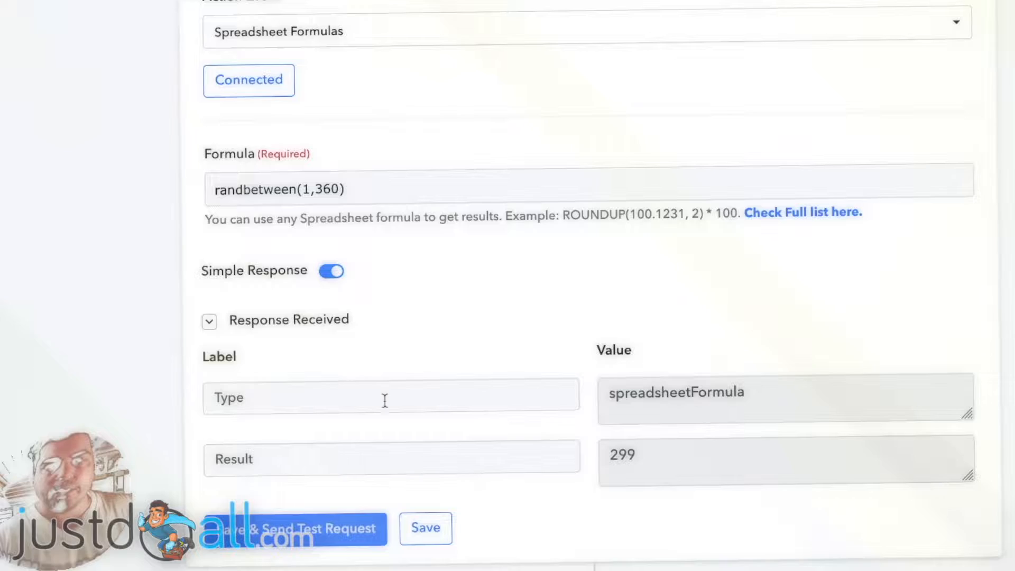
pyautogui.click(291, 528)
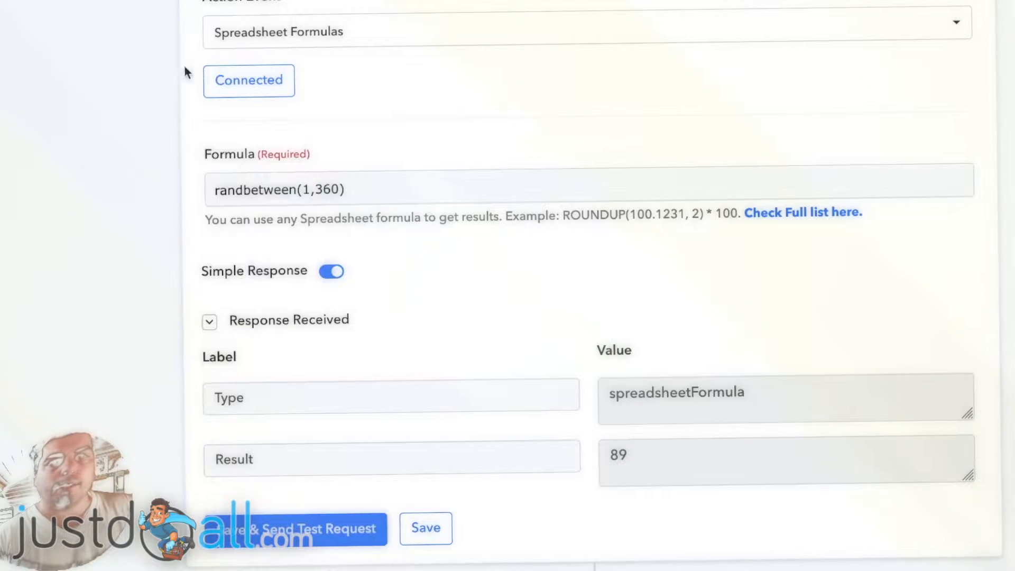
pyautogui.click(312, 191)
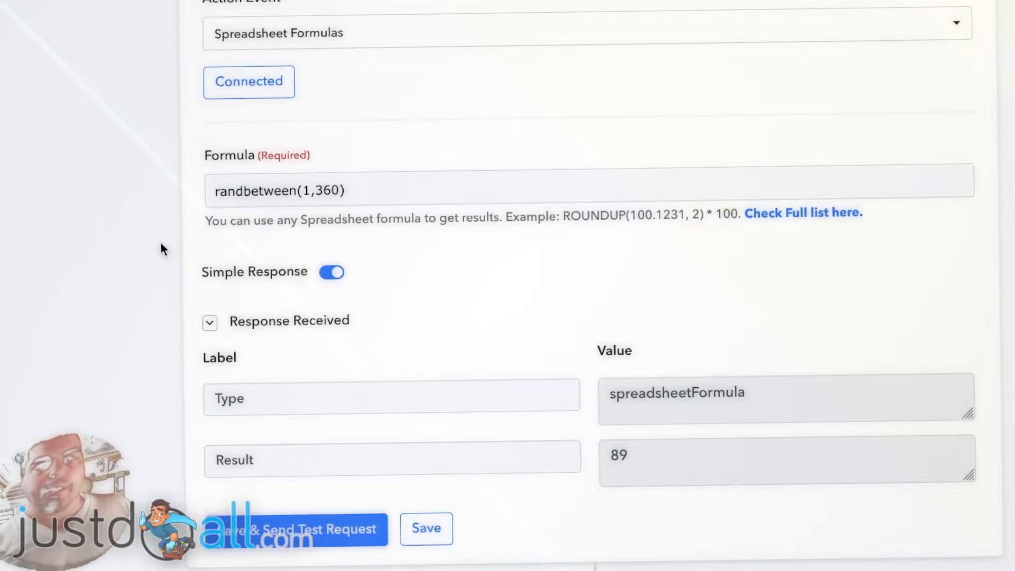
# - Add a new action step below the formula step and choose Delay as its application
pyautogui.scroll(-1, 163, 246)
pyautogui.click(417, 122)
pyautogui.click(412, 169)
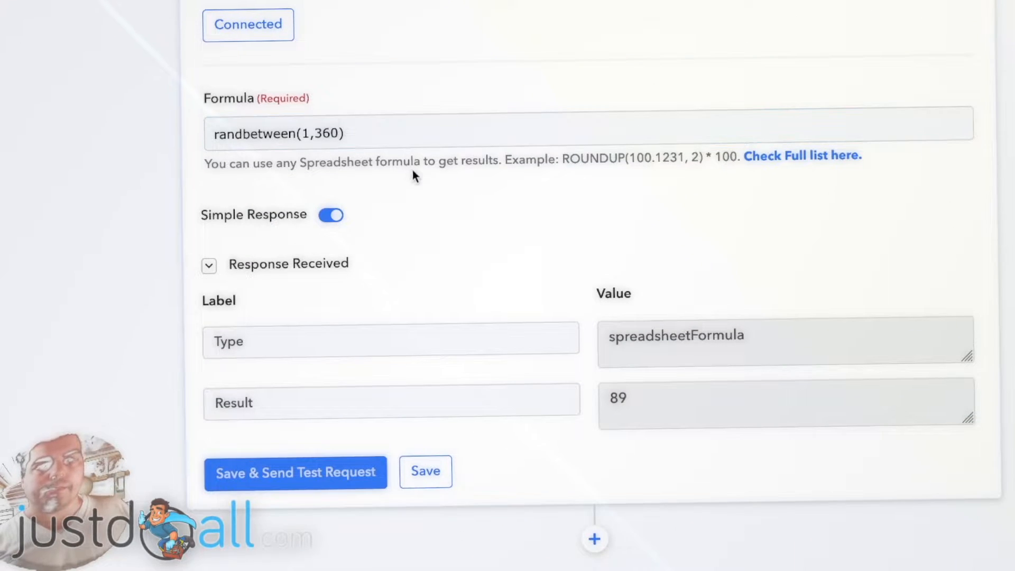
pyautogui.scroll(-1, 413, 170)
pyautogui.scroll(-1, 424, 195)
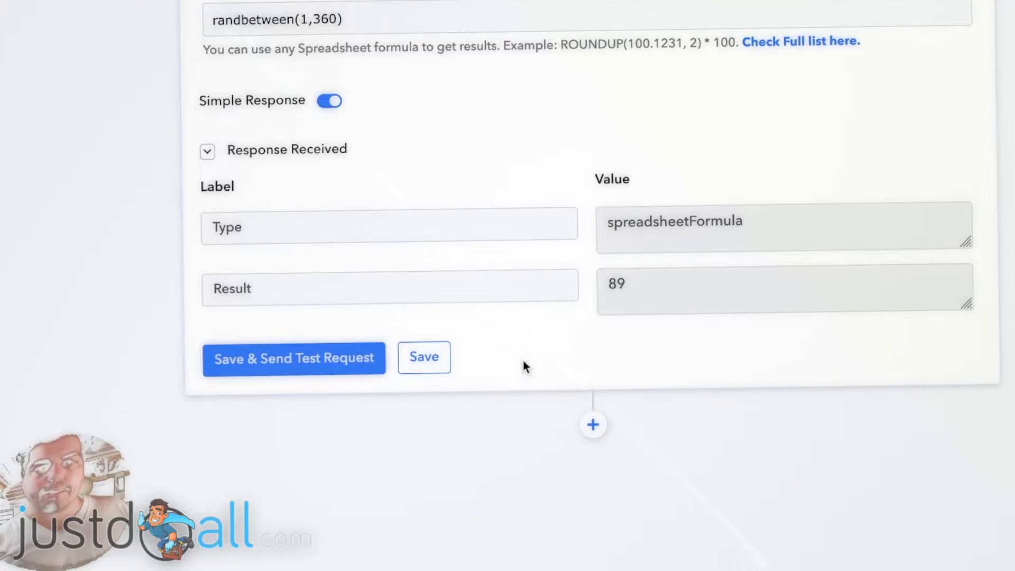
pyautogui.click(591, 425)
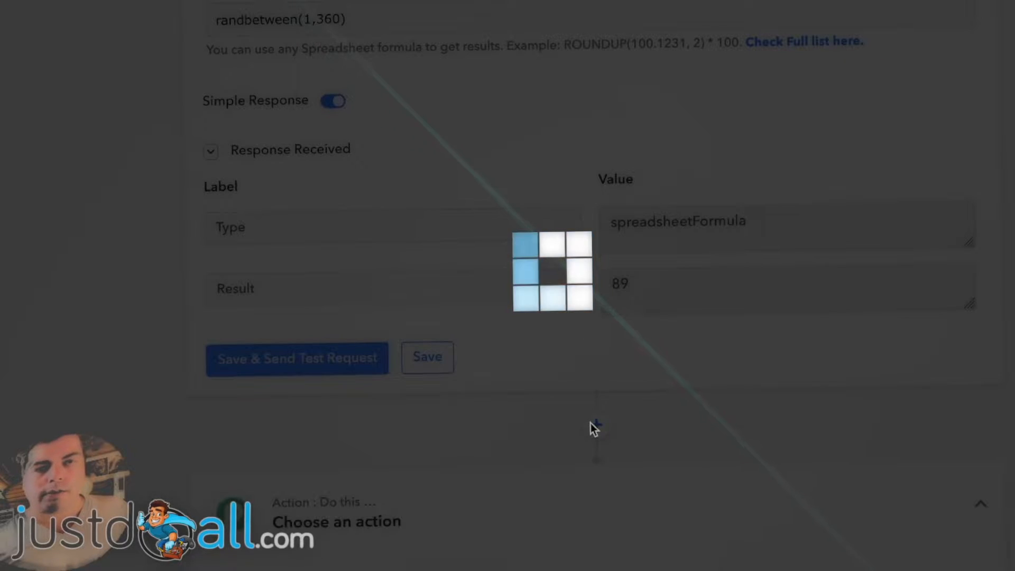
pyautogui.scroll(-2, 142, 339)
pyautogui.scroll(-3, 140, 283)
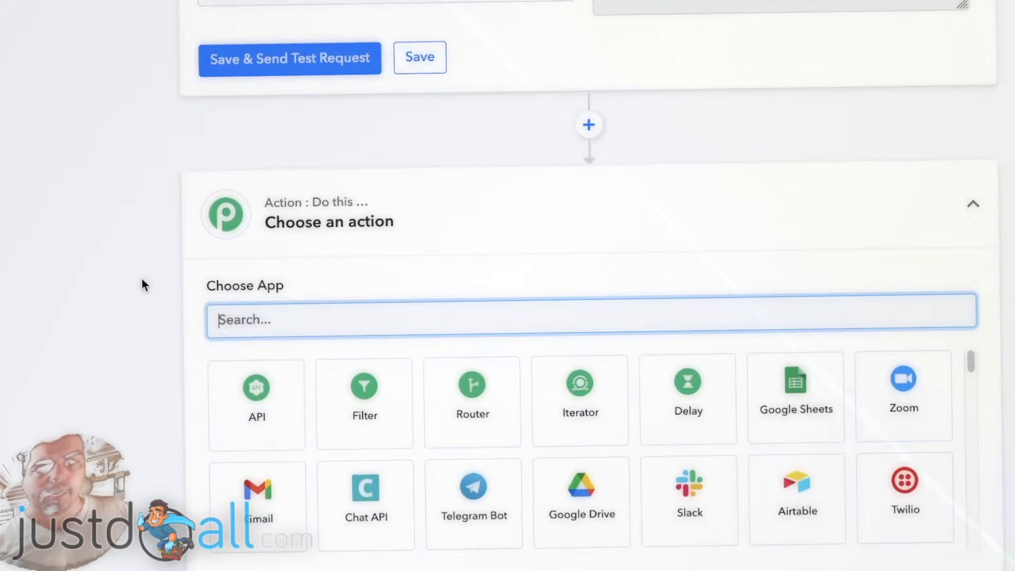
pyautogui.click(670, 400)
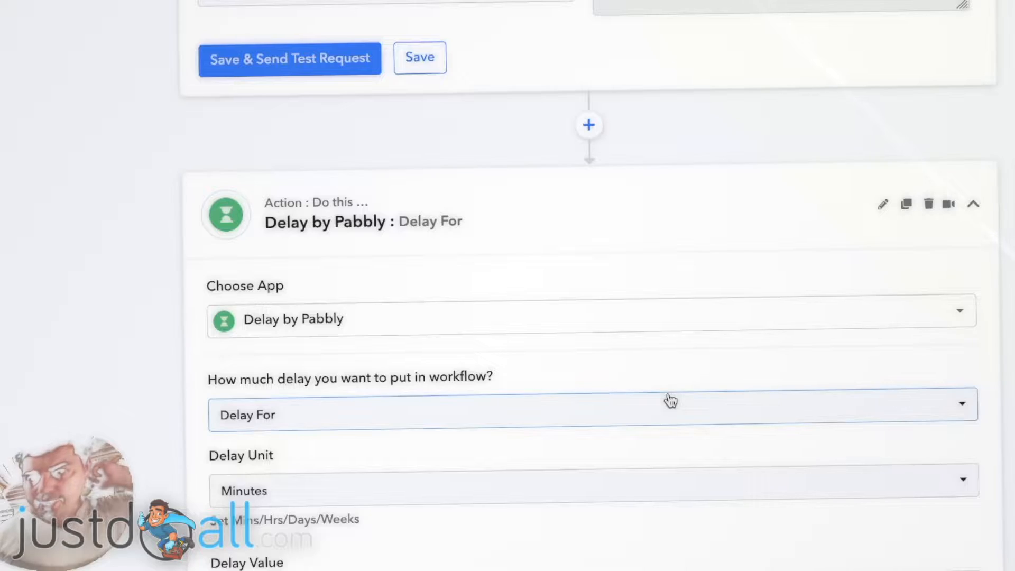
# - Set the delay unit to Minutes and map step 2's Result into the Delay Value field
pyautogui.scroll(-5, 148, 338)
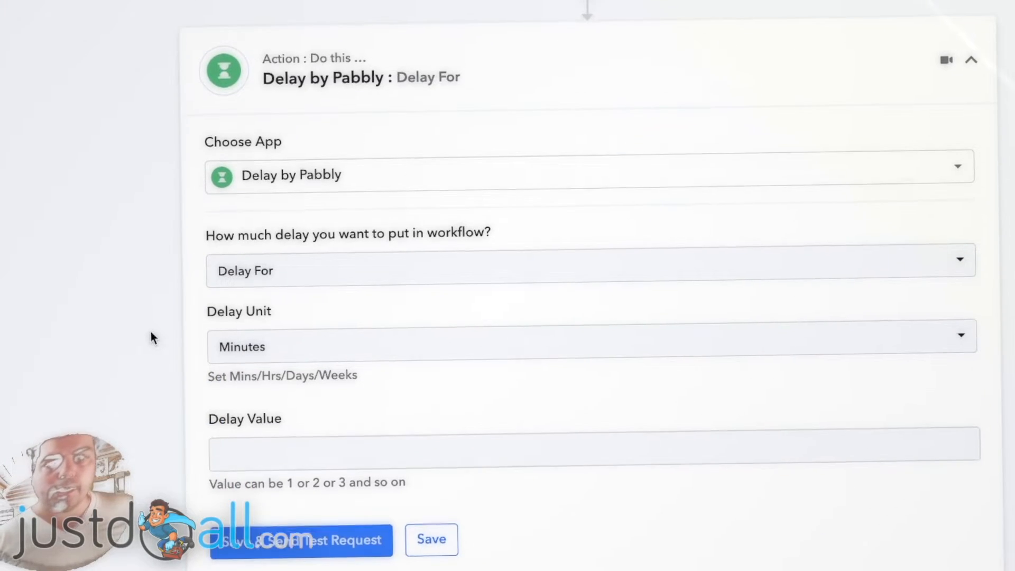
pyautogui.click(335, 235)
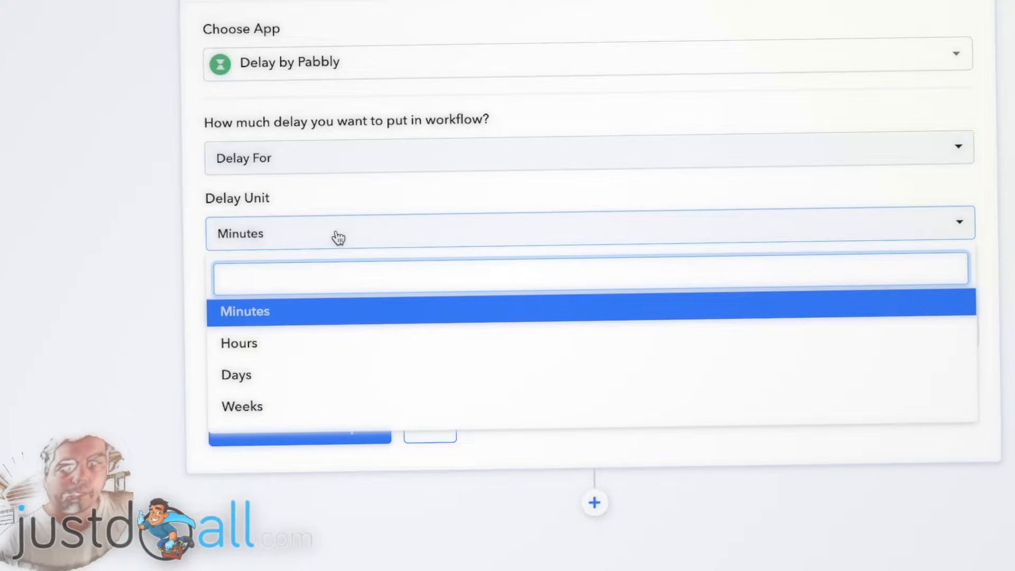
pyautogui.click(338, 238)
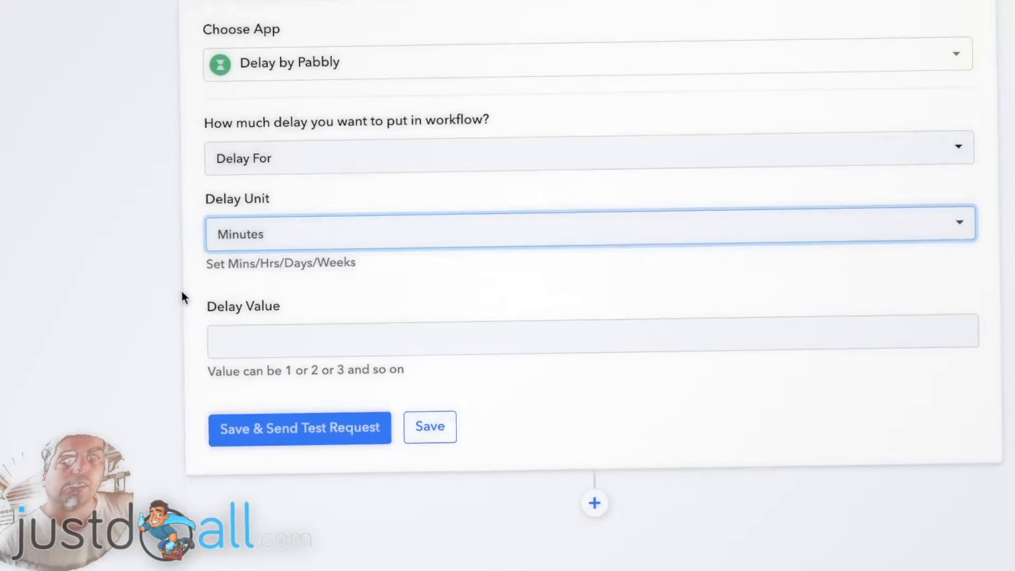
pyautogui.scroll(4, 159, 299)
pyautogui.scroll(2, 155, 294)
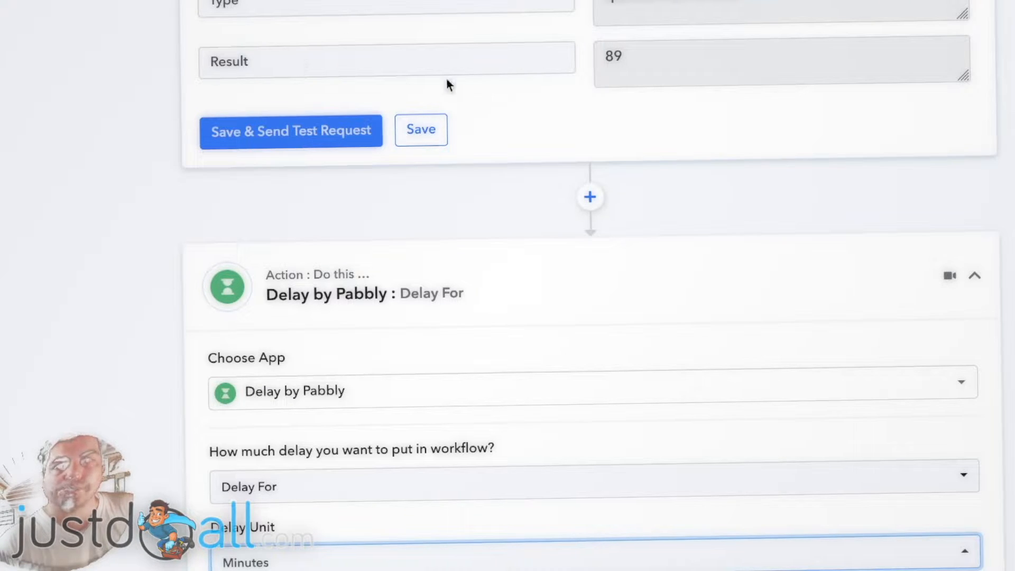
pyautogui.scroll(-7, 127, 102)
pyautogui.click(222, 319)
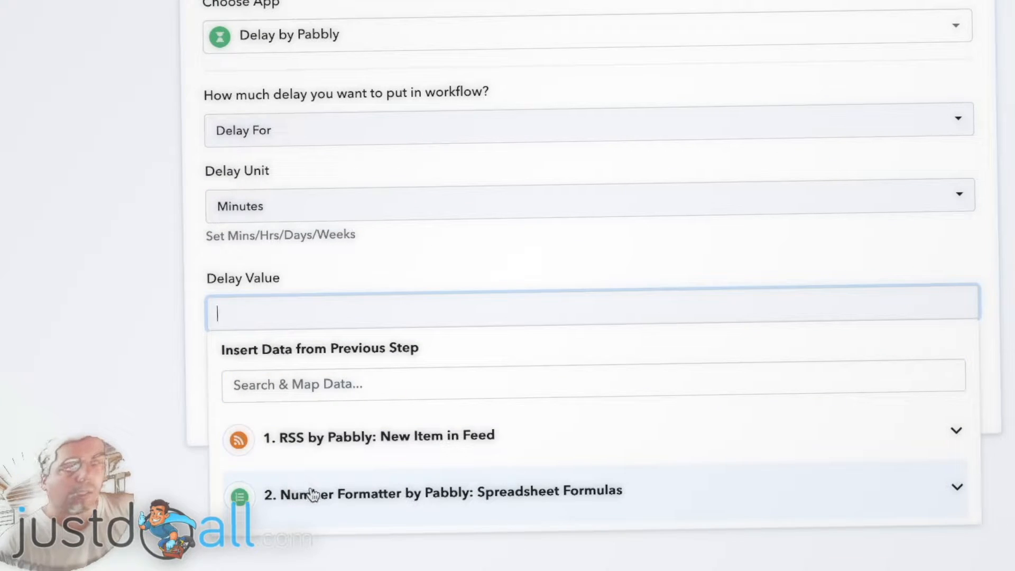
pyautogui.click(314, 493)
pyautogui.click(318, 563)
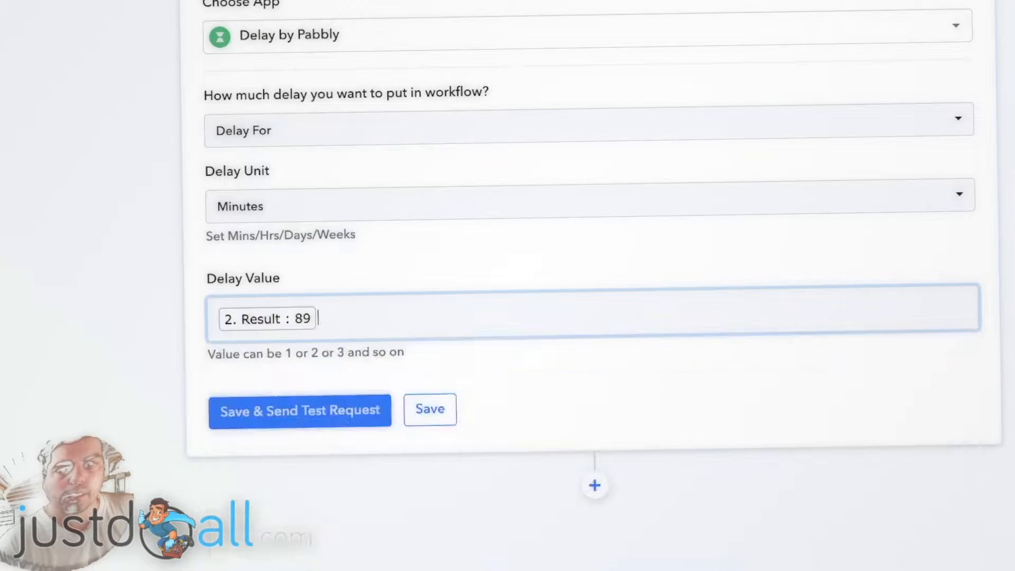
pyautogui.click(134, 320)
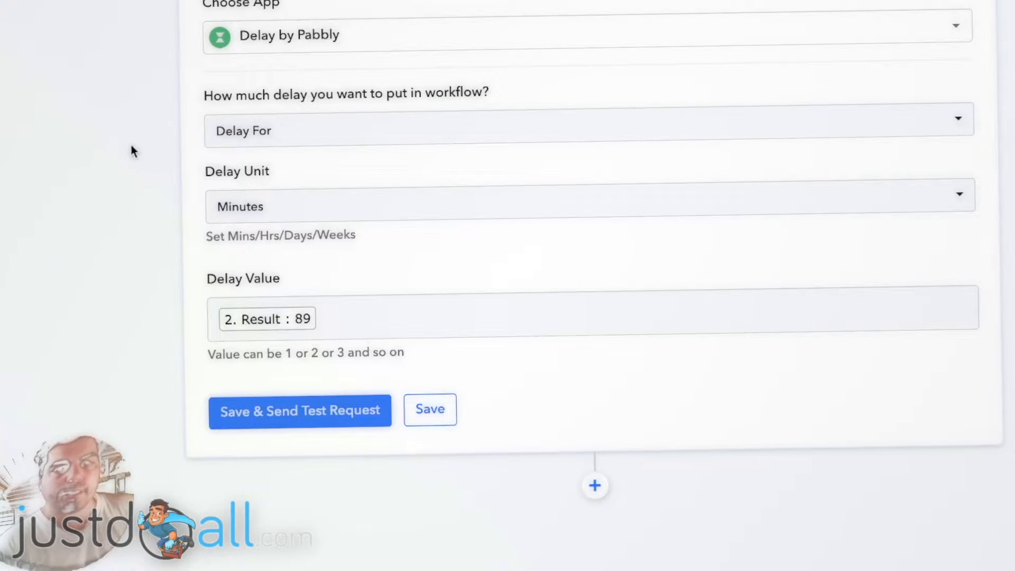
# - Save the delay step and send a test request
pyautogui.click(317, 417)
pyautogui.scroll(-3, 180, 299)
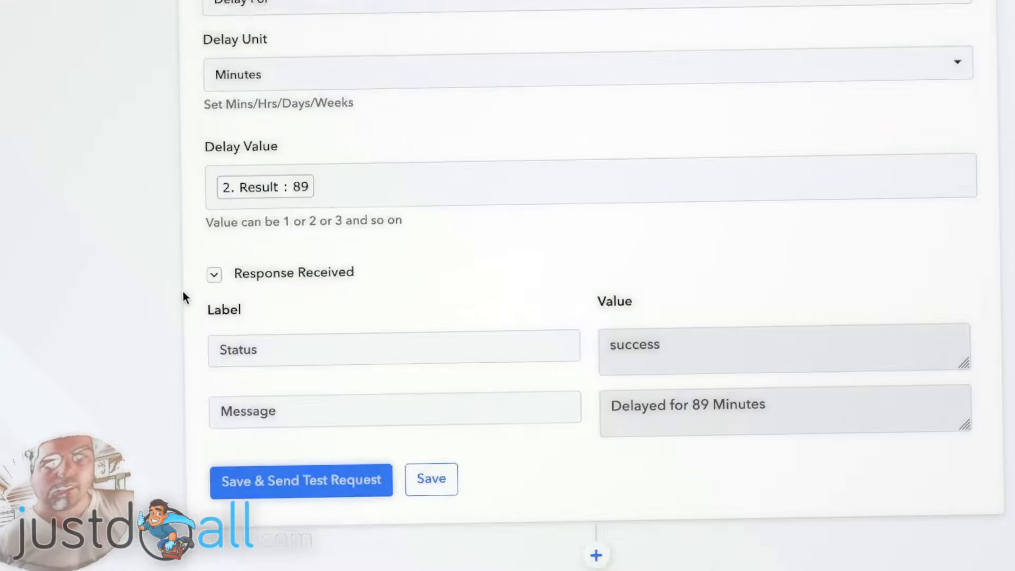
pyautogui.scroll(-4, 182, 291)
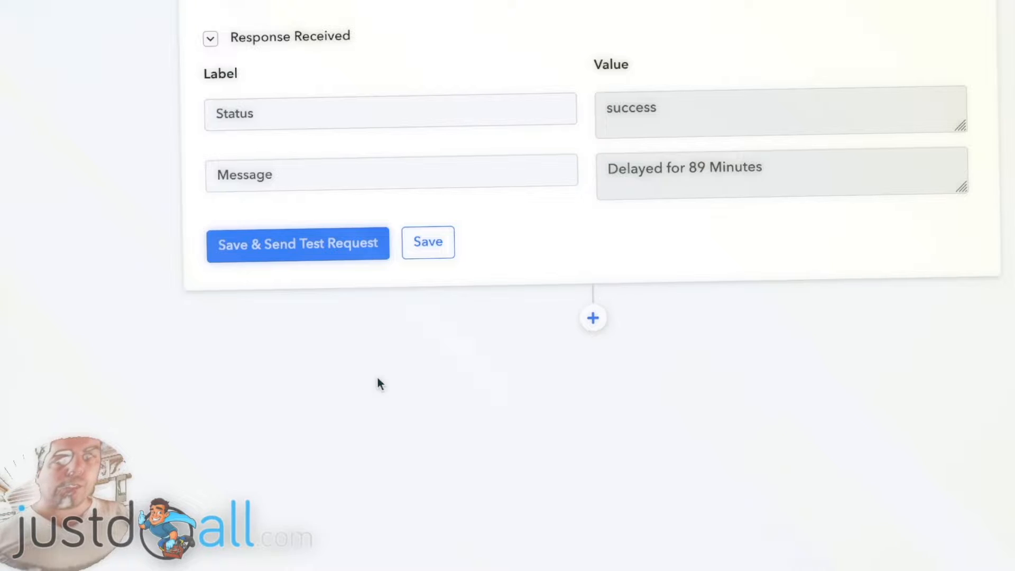
# - Add a new action step below the delay step and choose Text Formatter as its application
pyautogui.scroll(20, 977, 302)
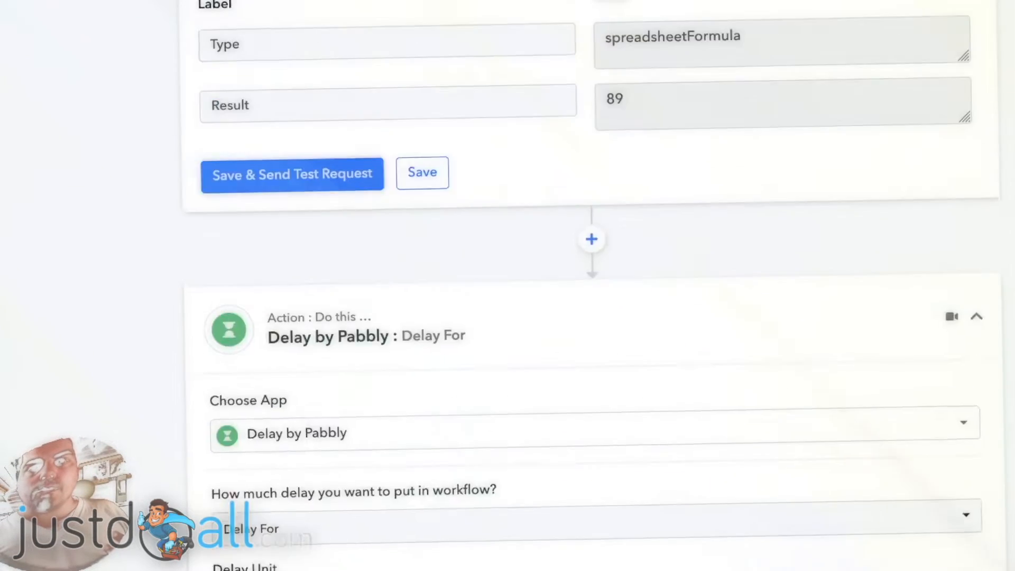
pyautogui.scroll(5, 581, 285)
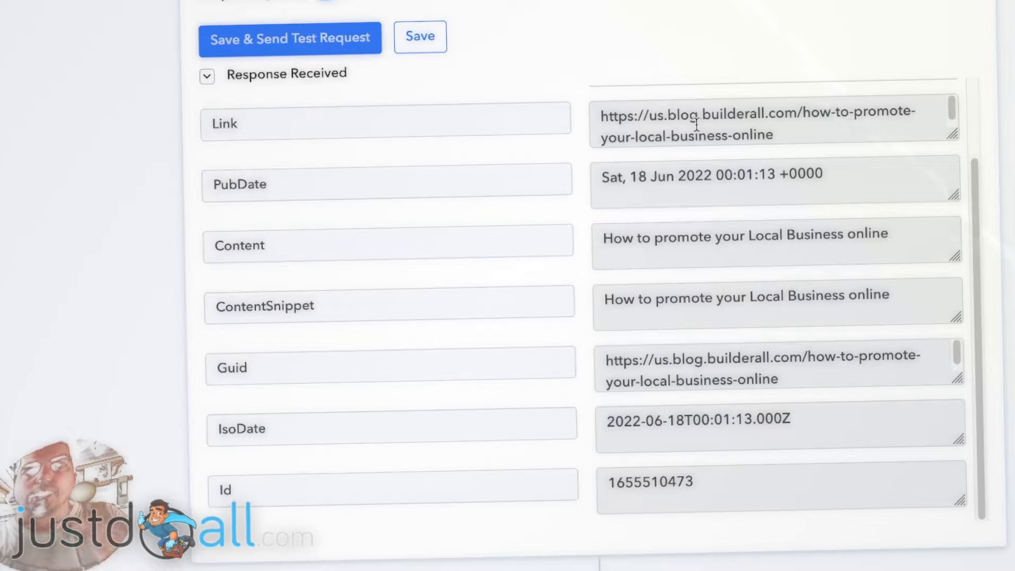
pyautogui.scroll(-8, 142, 161)
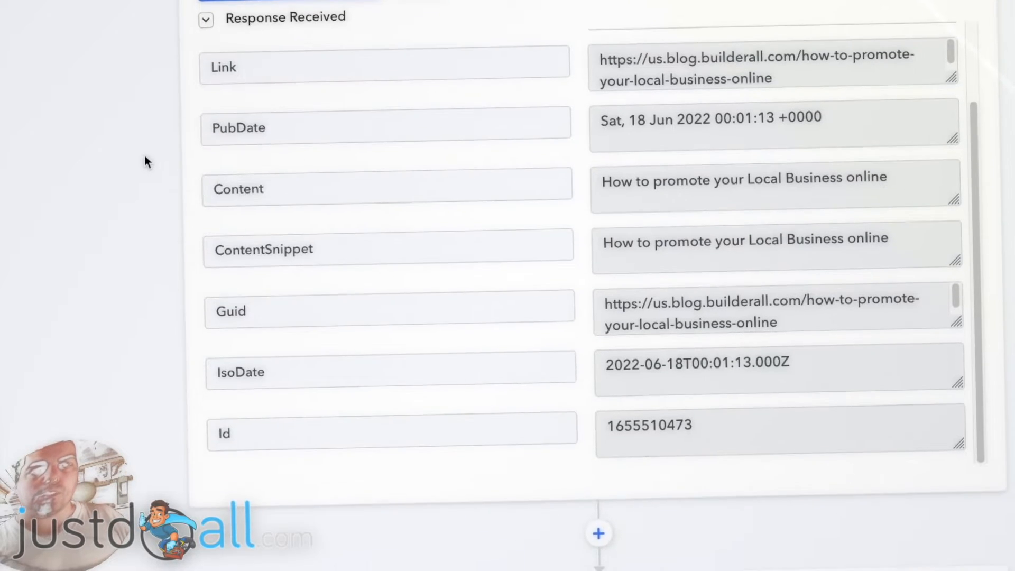
pyautogui.scroll(-17, 146, 154)
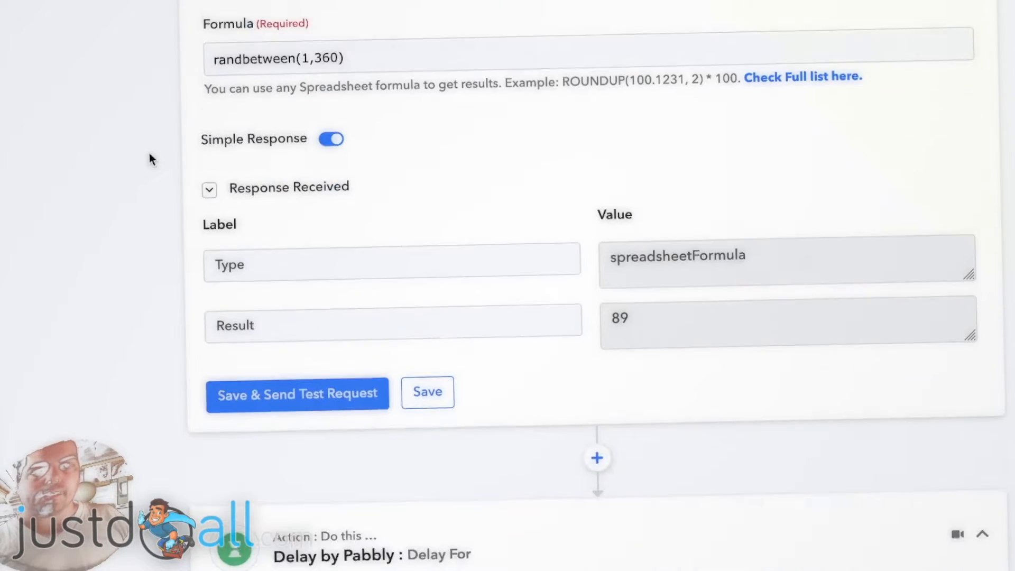
pyautogui.scroll(-11, 149, 158)
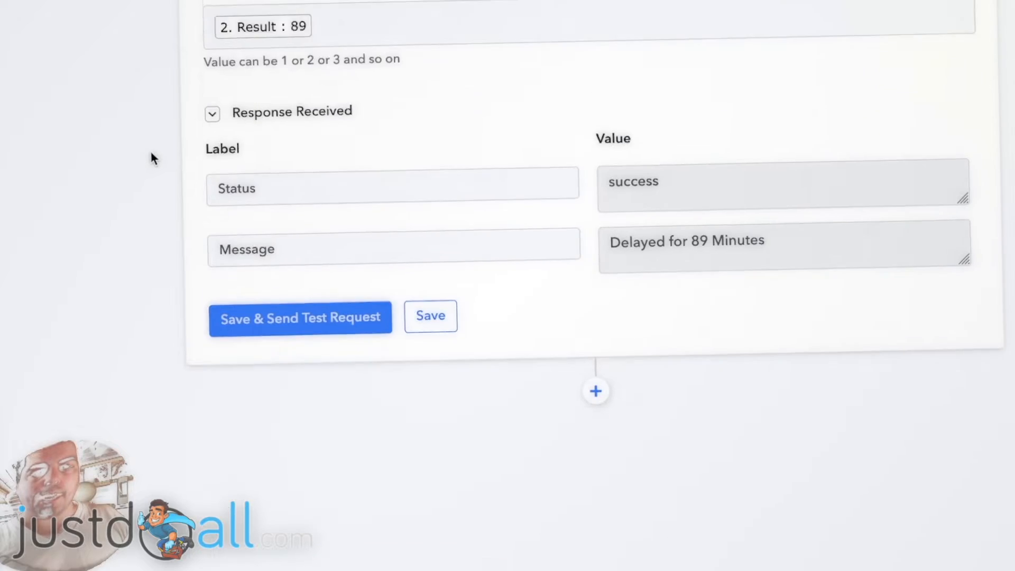
pyautogui.click(594, 361)
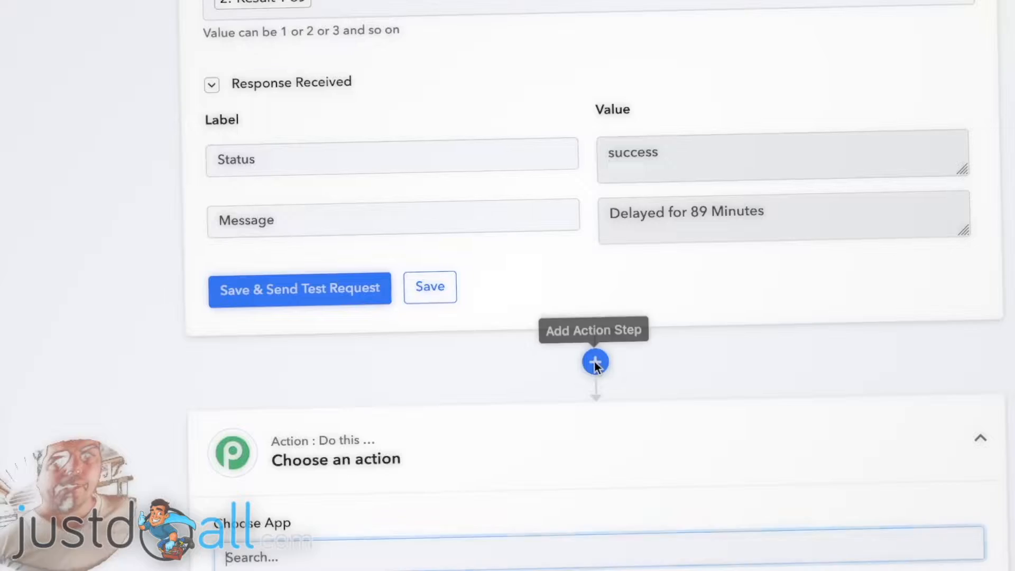
pyautogui.scroll(-2, 109, 344)
pyautogui.scroll(-2, 107, 338)
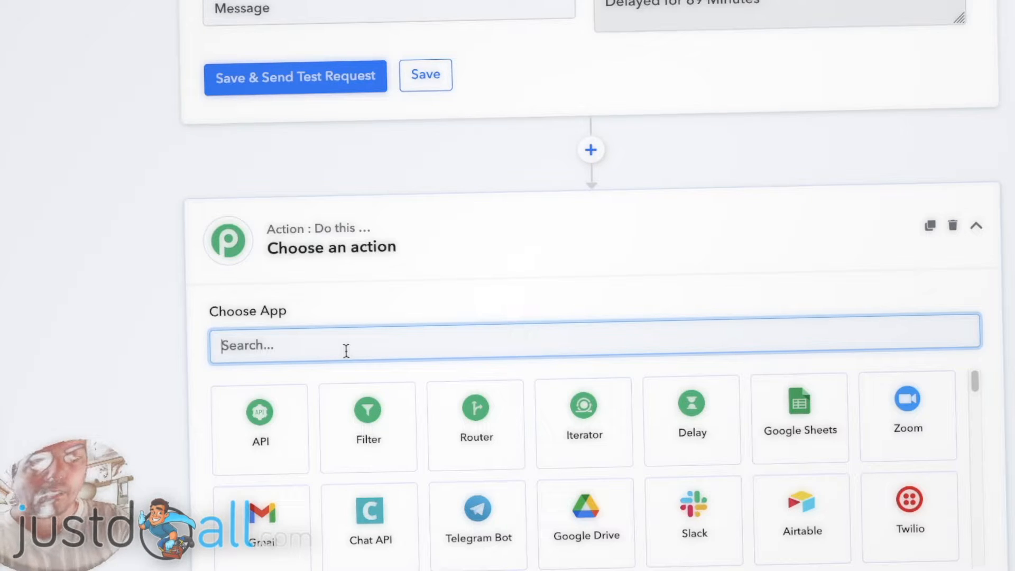
pyautogui.write('text')
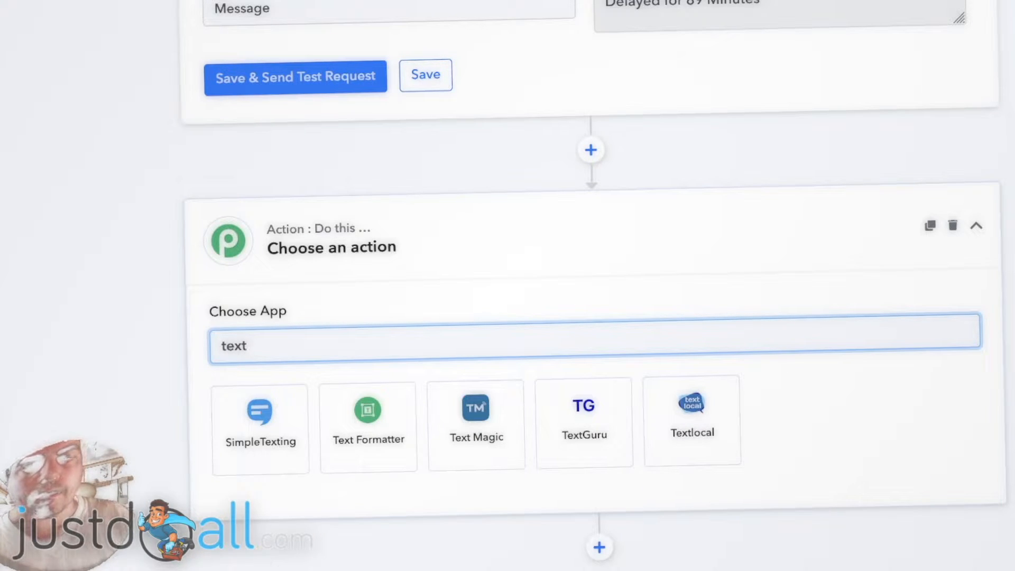
pyautogui.click(354, 410)
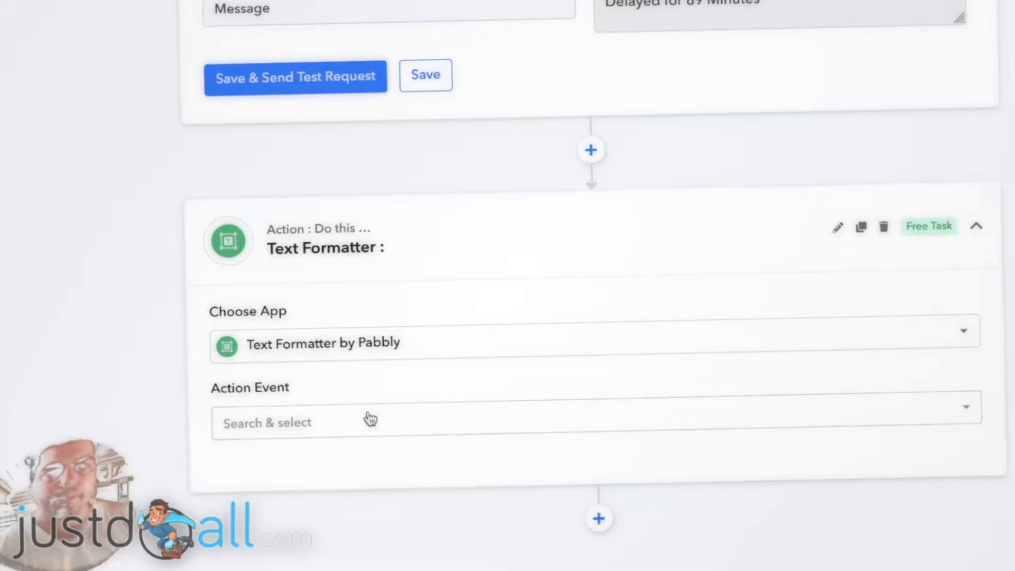
# - Set the action event to URL Encode/Decode and connect the Text Formatter app
pyautogui.click(346, 424)
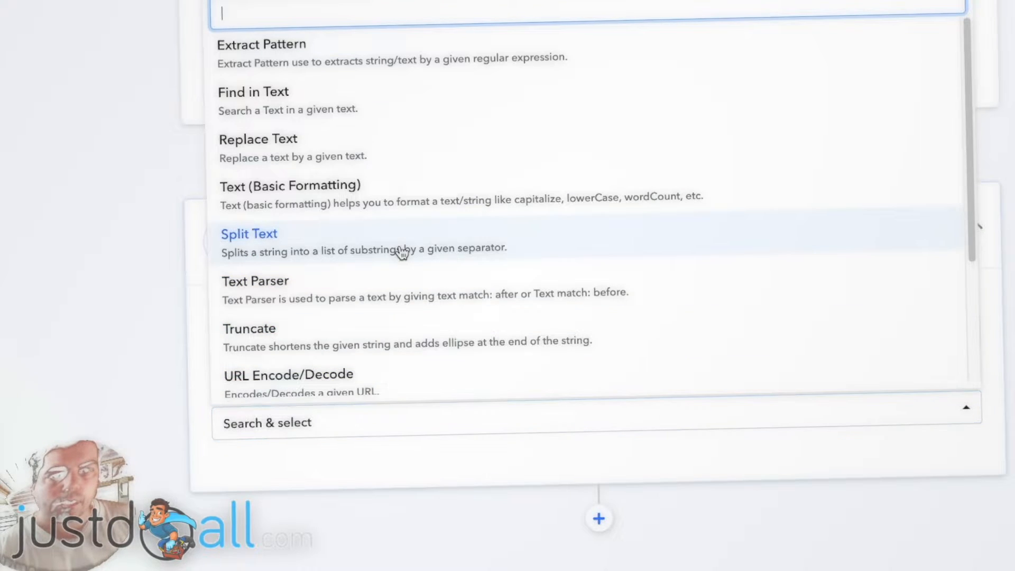
pyautogui.scroll(-2, 398, 252)
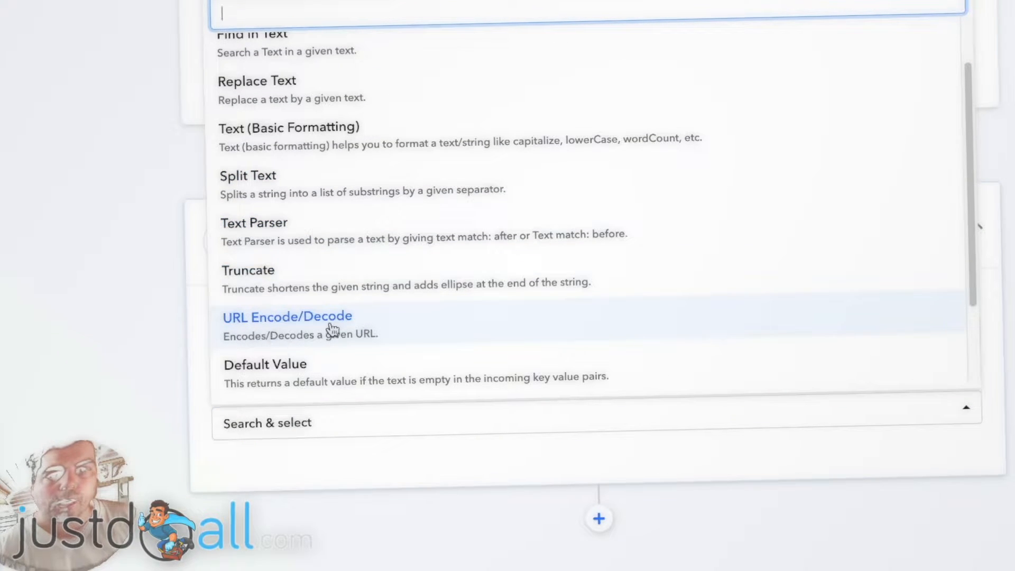
pyautogui.click(389, 328)
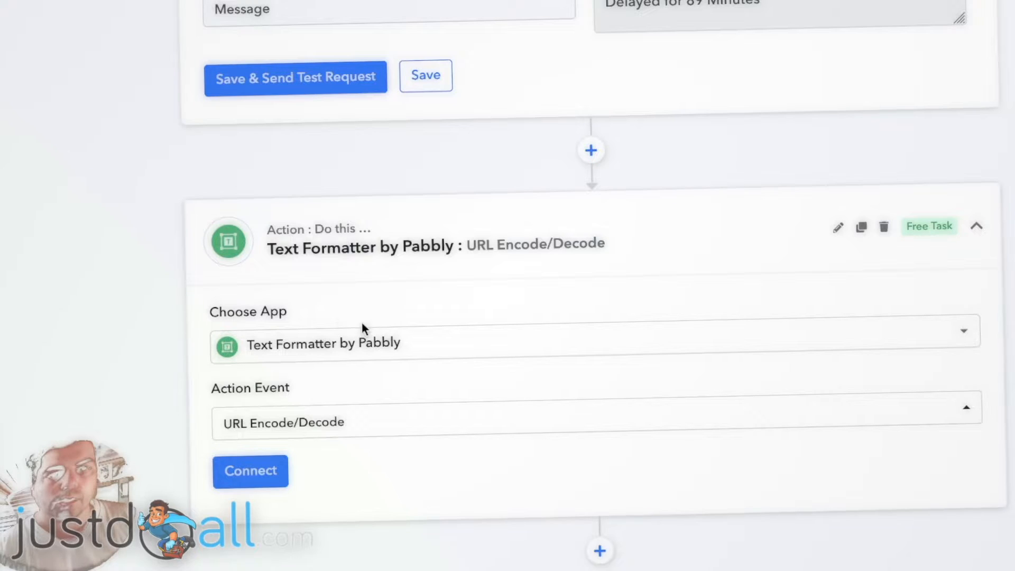
pyautogui.click(256, 471)
pyautogui.scroll(-5, 138, 296)
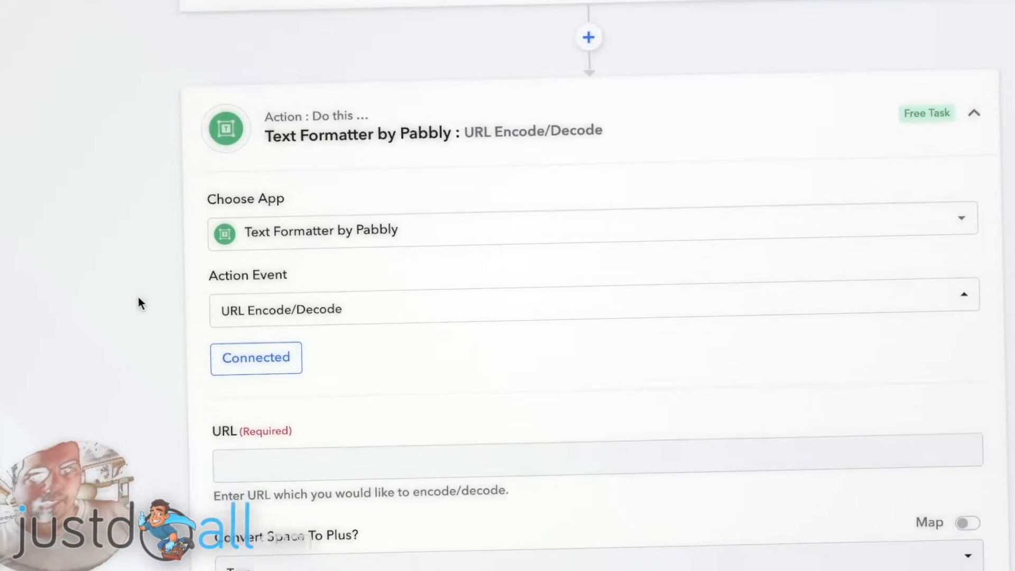
# - Map step 1's RSS Link into the URL field
pyautogui.click(274, 308)
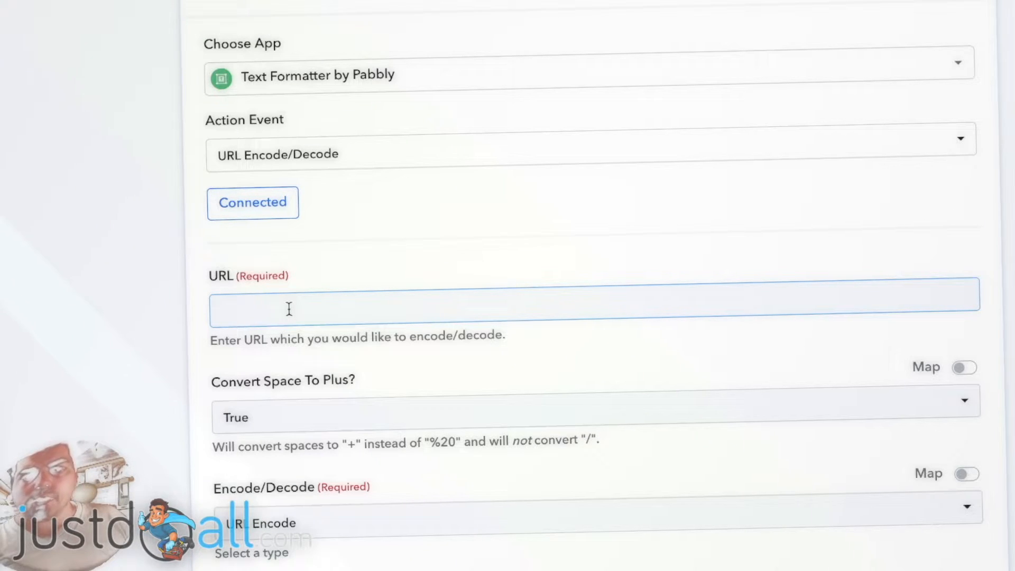
pyautogui.click(289, 309)
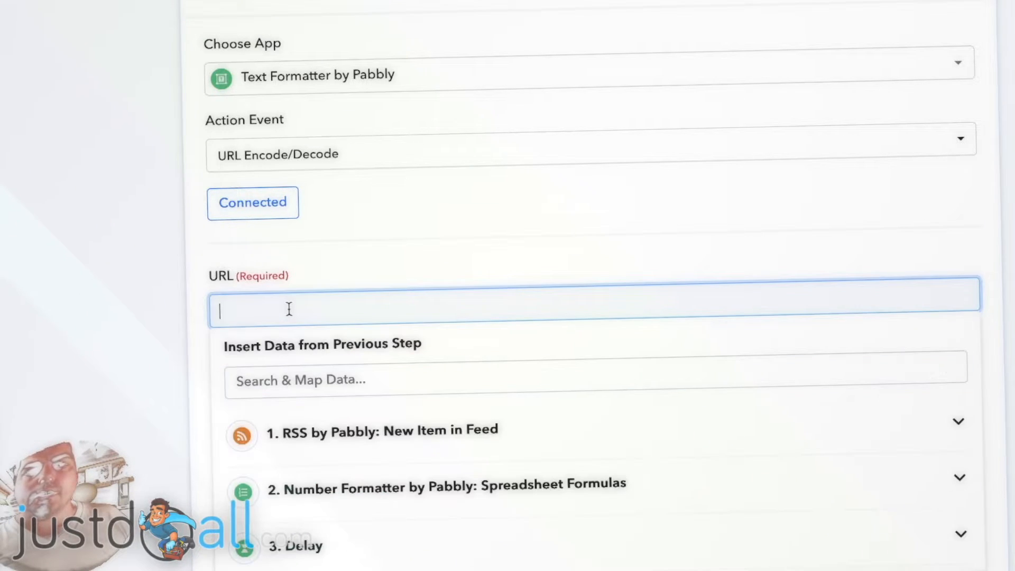
pyautogui.click(360, 437)
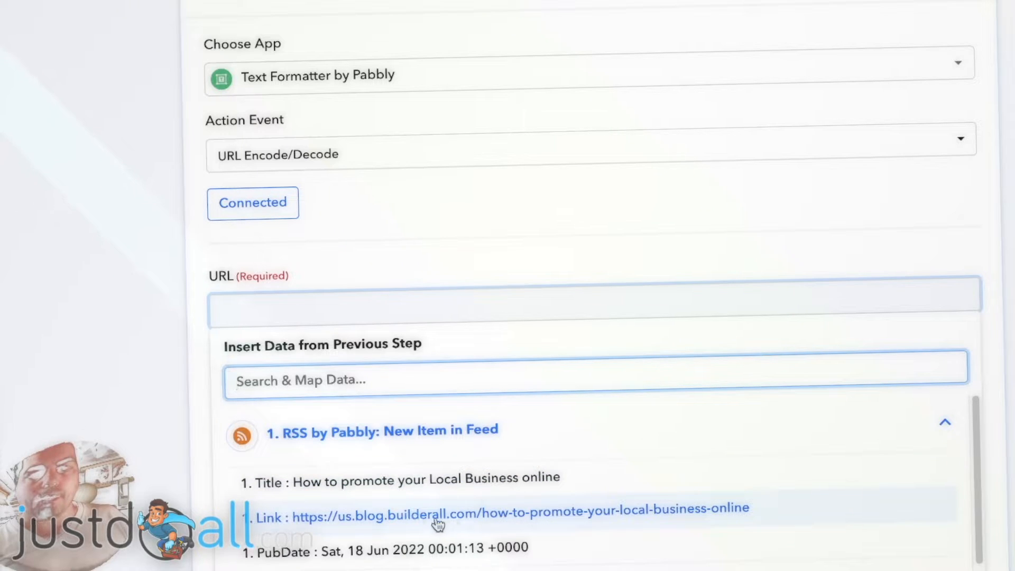
pyautogui.click(414, 515)
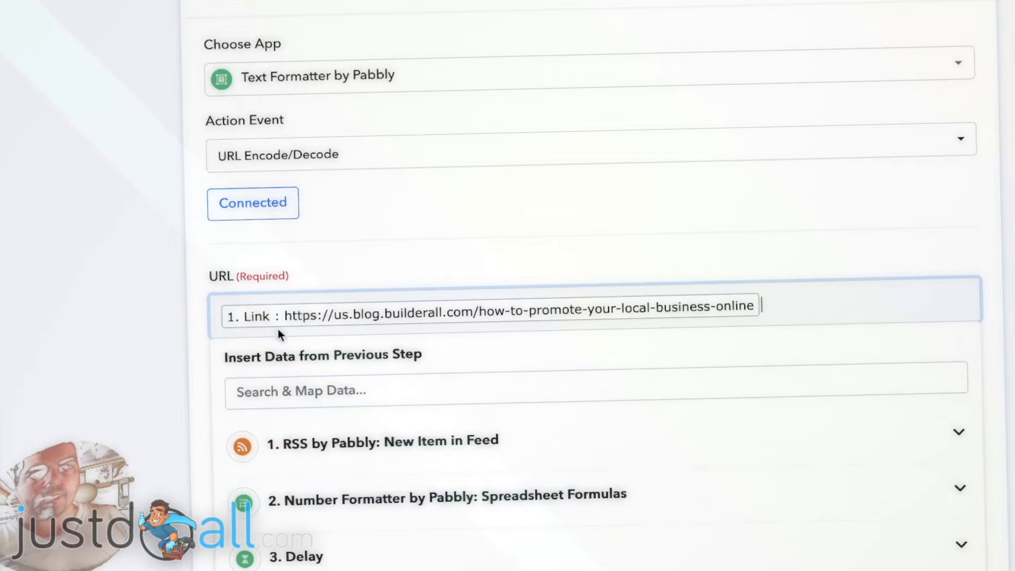
pyautogui.click(166, 381)
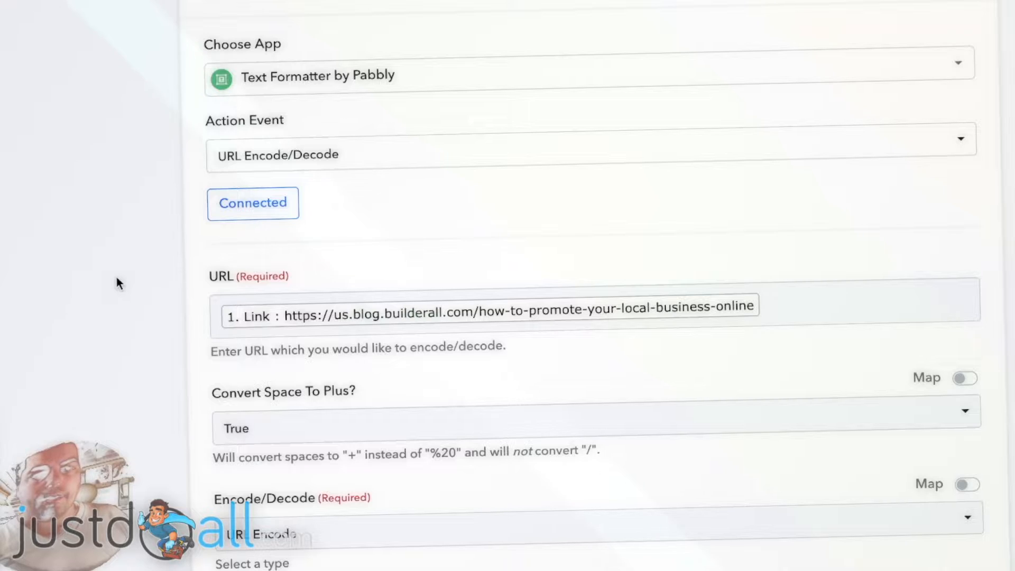
# - Set Convert Space To Plus to False with URL Encode and send a test request
pyautogui.scroll(-5, 118, 283)
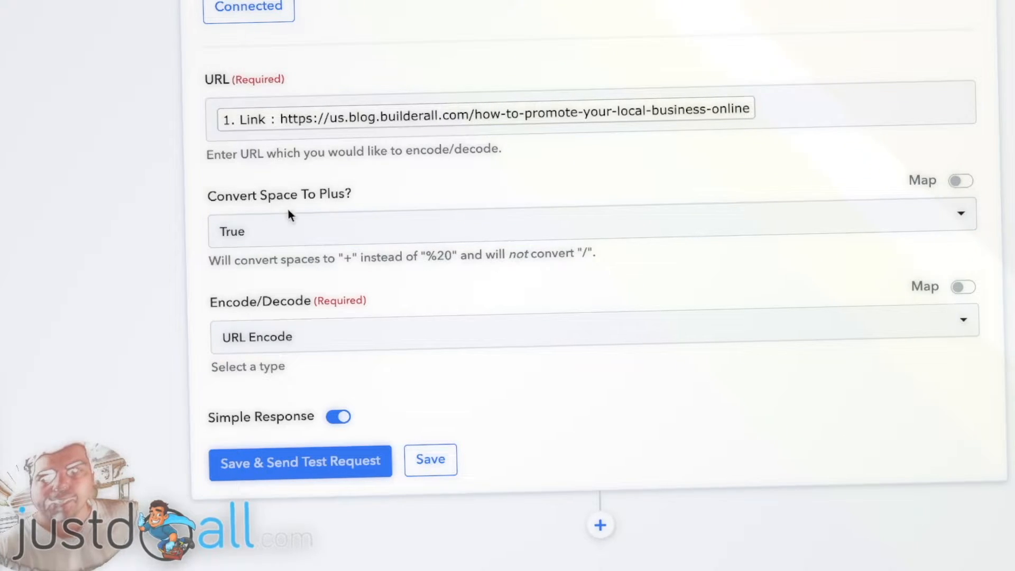
pyautogui.click(317, 234)
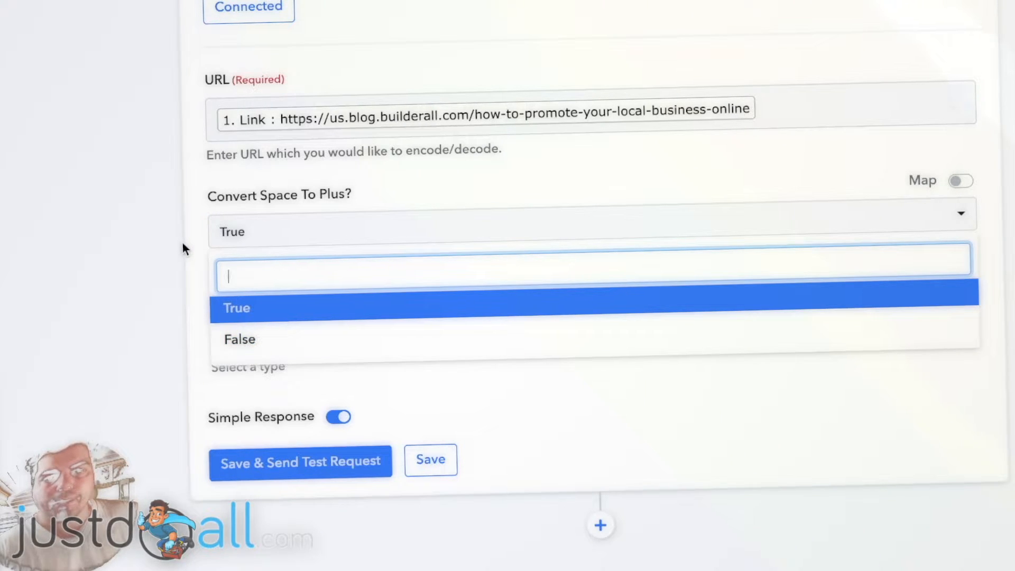
pyautogui.click(265, 344)
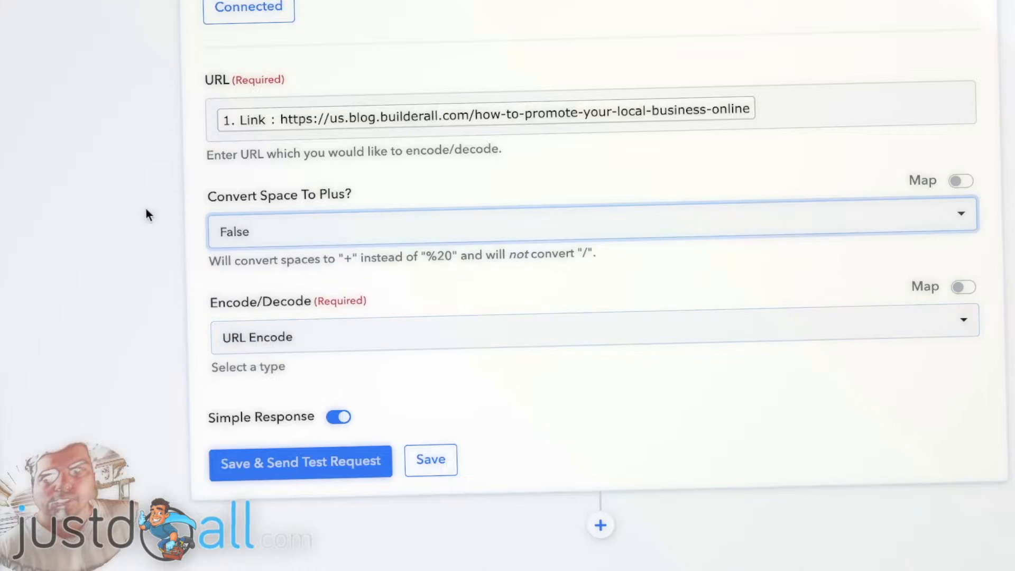
pyautogui.scroll(-1, 173, 240)
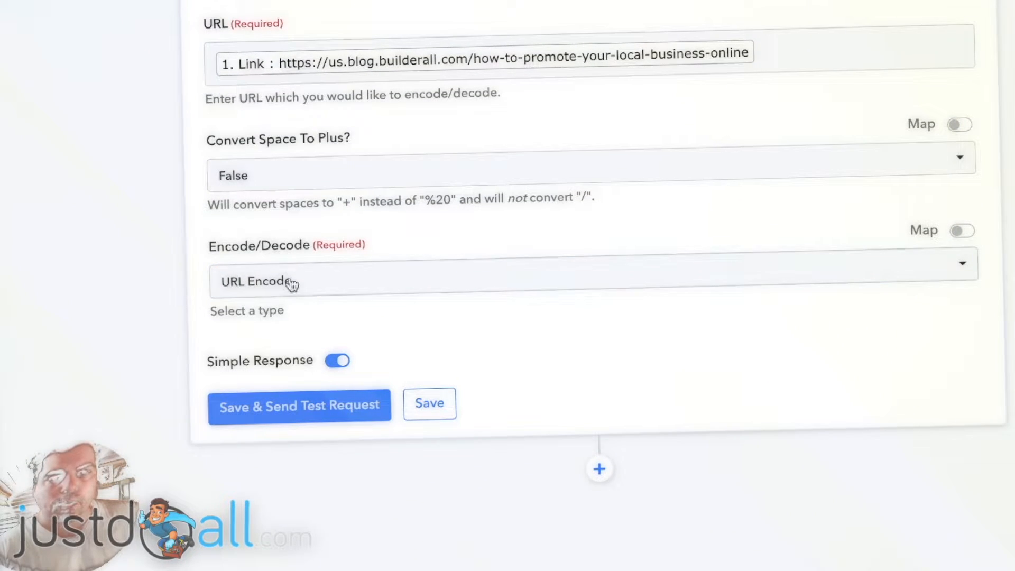
pyautogui.click(288, 283)
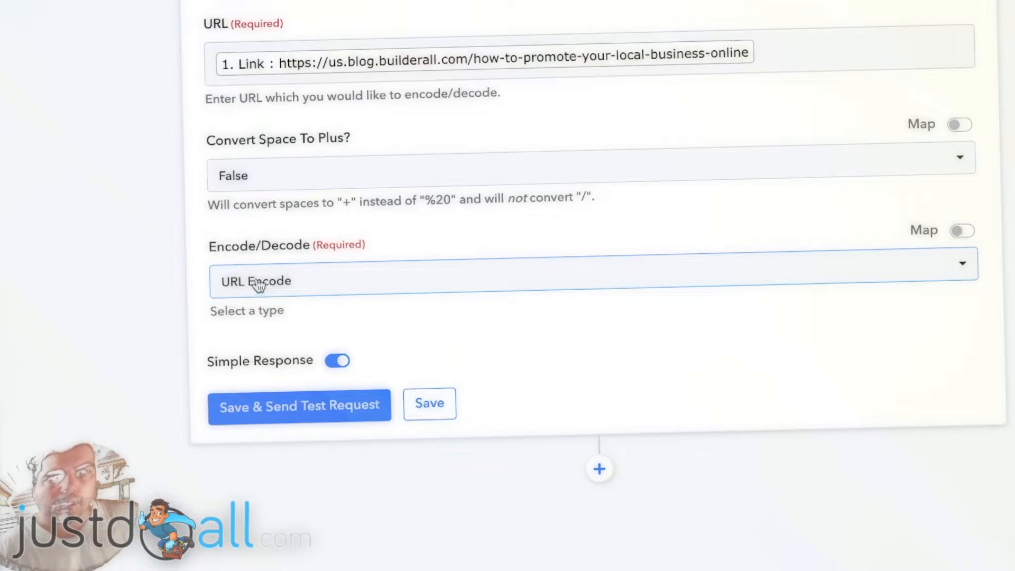
pyautogui.click(283, 405)
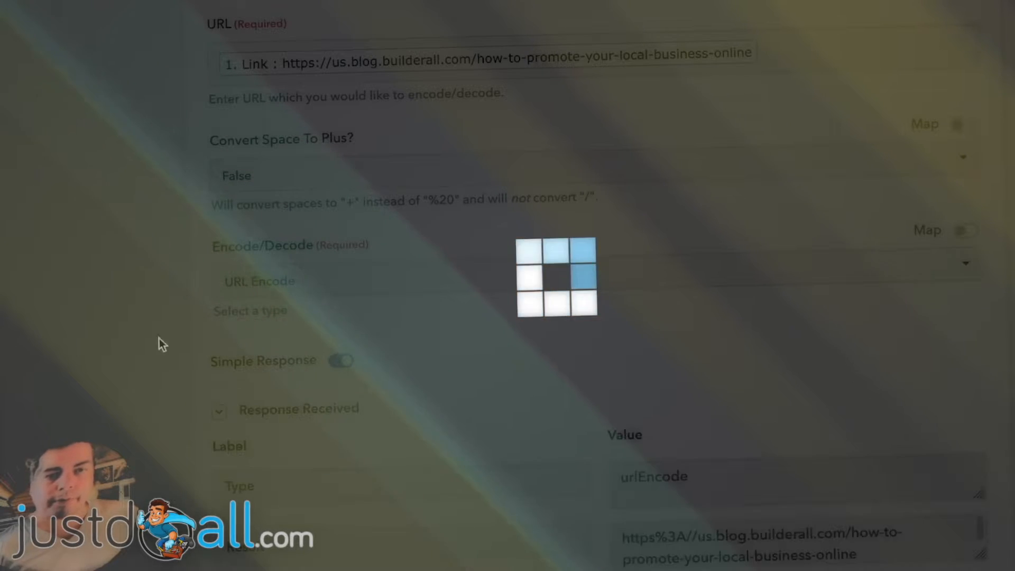
pyautogui.scroll(-1, 165, 253)
pyautogui.scroll(-2, 165, 253)
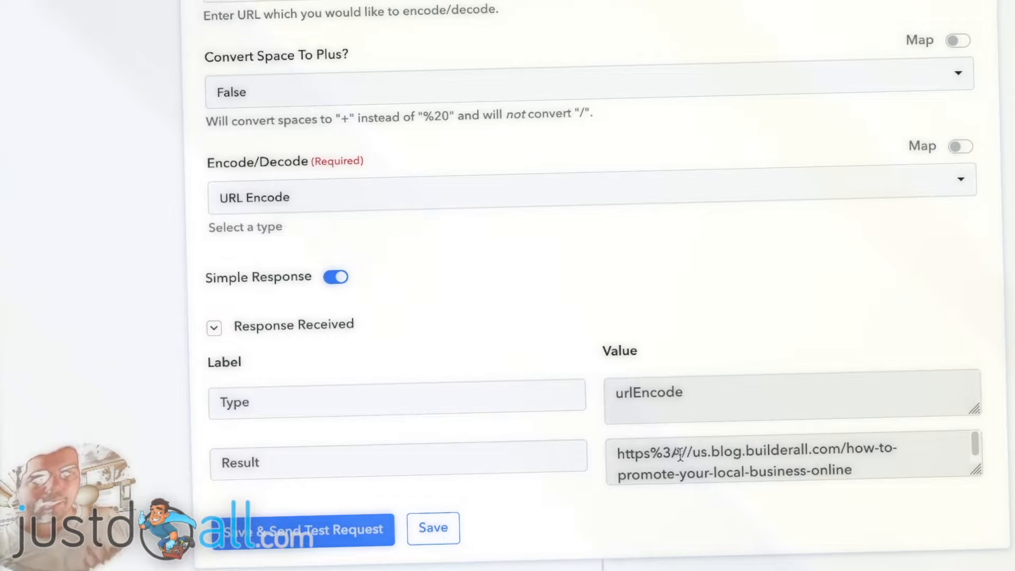
# - Set Convert Space To Plus to True and resend the test request
pyautogui.doubleClick(683, 450)
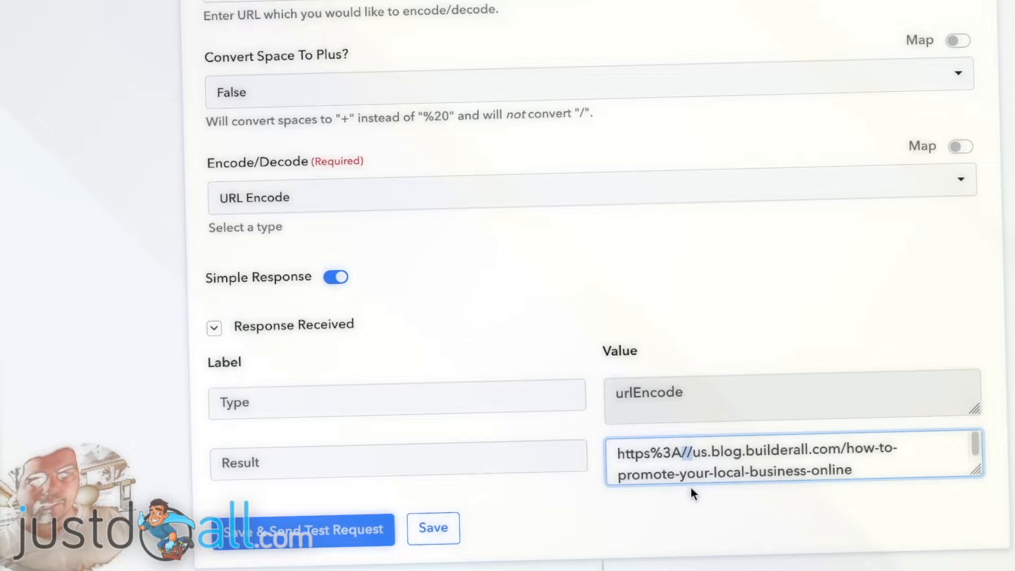
pyautogui.click(702, 458)
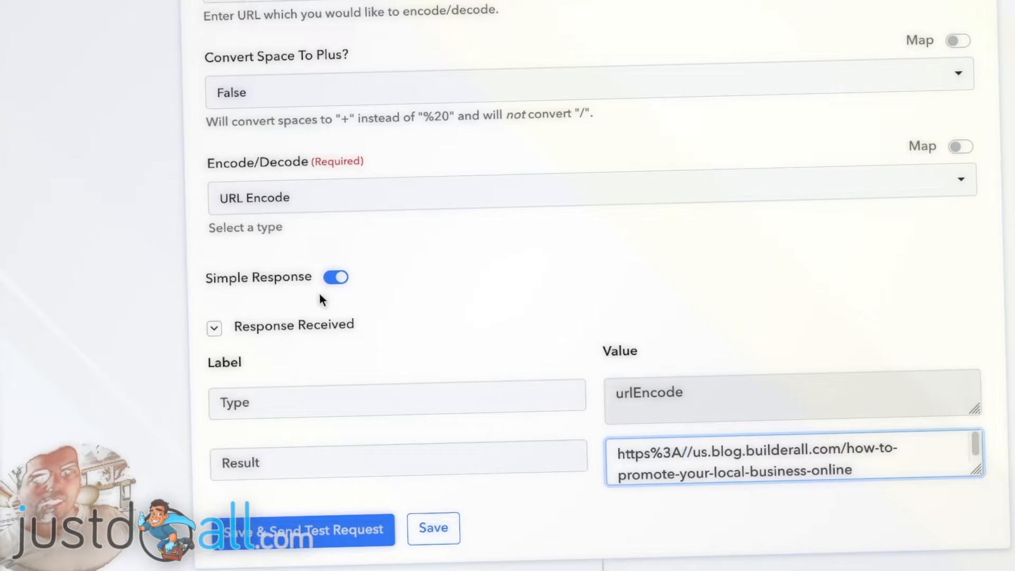
pyautogui.click(243, 95)
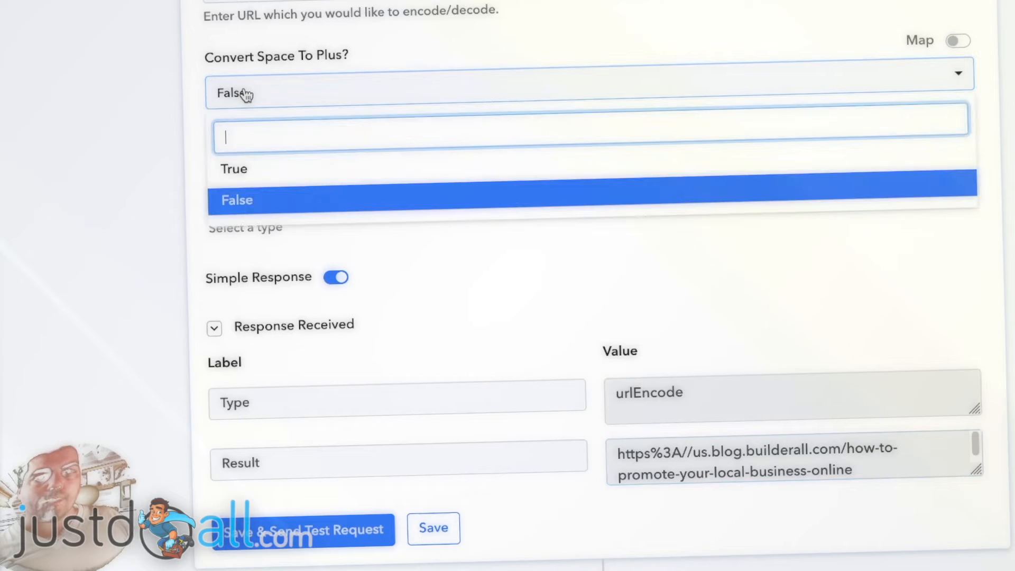
pyautogui.click(272, 169)
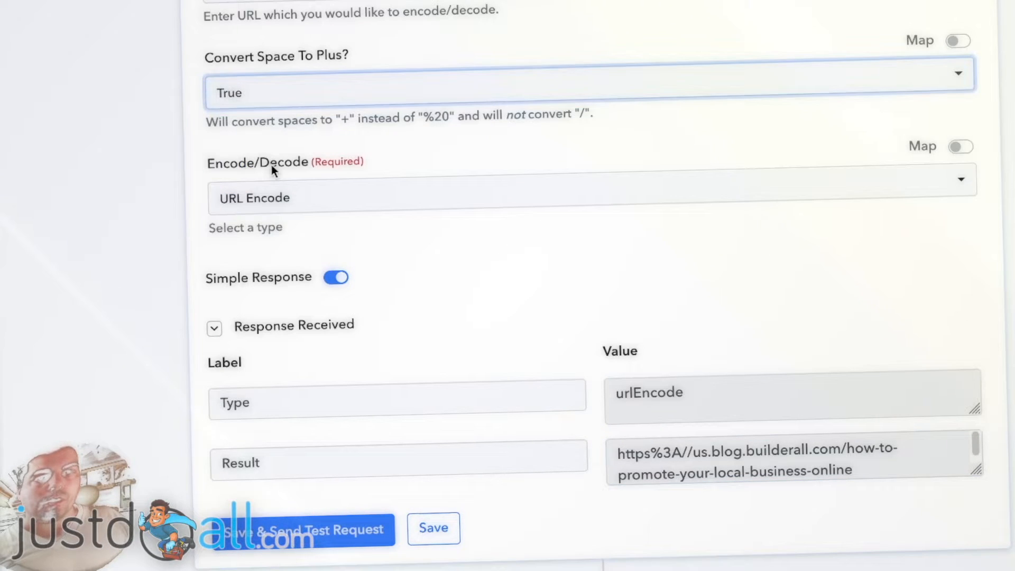
pyautogui.click(285, 528)
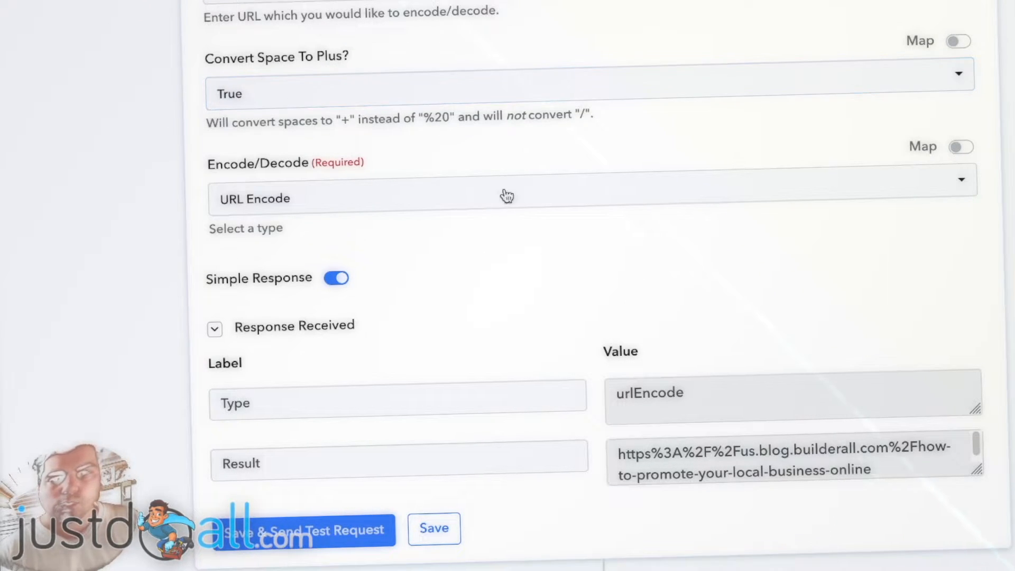
pyautogui.scroll(-2, 547, 286)
pyautogui.scroll(-1, 544, 276)
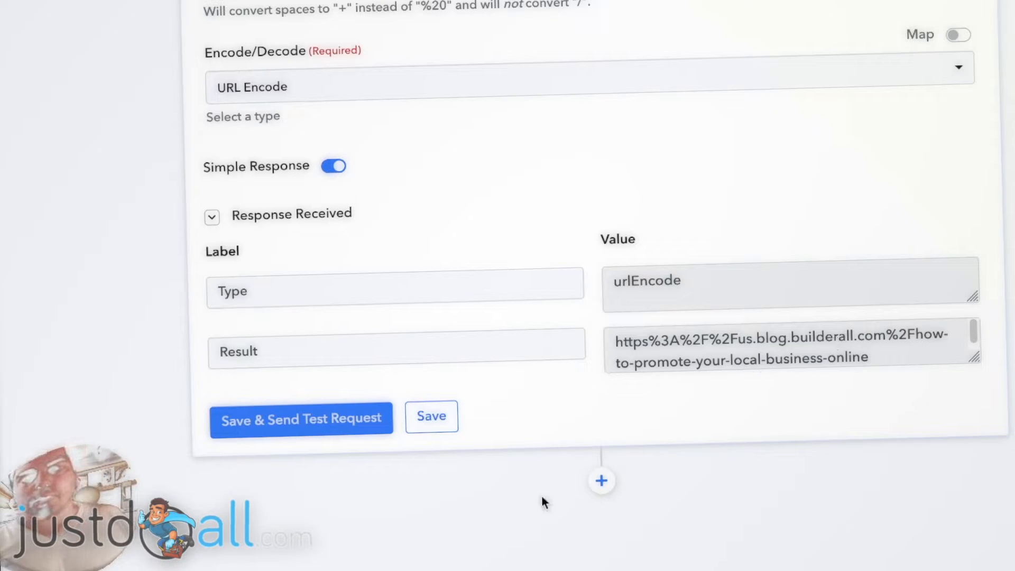
pyautogui.scroll(-1, 480, 485)
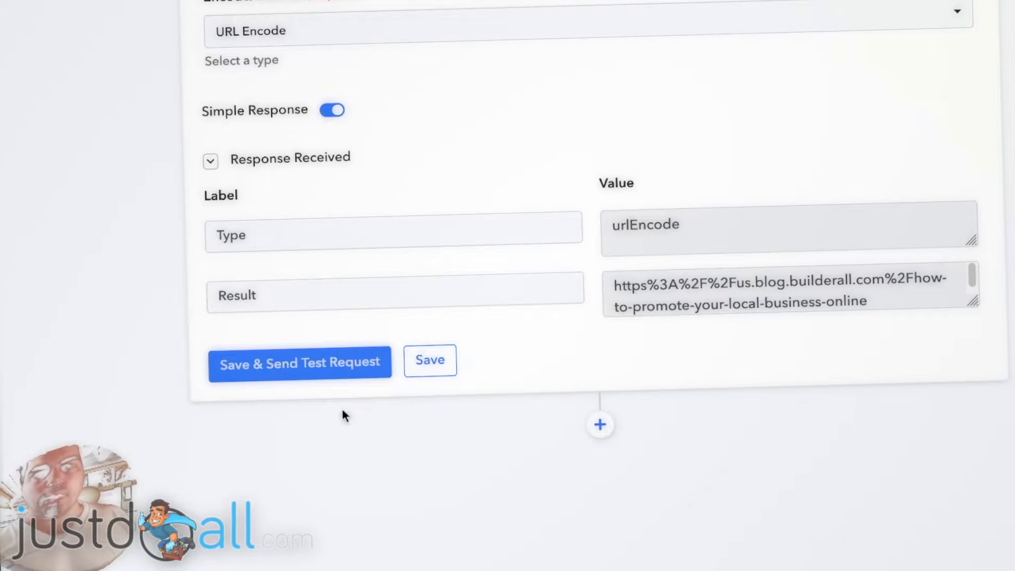
pyautogui.click(600, 426)
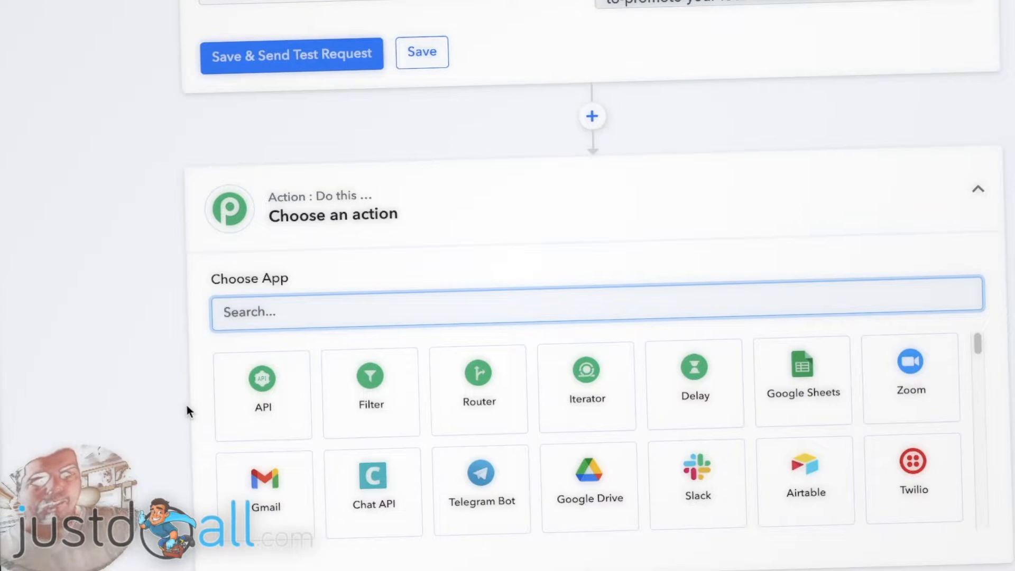
pyautogui.write('text')
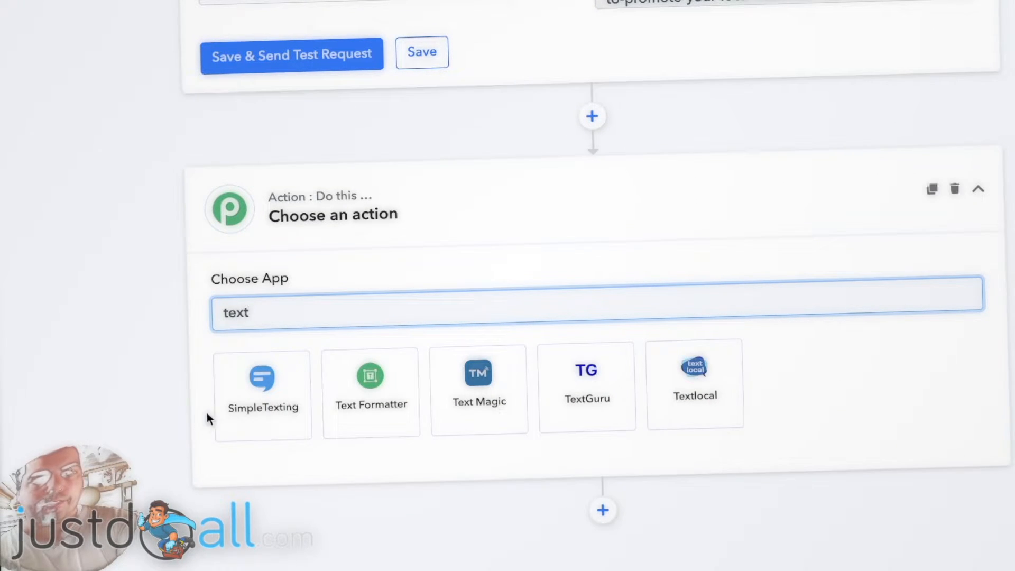
pyautogui.click(380, 408)
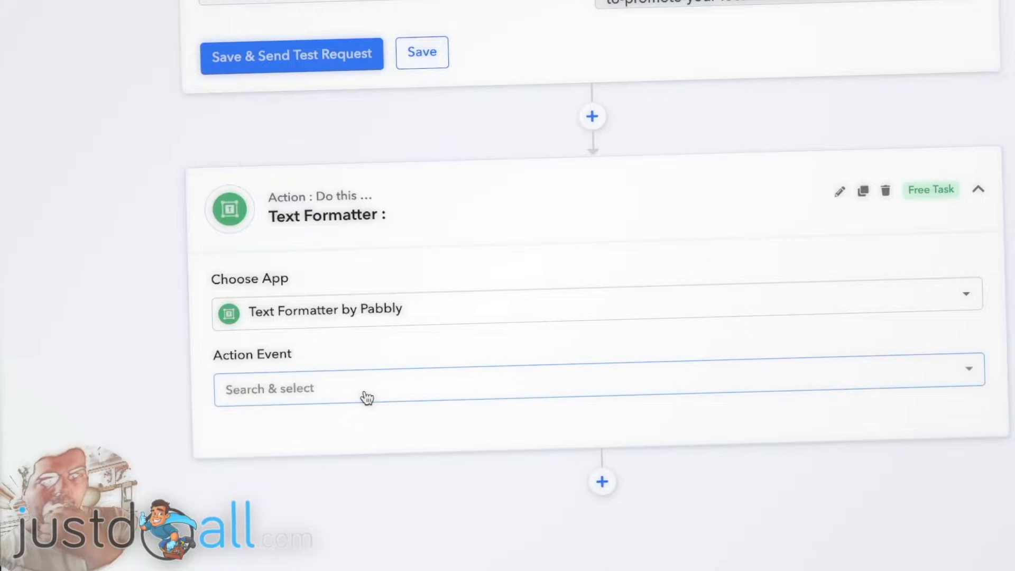
pyautogui.click(365, 397)
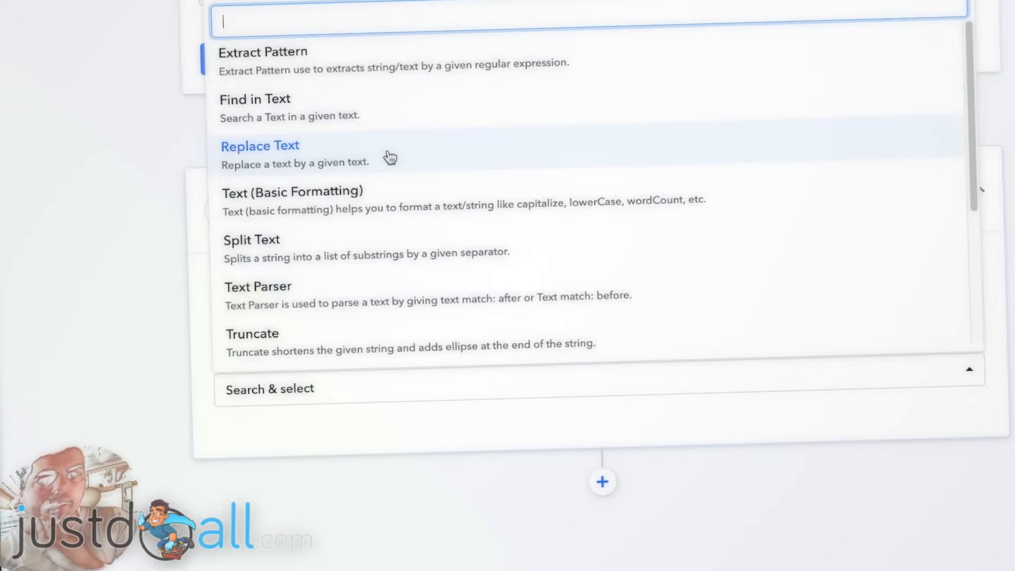
pyautogui.scroll(-1, 392, 154)
pyautogui.scroll(-5, 392, 153)
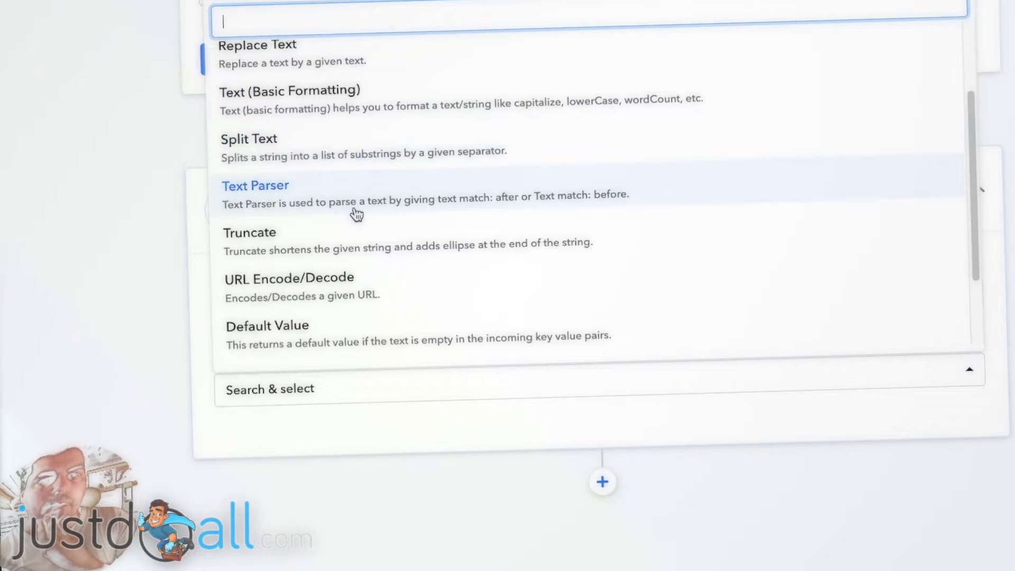
pyautogui.scroll(-2, 360, 216)
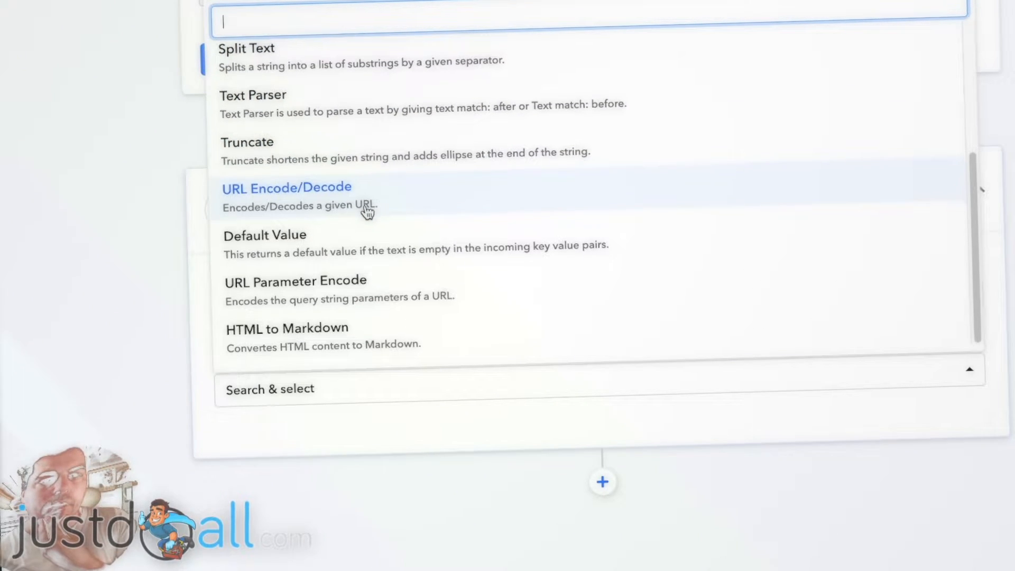
pyautogui.scroll(4, 370, 218)
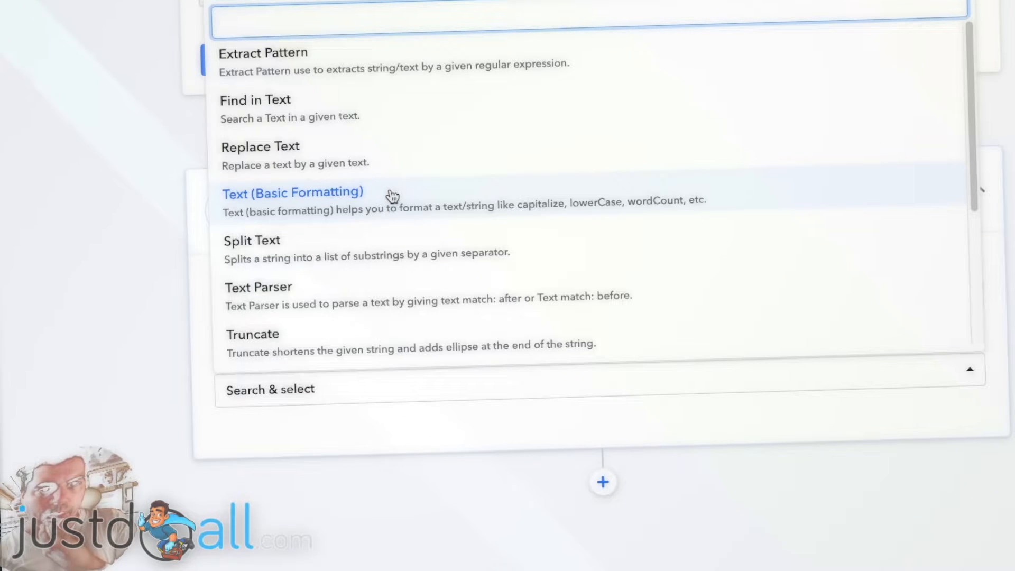
pyautogui.click(144, 135)
pyautogui.click(347, 315)
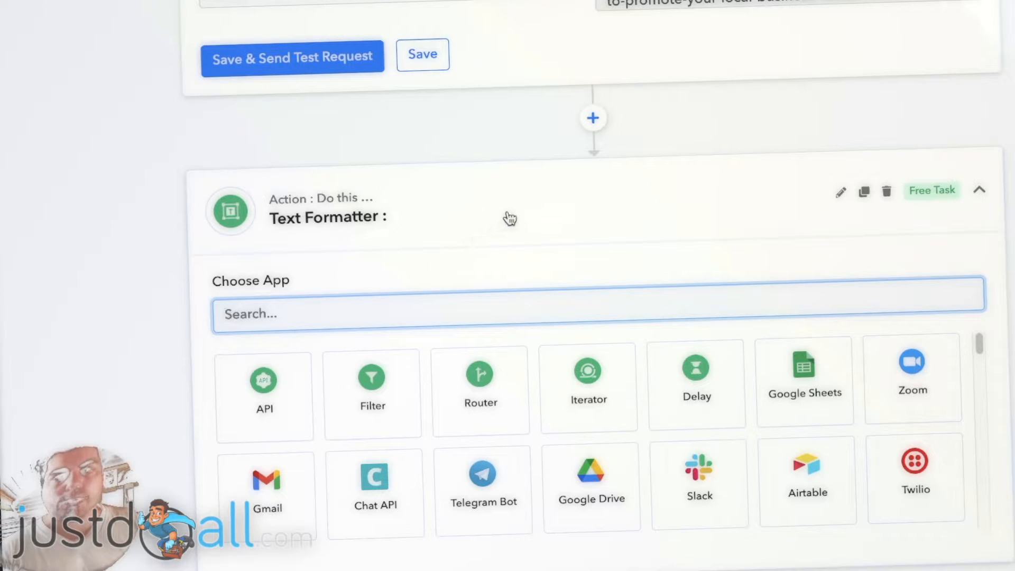
pyautogui.click(887, 191)
pyautogui.click(540, 364)
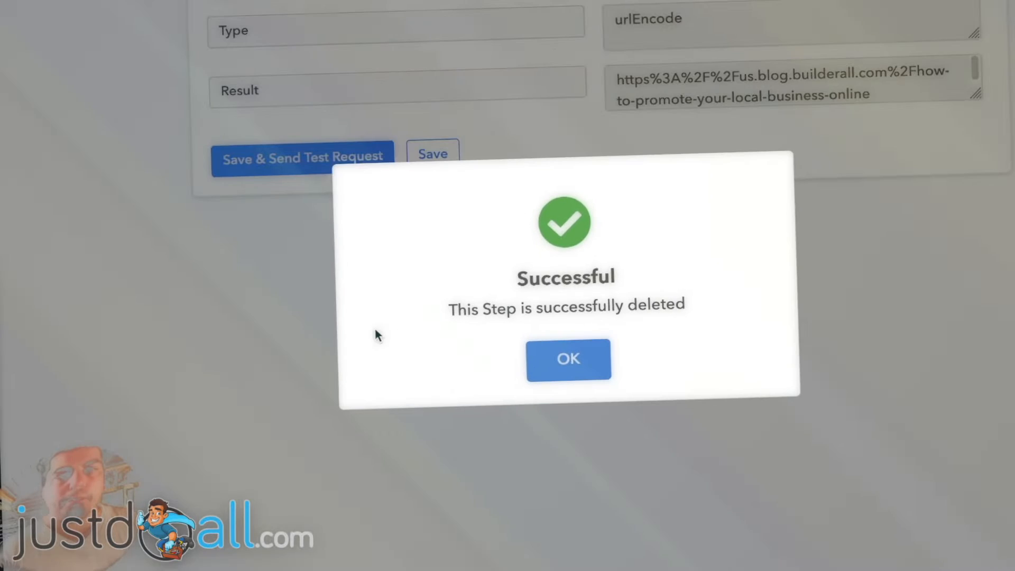
pyautogui.click(569, 360)
# - Add a Facebook Groups action with the Post Message event and connect it using the existing connection
pyautogui.scroll(1, 187, 290)
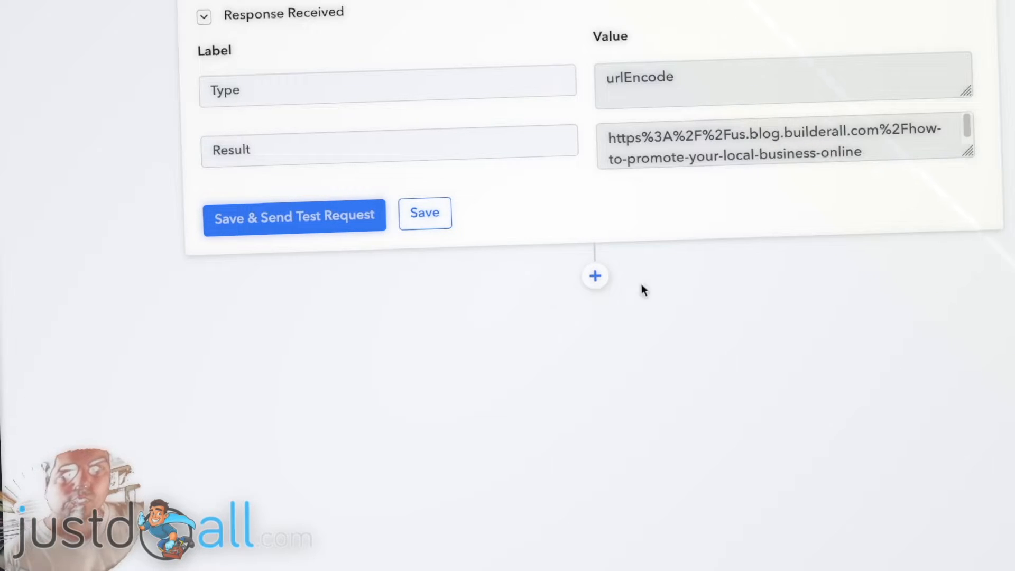
pyautogui.click(594, 280)
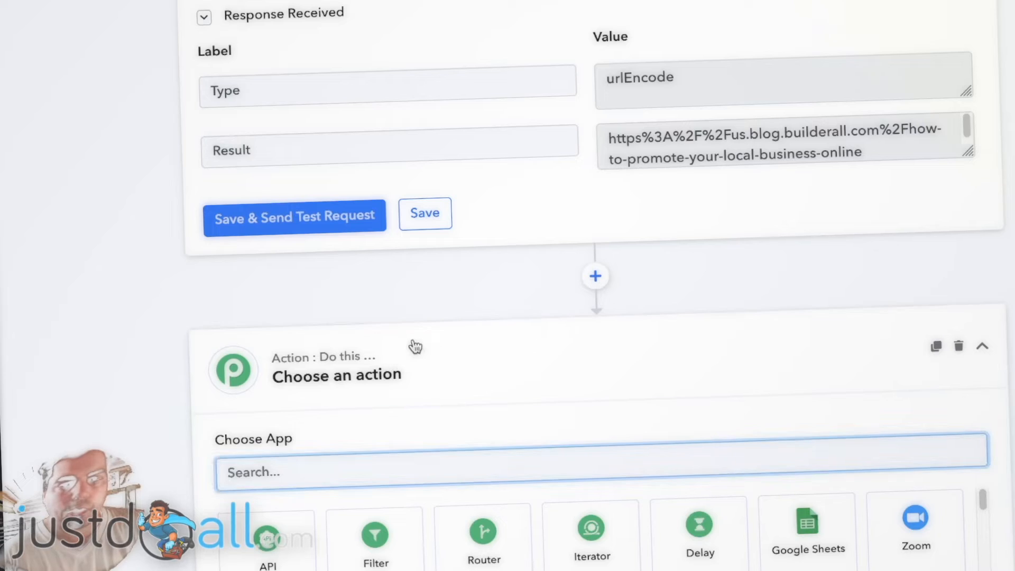
pyautogui.scroll(-1, 417, 340)
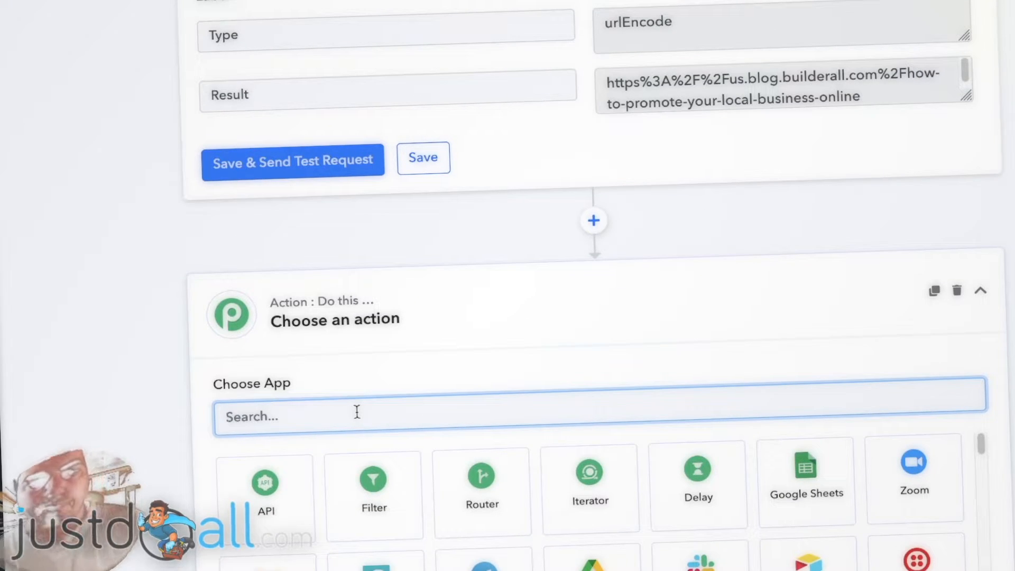
pyautogui.write('face')
pyautogui.scroll(-1, 200, 365)
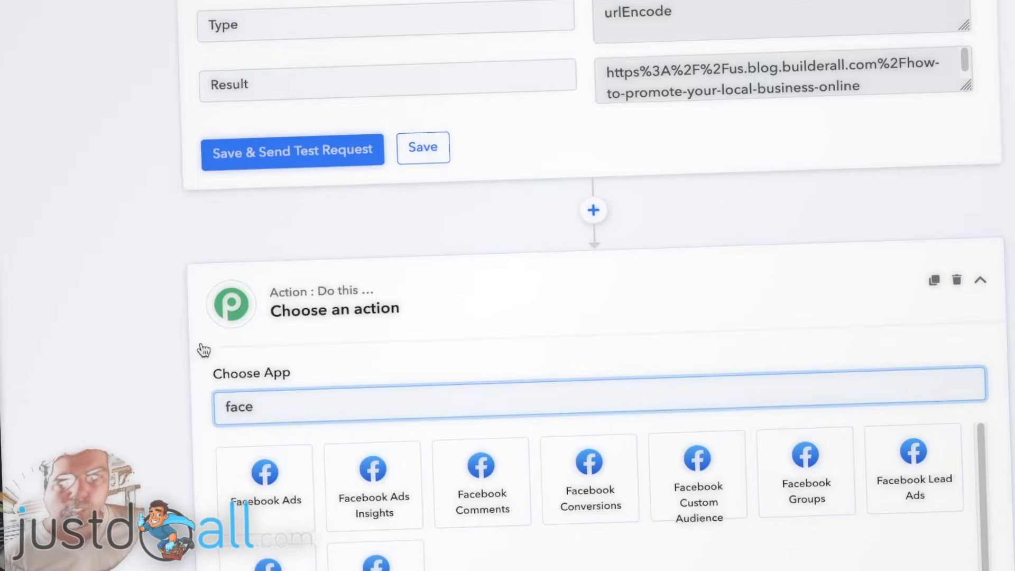
pyautogui.scroll(-2, 204, 350)
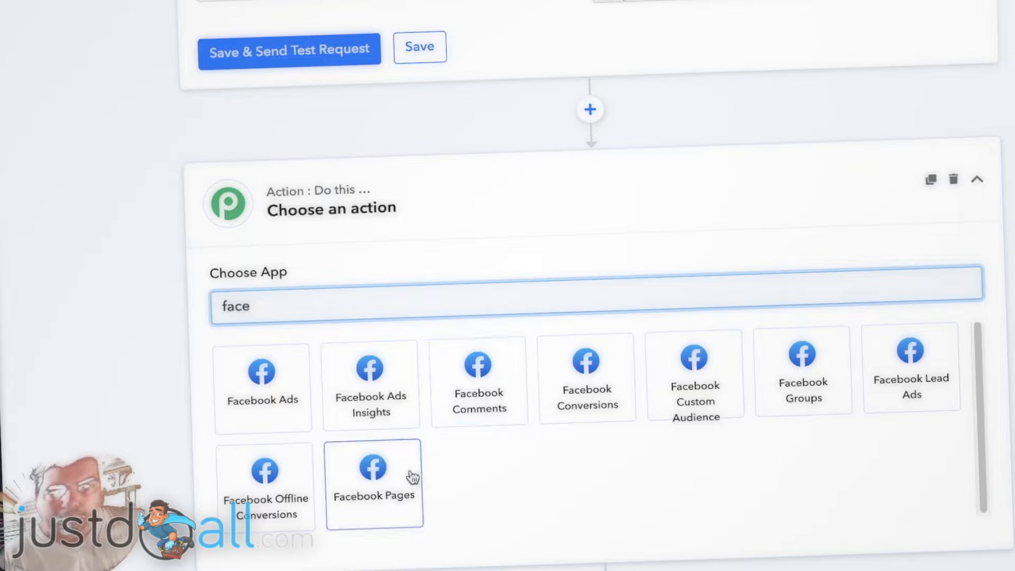
pyautogui.click(801, 367)
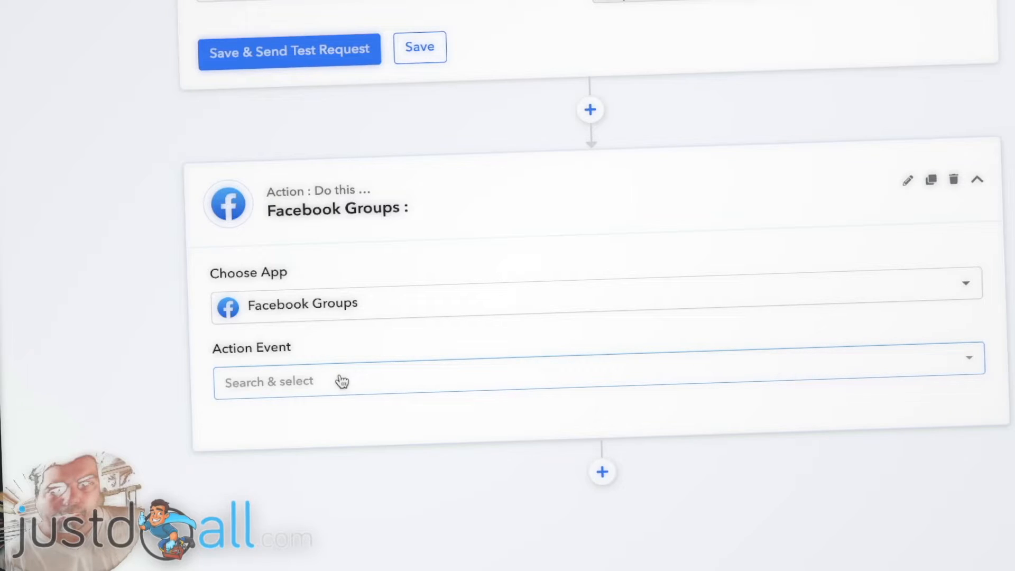
pyautogui.click(342, 381)
pyautogui.scroll(-2, 179, 334)
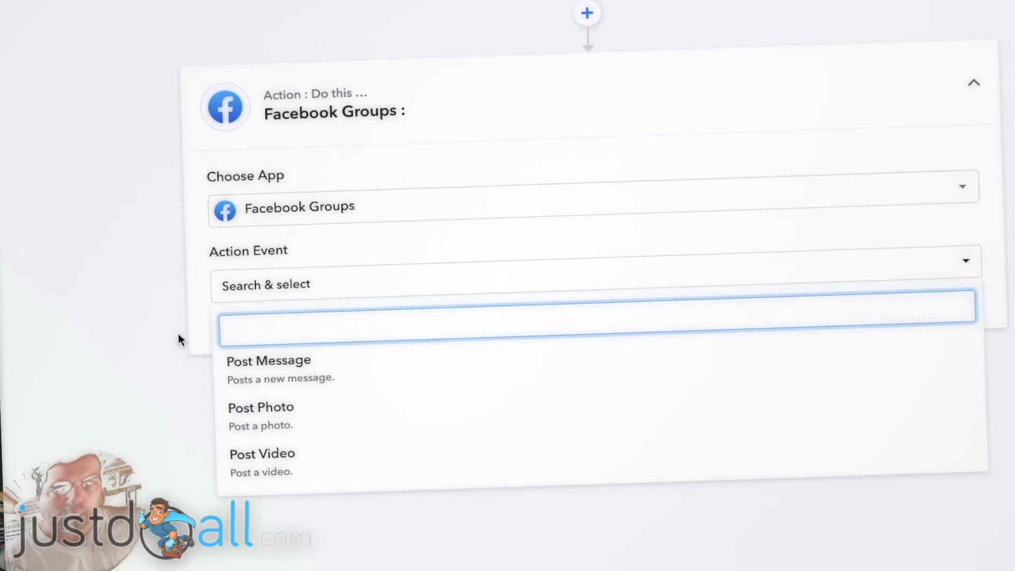
pyautogui.click(378, 377)
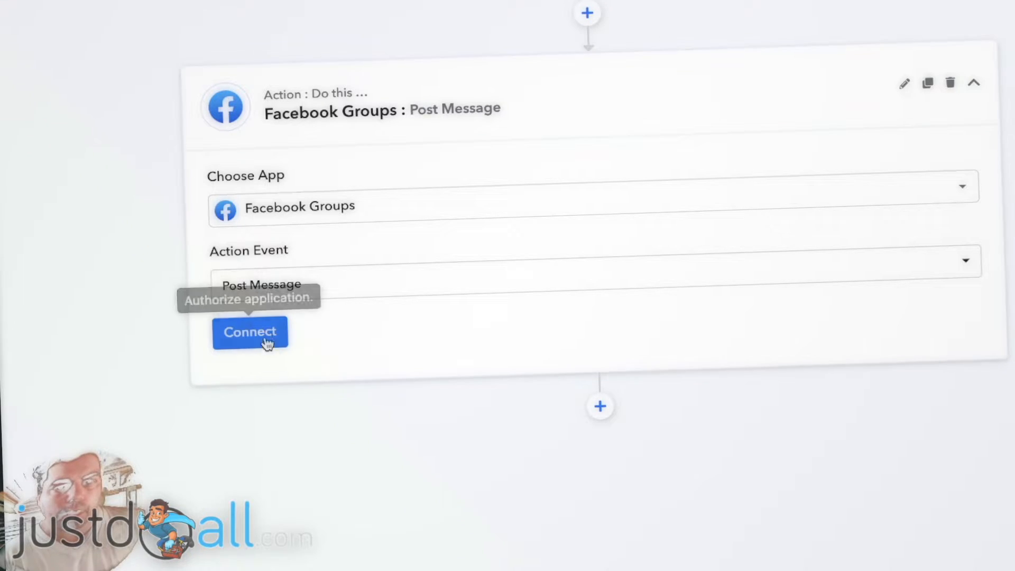
pyautogui.click(264, 335)
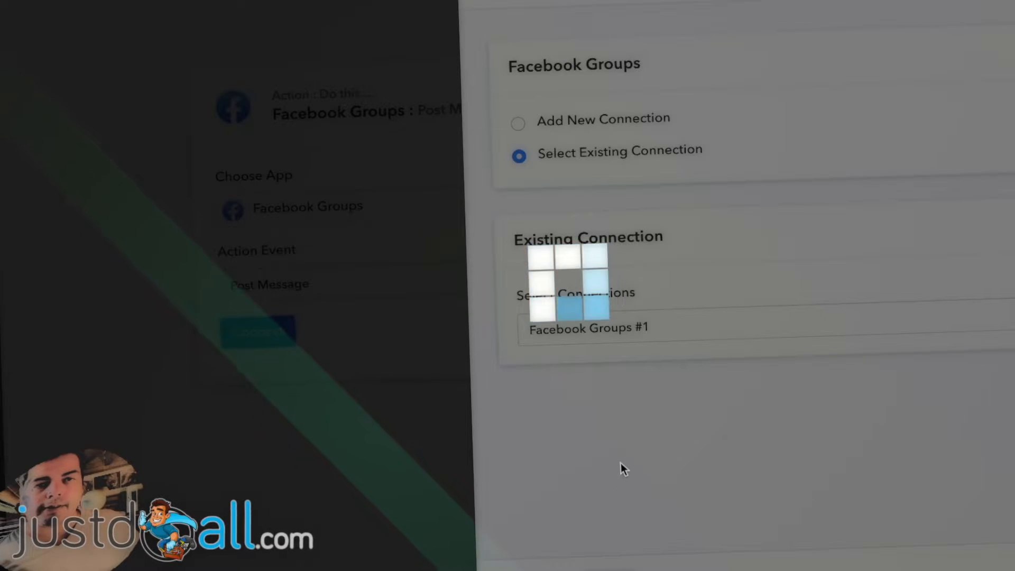
pyautogui.scroll(-3, 172, 232)
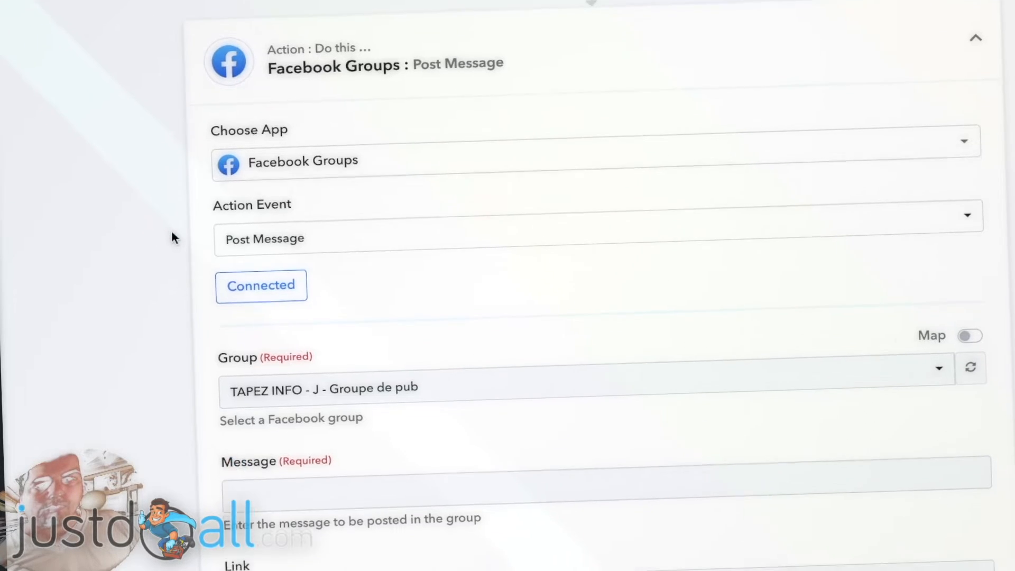
# - Choose Just Do All ( Builderall Affiliate ) as the target Facebook group
pyautogui.click(549, 278)
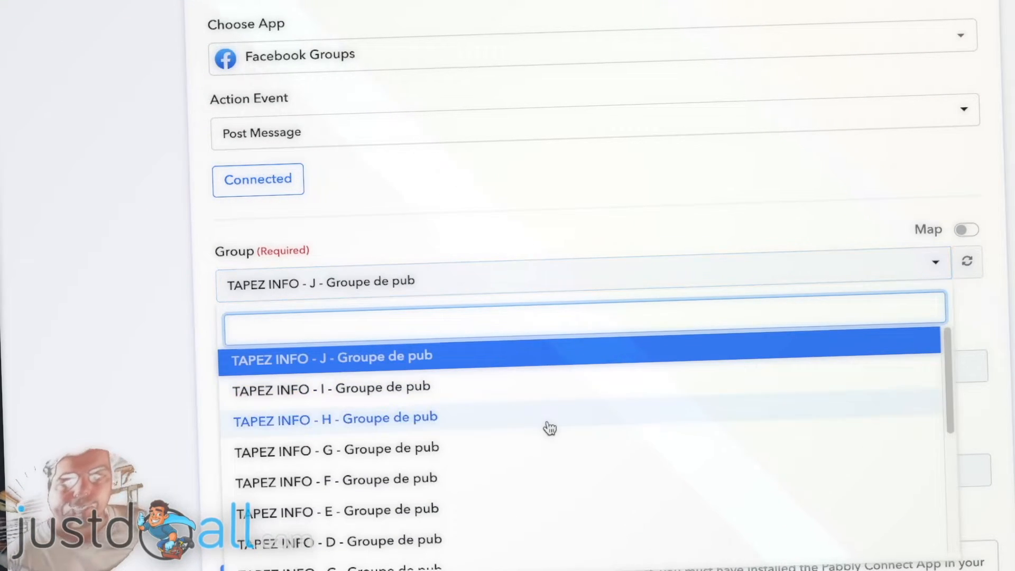
pyautogui.scroll(-2, 476, 415)
pyautogui.scroll(-5, 475, 416)
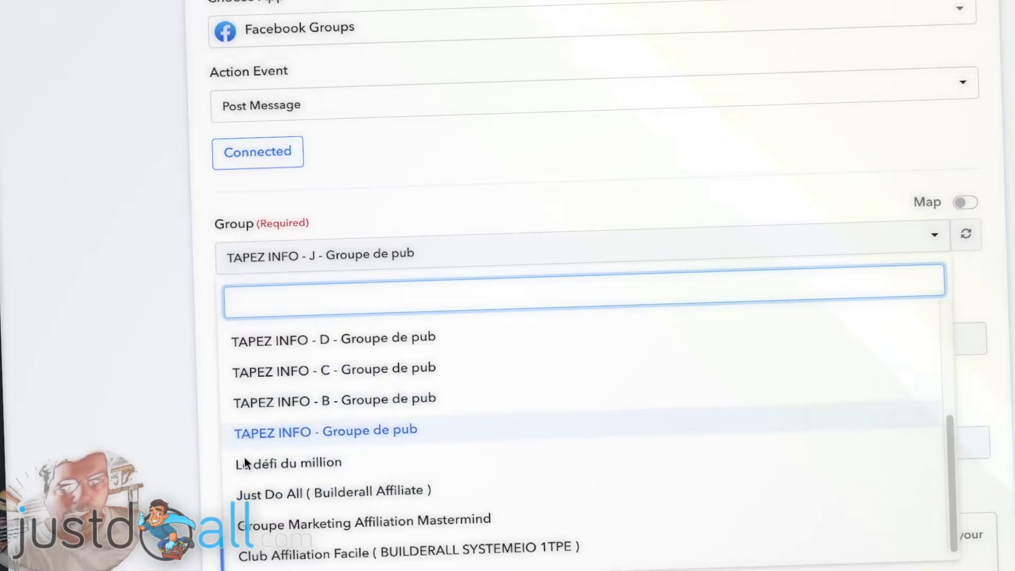
pyautogui.click(307, 496)
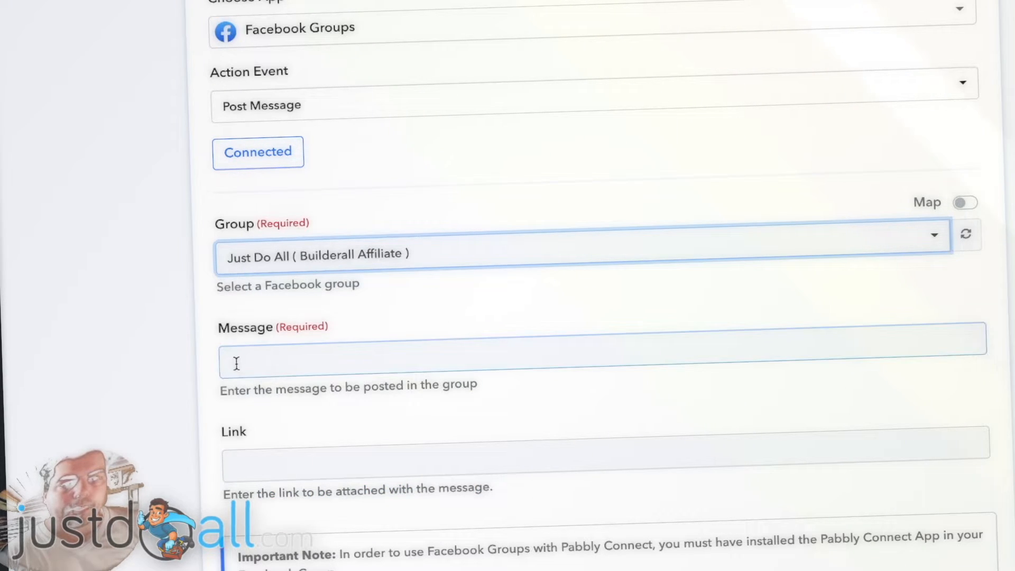
pyautogui.scroll(-2, 185, 340)
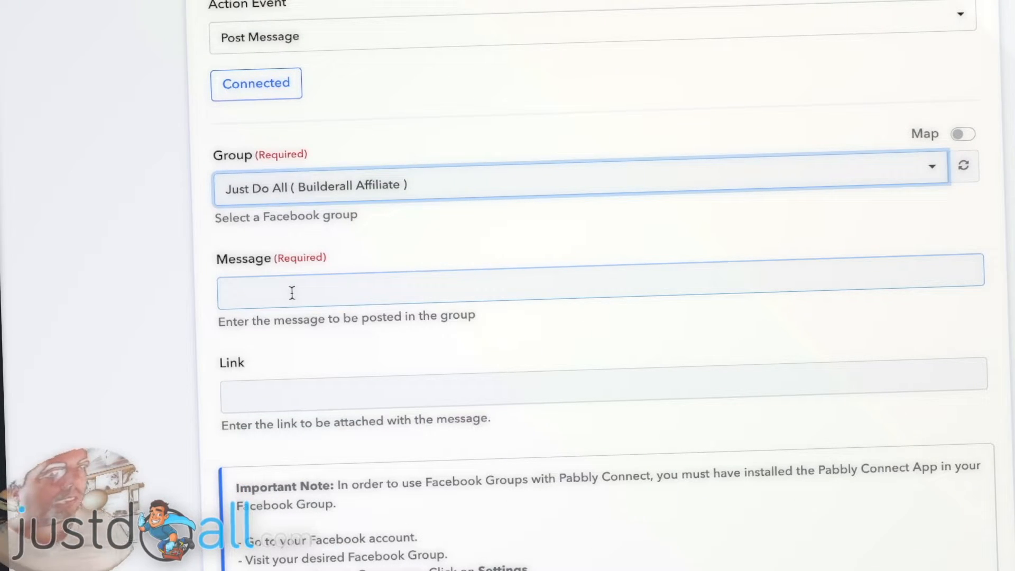
# - Paste the Builderall affiliate share link ending in ?p1=rd&p2= into the Link field
pyautogui.click(257, 396)
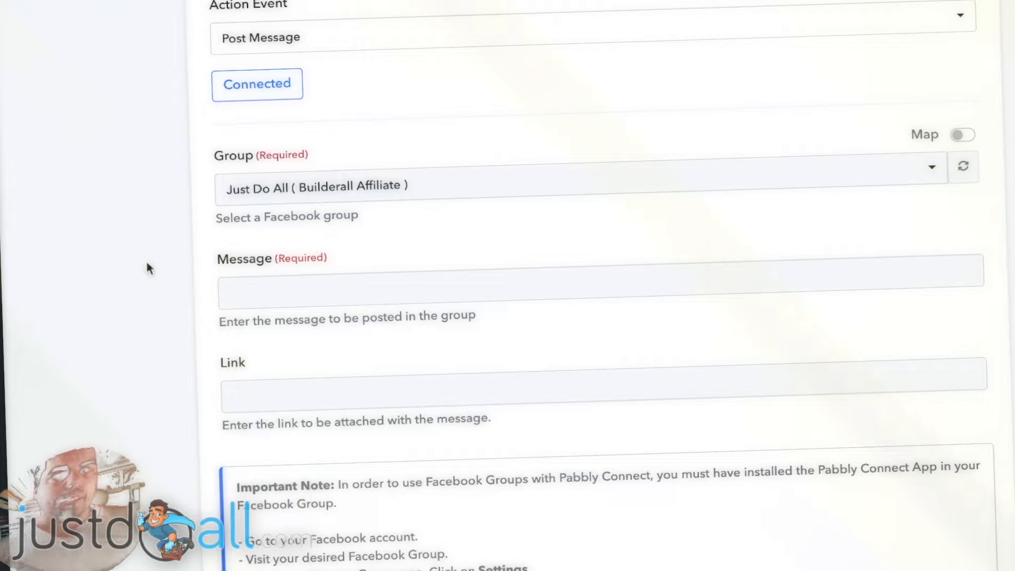
pyautogui.click(269, 393)
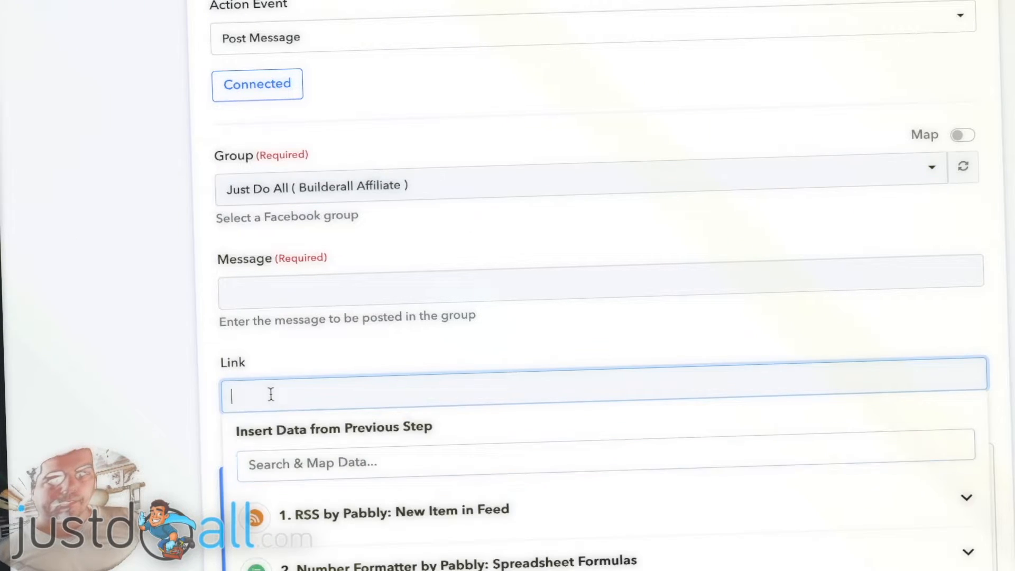
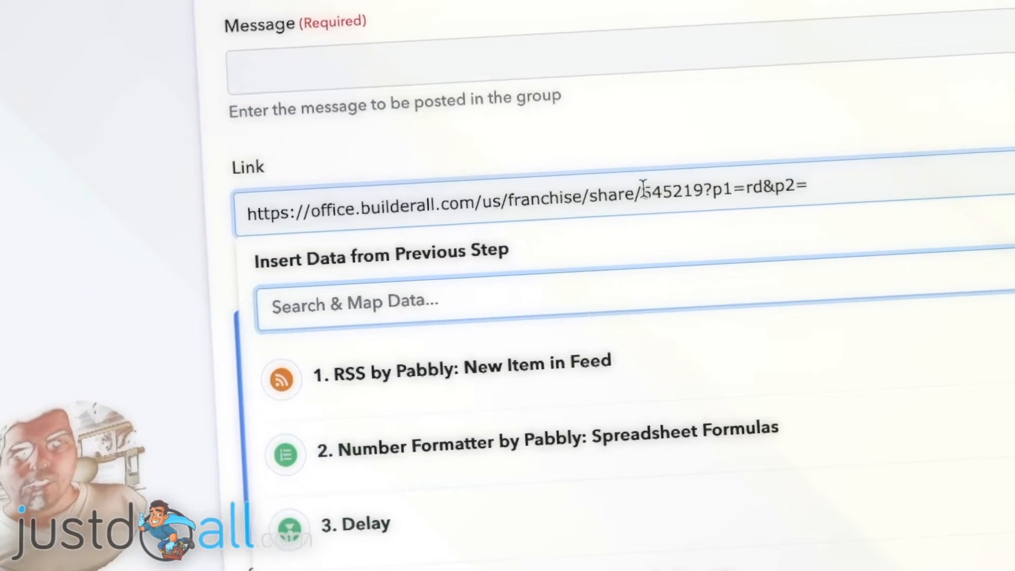
pyautogui.click(616, 222)
pyautogui.moveTo(656, 182); pyautogui.dragTo(720, 170)
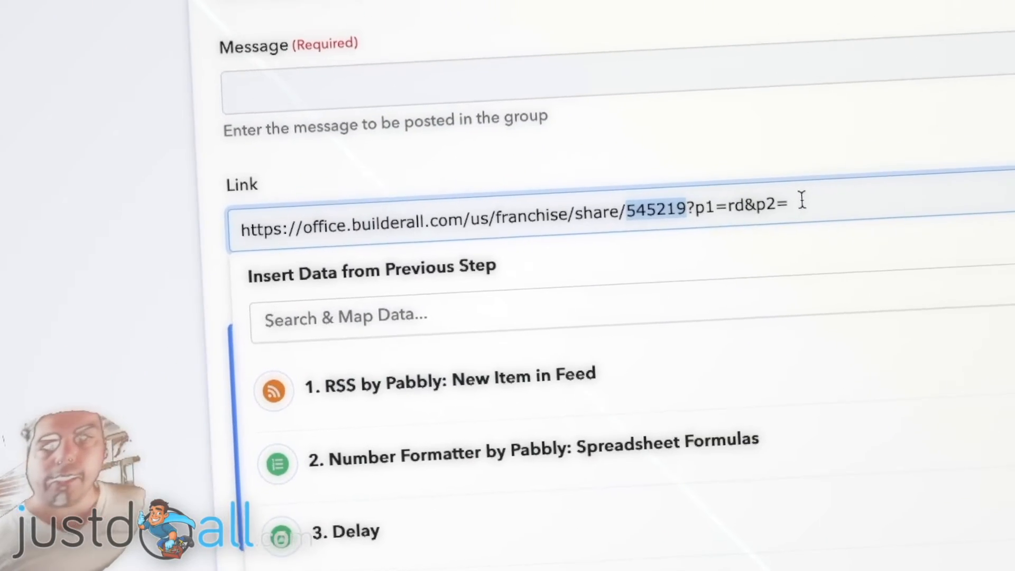
pyautogui.click(863, 145)
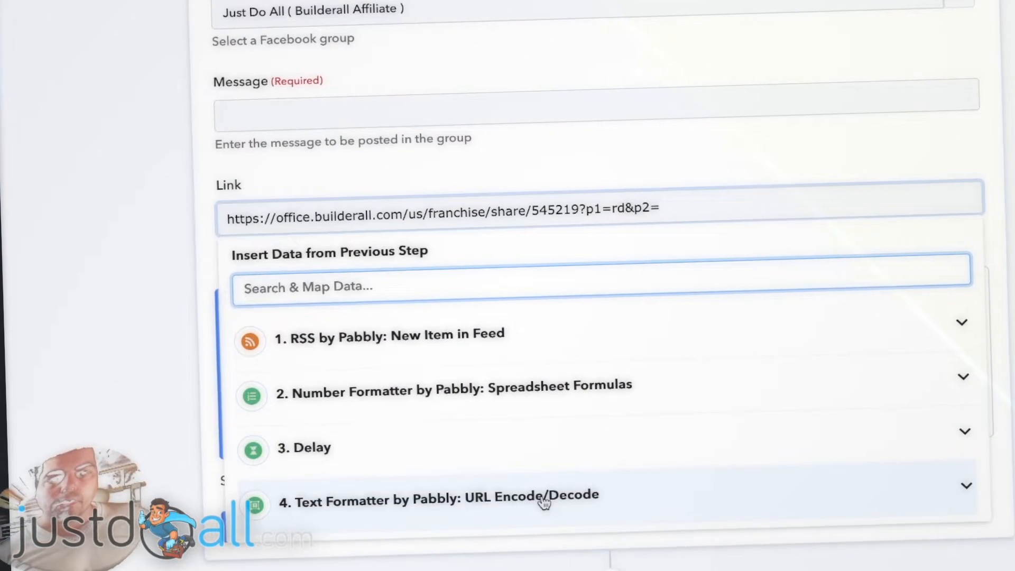
# - Append step 4's URL-encoded Result to the end of the Link field
pyautogui.click(543, 502)
pyautogui.scroll(-2, 446, 491)
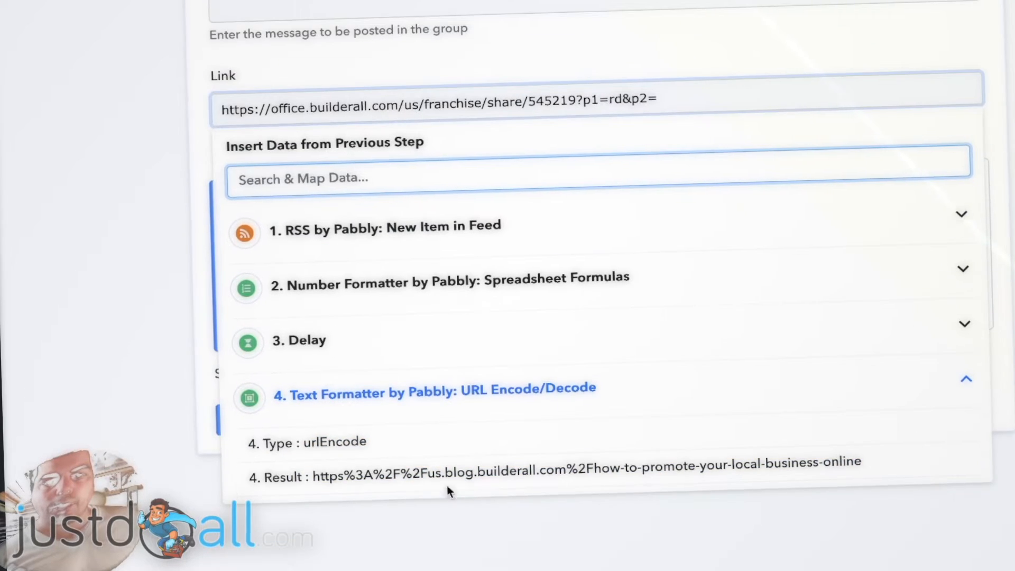
pyautogui.click(627, 480)
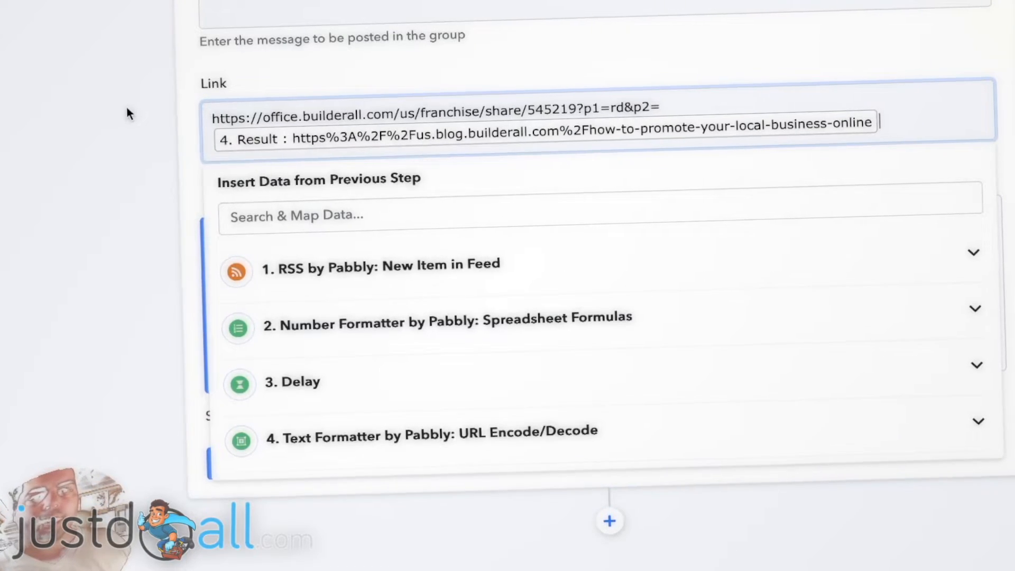
pyautogui.click(154, 104)
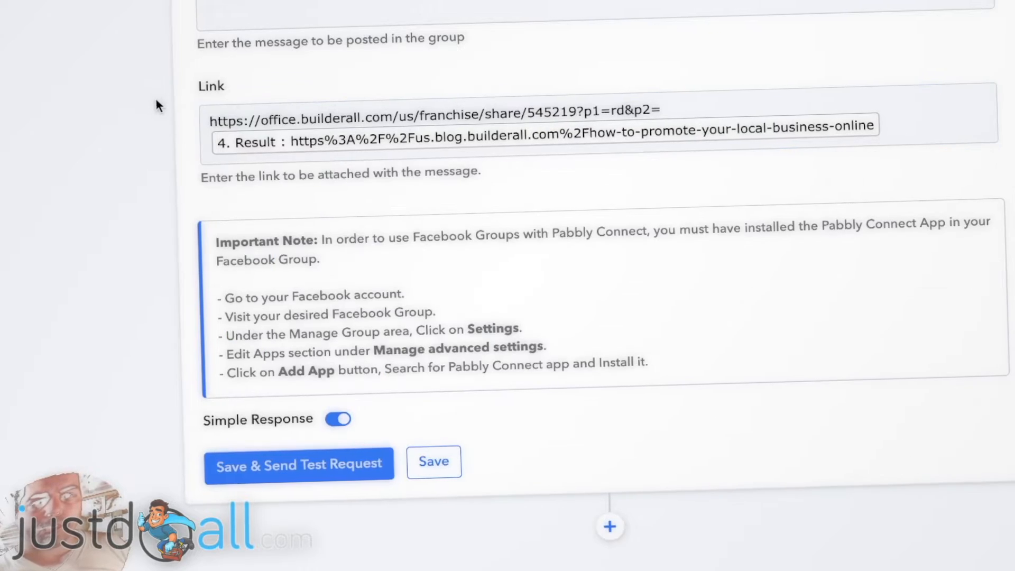
pyautogui.scroll(1, 258, 75)
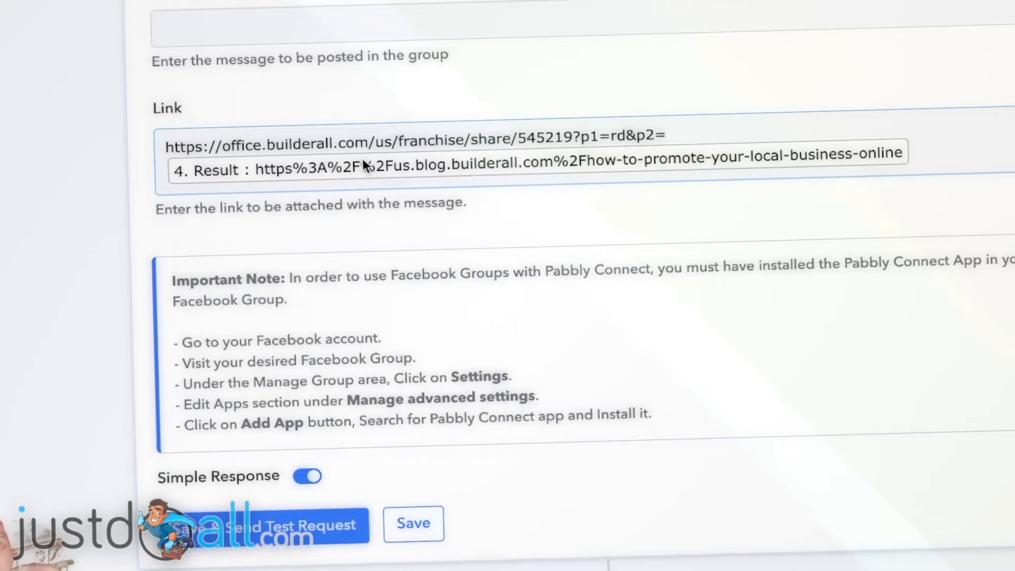
pyautogui.click(121, 93)
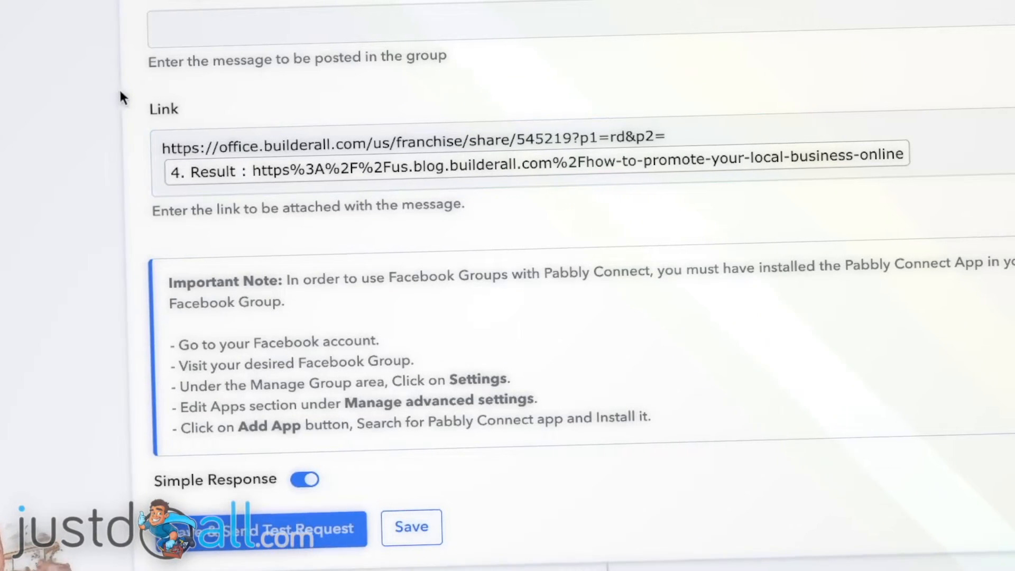
pyautogui.click(169, 157)
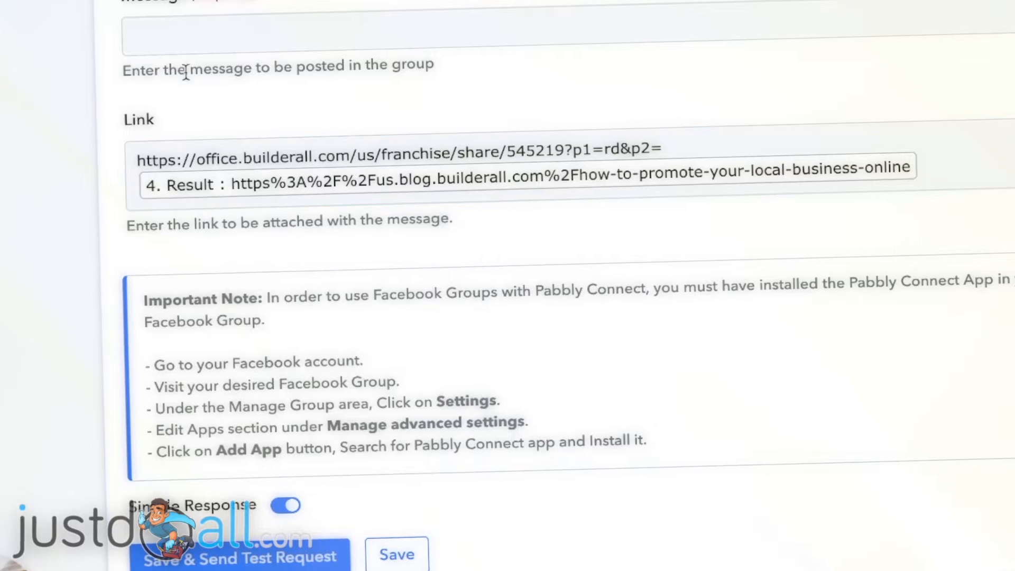
pyautogui.click(180, 31)
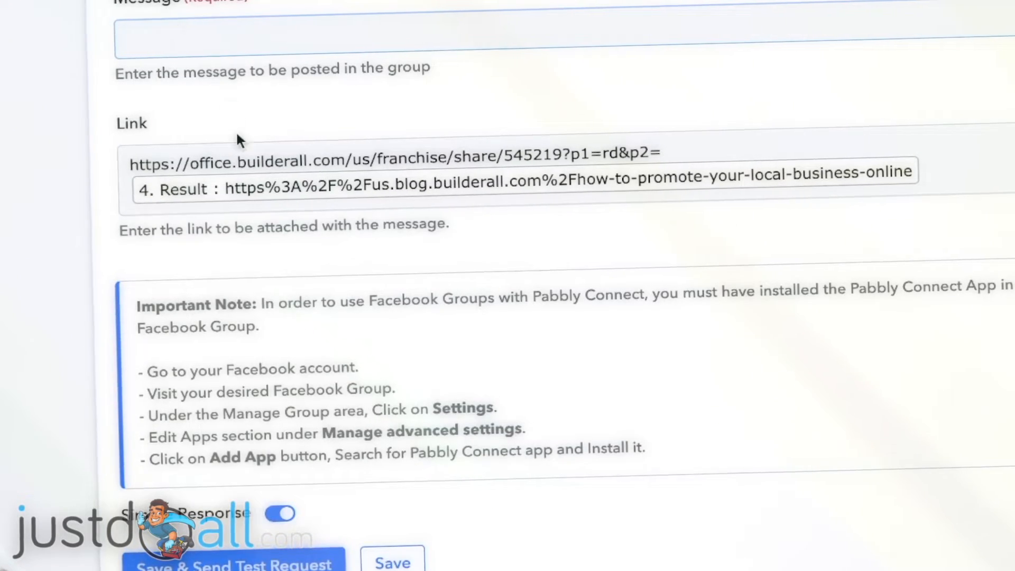
pyautogui.click(229, 154)
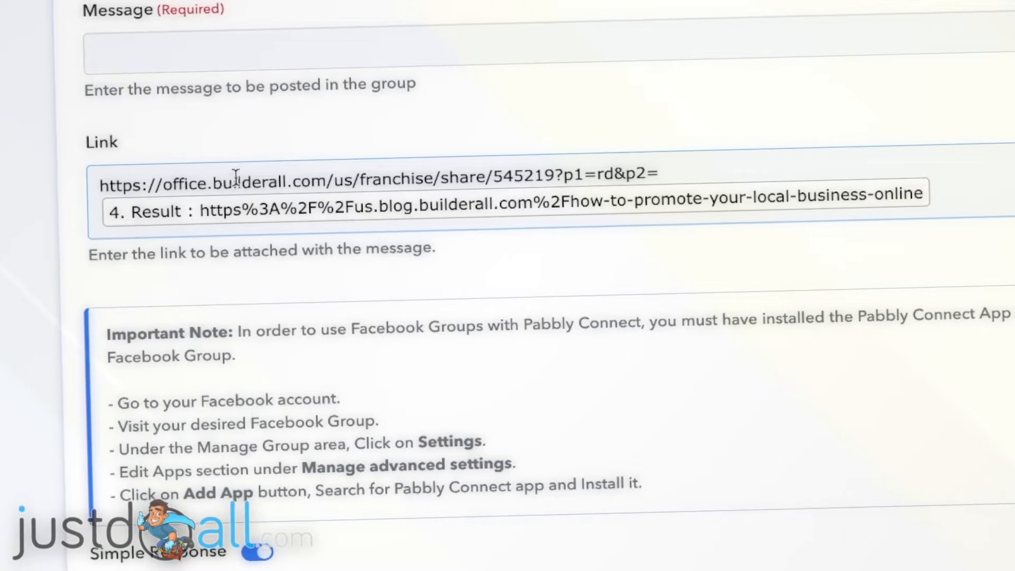
pyautogui.click(23, 147)
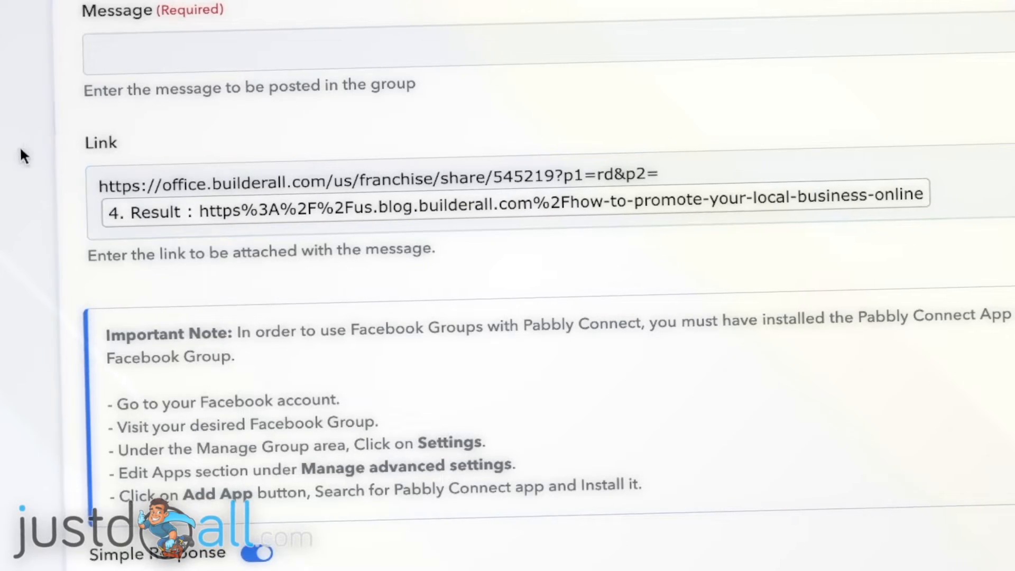
# - Write the message "Hello, here's the newest article on Builderall's blog, enjoy:" followed by step 1's Title in quotes and a "..." line
pyautogui.click(119, 55)
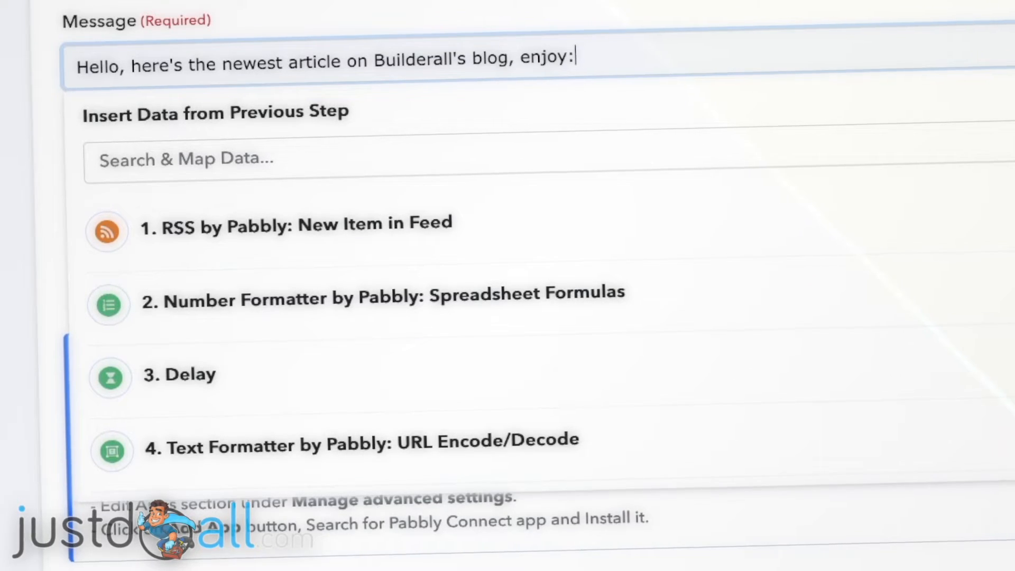
pyautogui.press('Return')
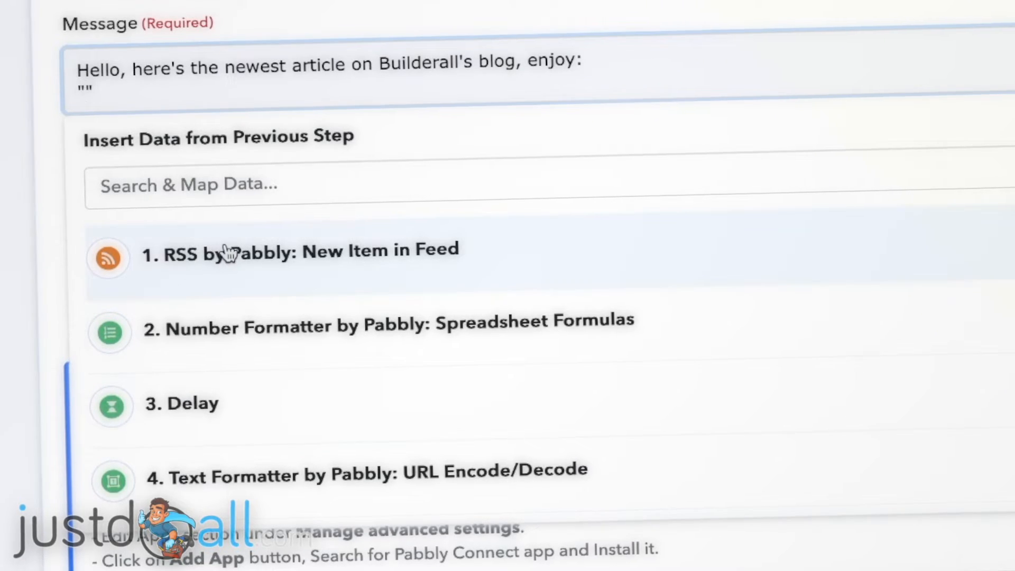
pyautogui.click(258, 265)
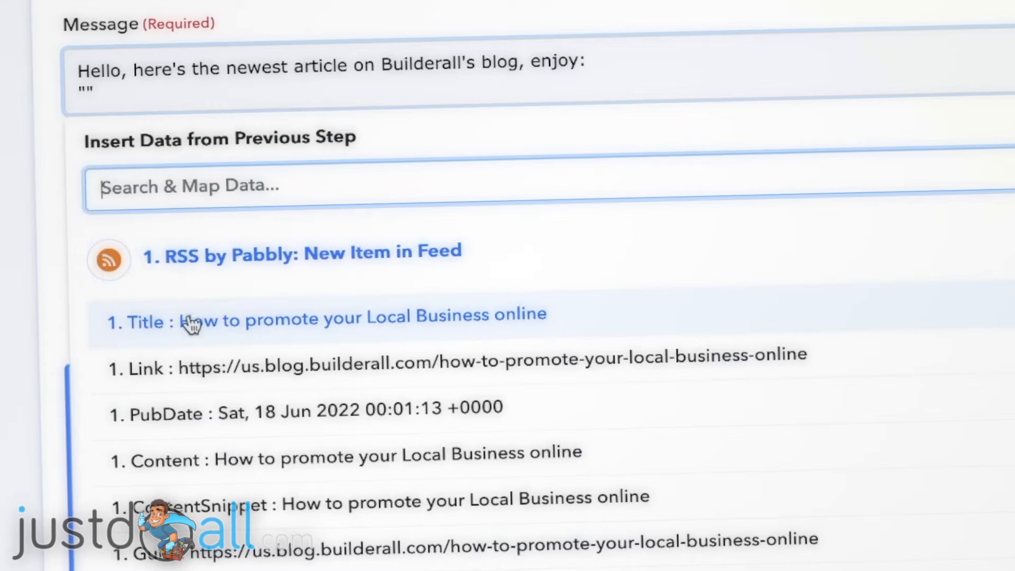
pyautogui.click(289, 328)
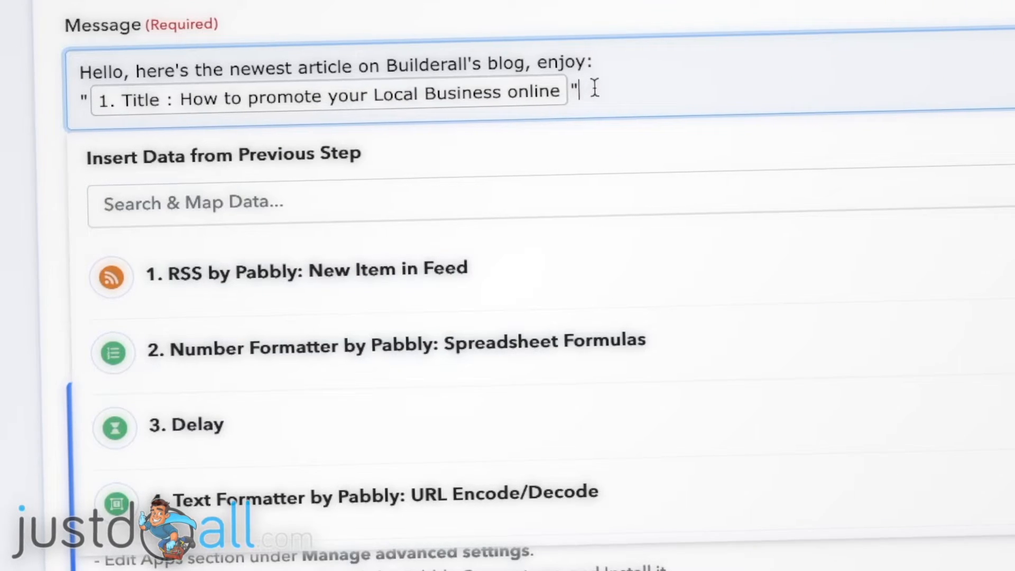
pyautogui.press('Return')
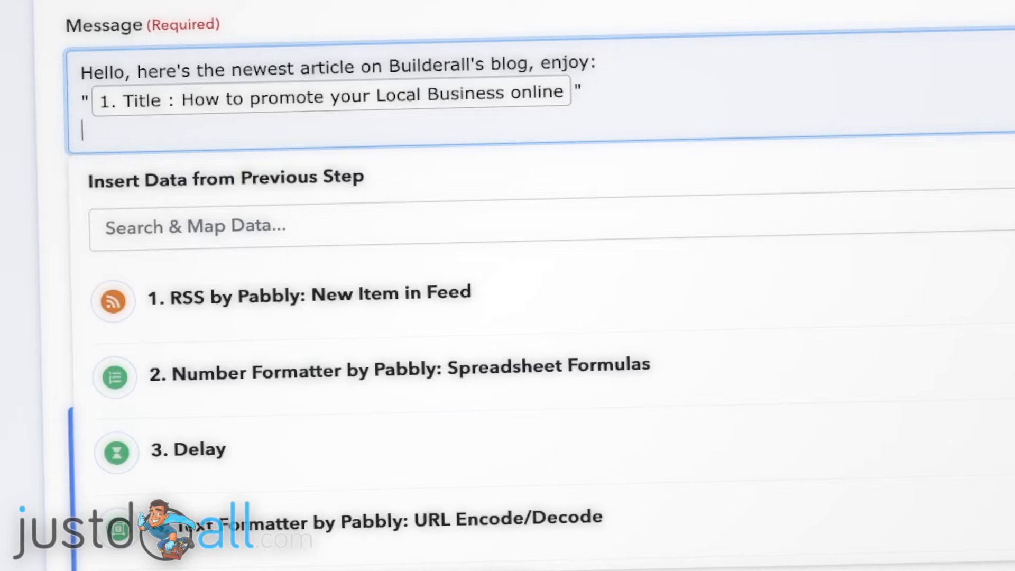
pyautogui.press('Return')
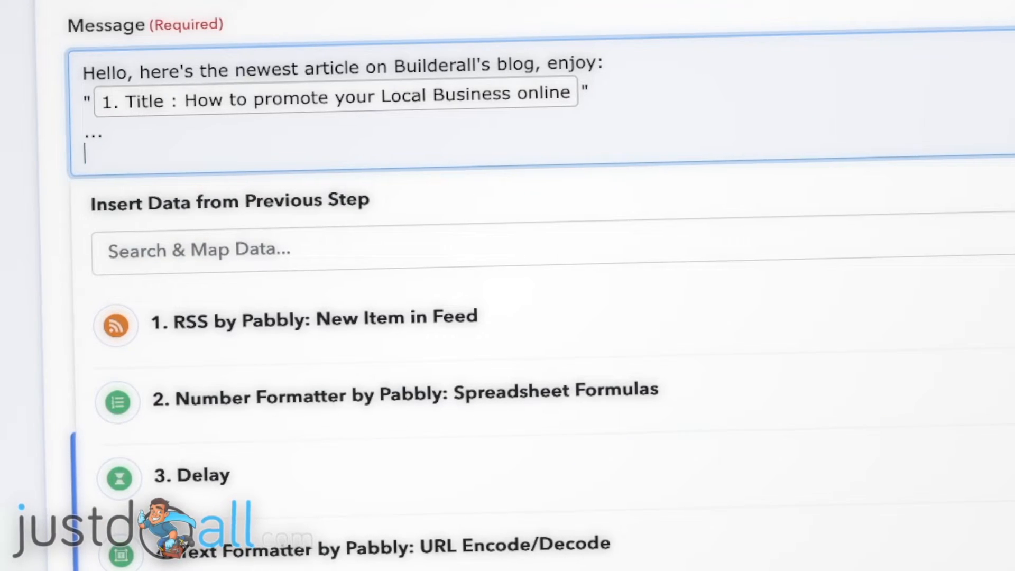
pyautogui.write('you')
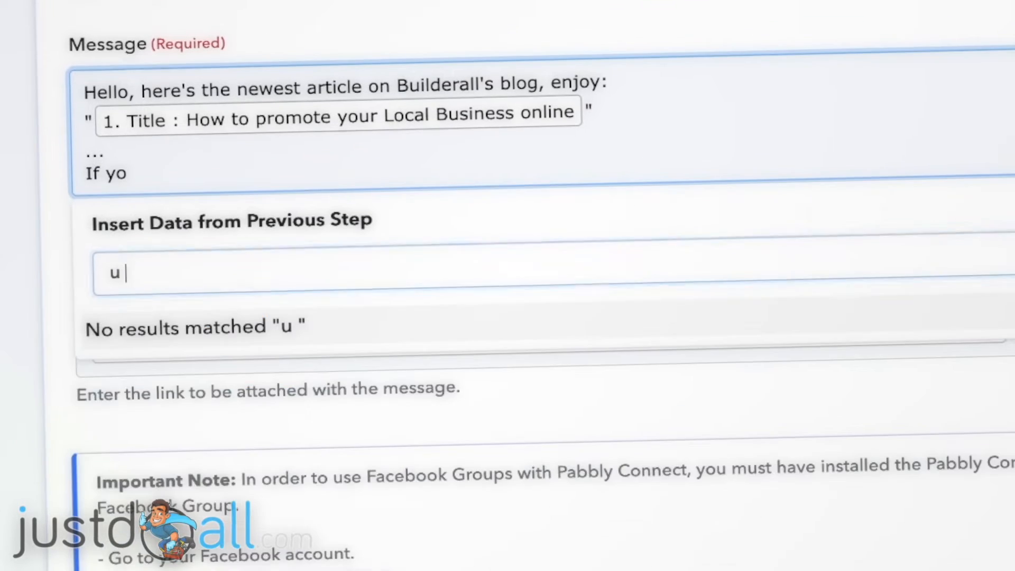
pyautogui.press('BackSpace')
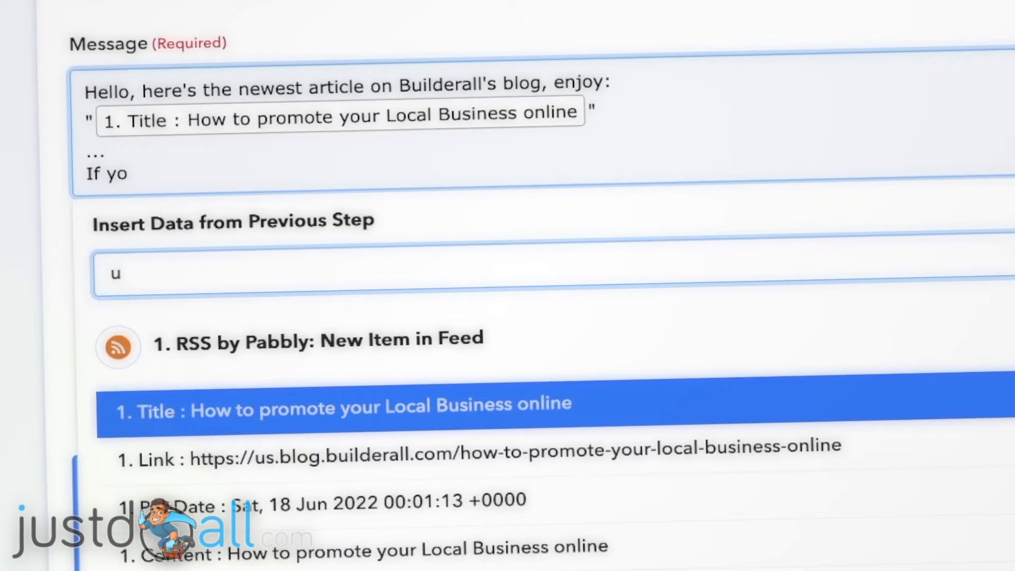
pyautogui.click(168, 175)
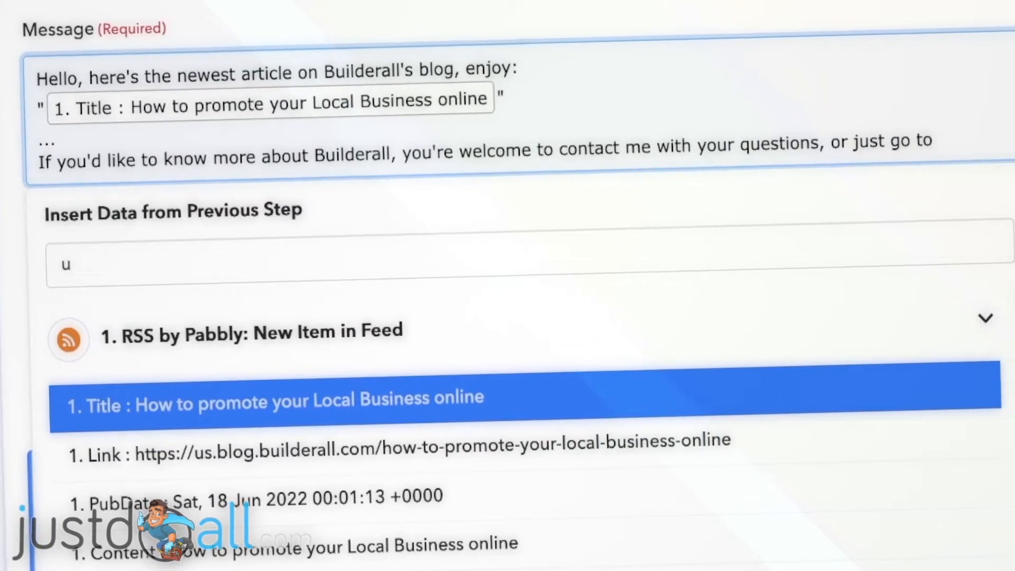
pyautogui.write('https://')
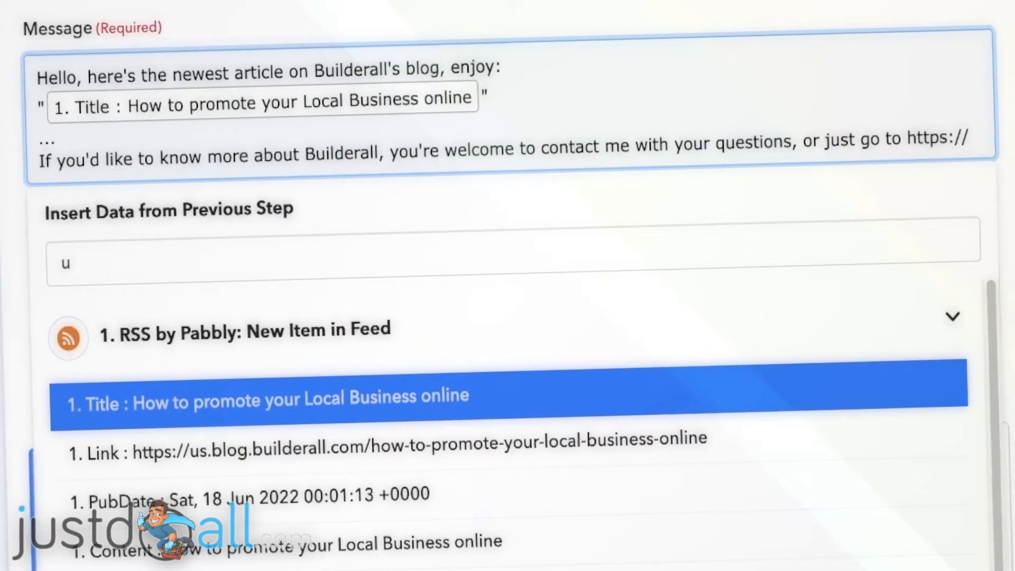
pyautogui.write('JustDoAll')
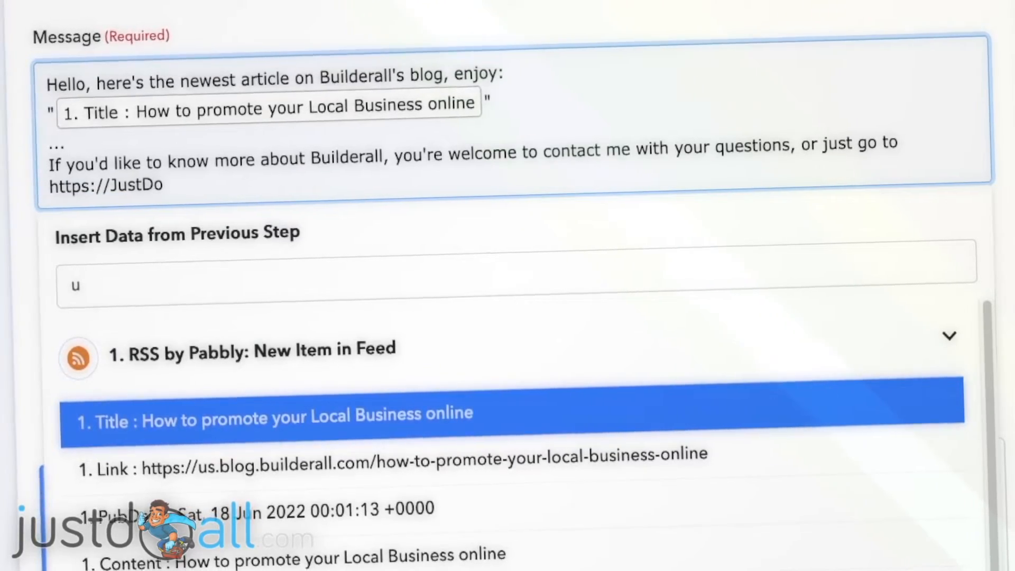
pyautogui.write('.com')
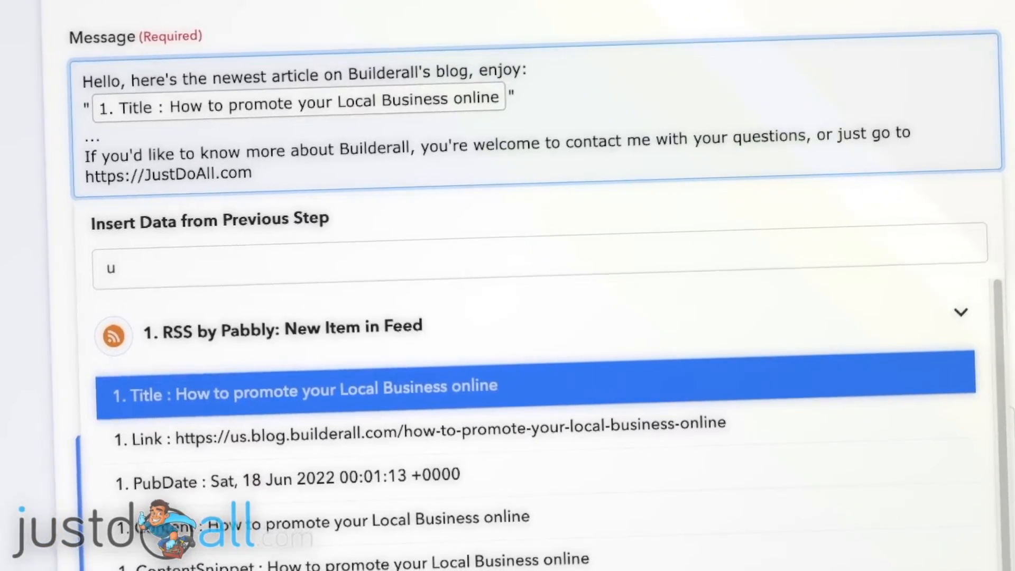
pyautogui.write(' and expe')
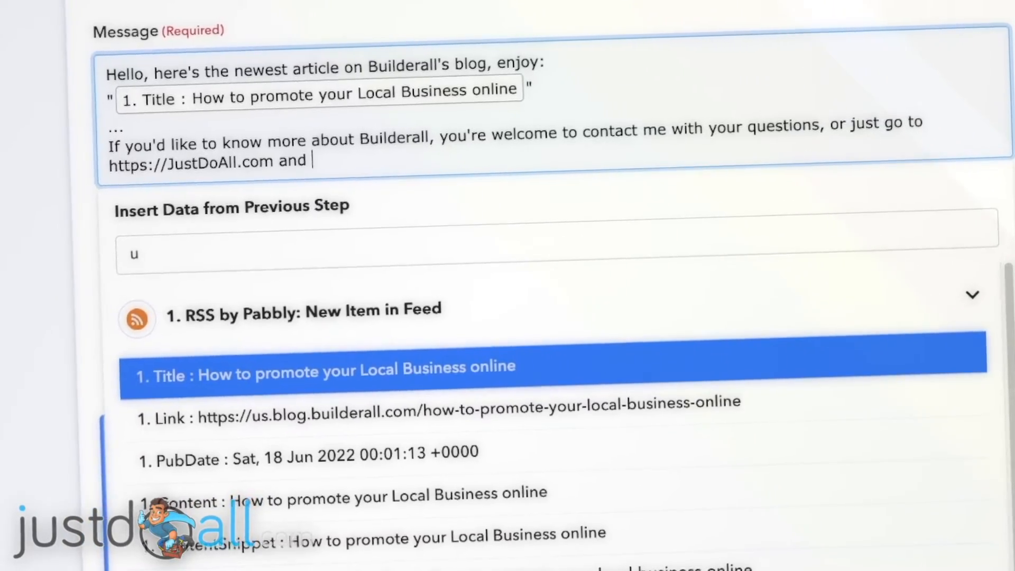
pyautogui.write('rience it for yourse')
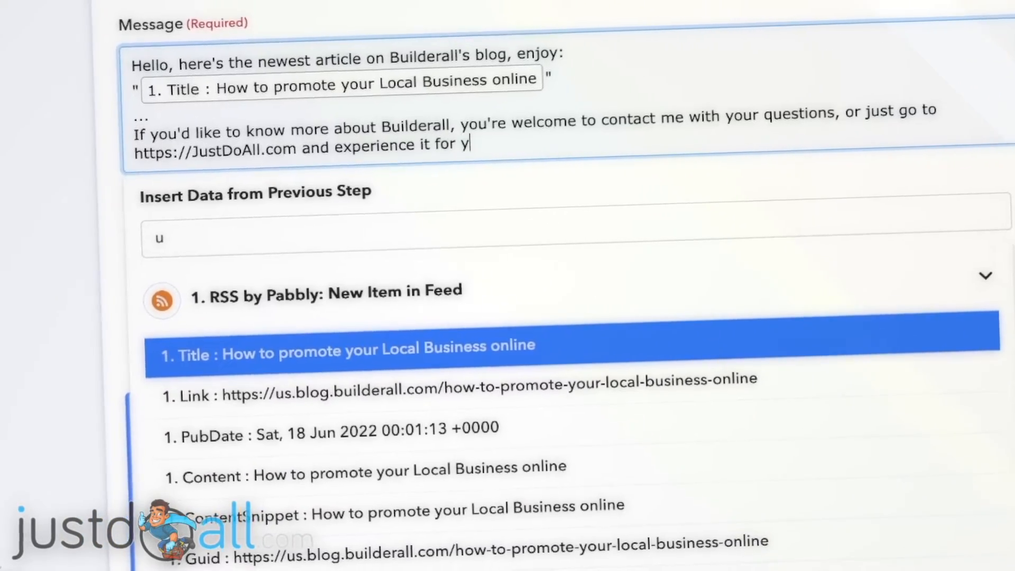
pyautogui.write('lf!')
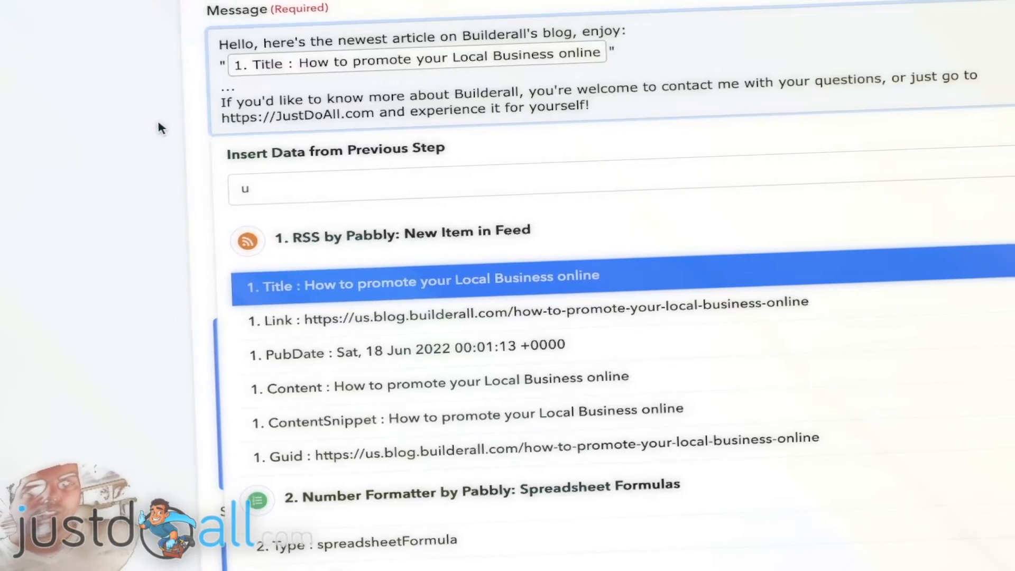
pyautogui.click(162, 122)
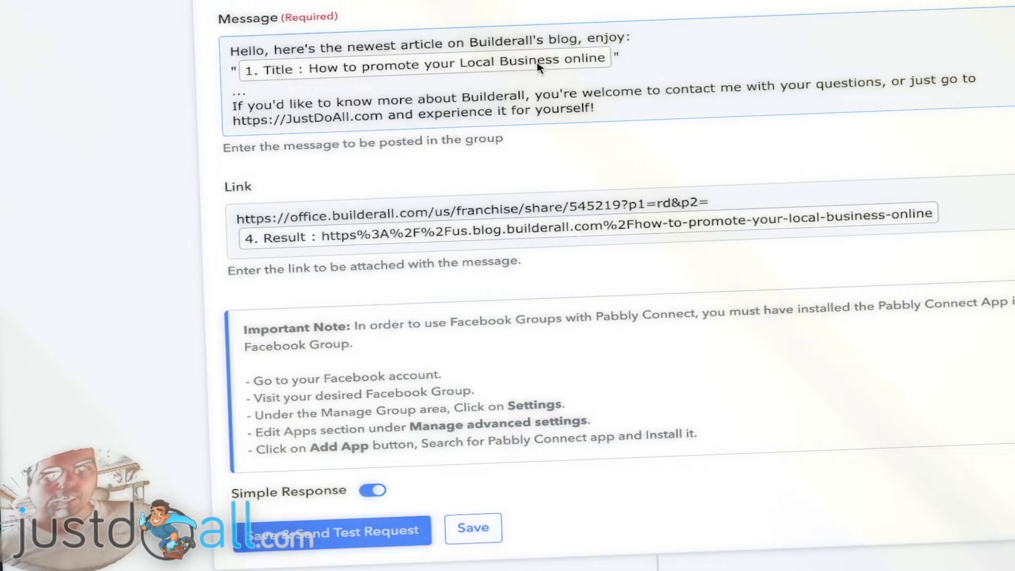
# - Save the Facebook Groups action and send a test request
pyautogui.click(332, 219)
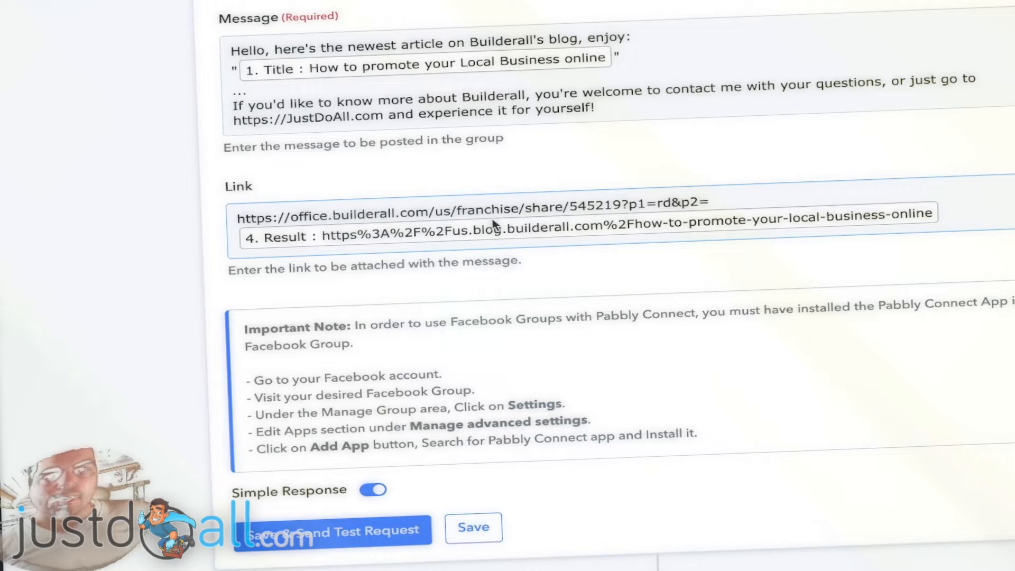
pyautogui.click(175, 208)
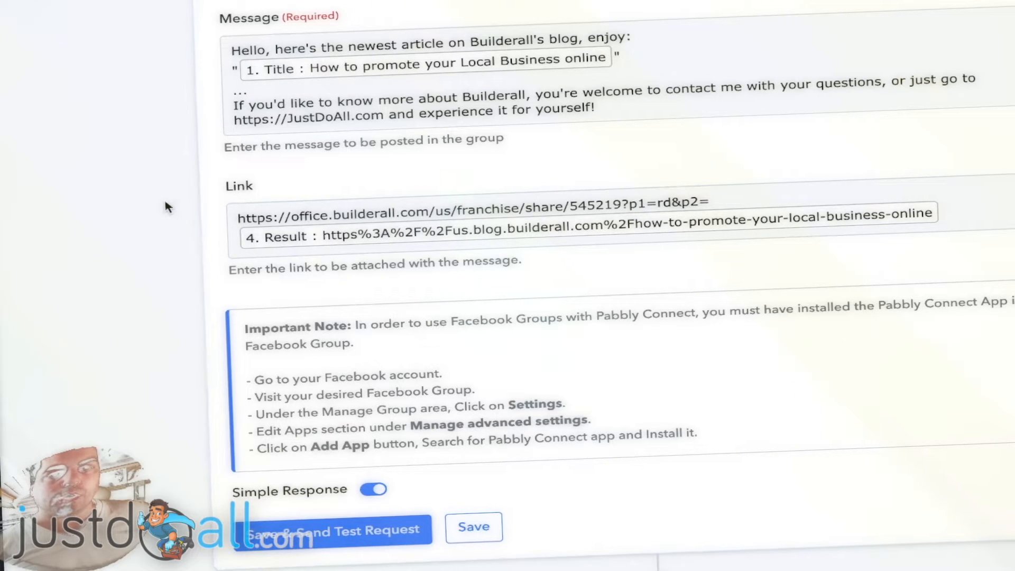
pyautogui.scroll(2, 170, 186)
pyautogui.scroll(-4, 173, 185)
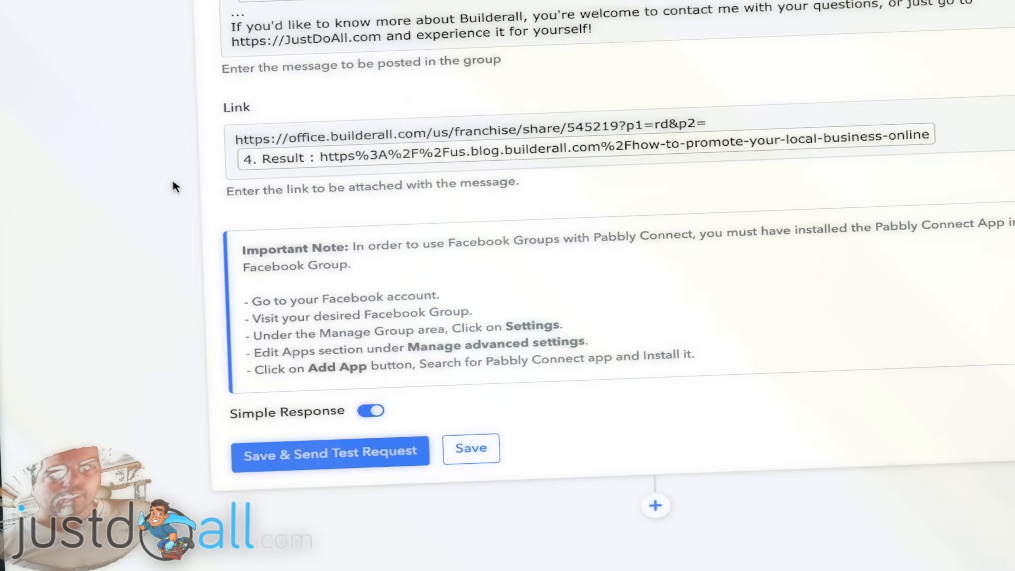
pyautogui.click(326, 432)
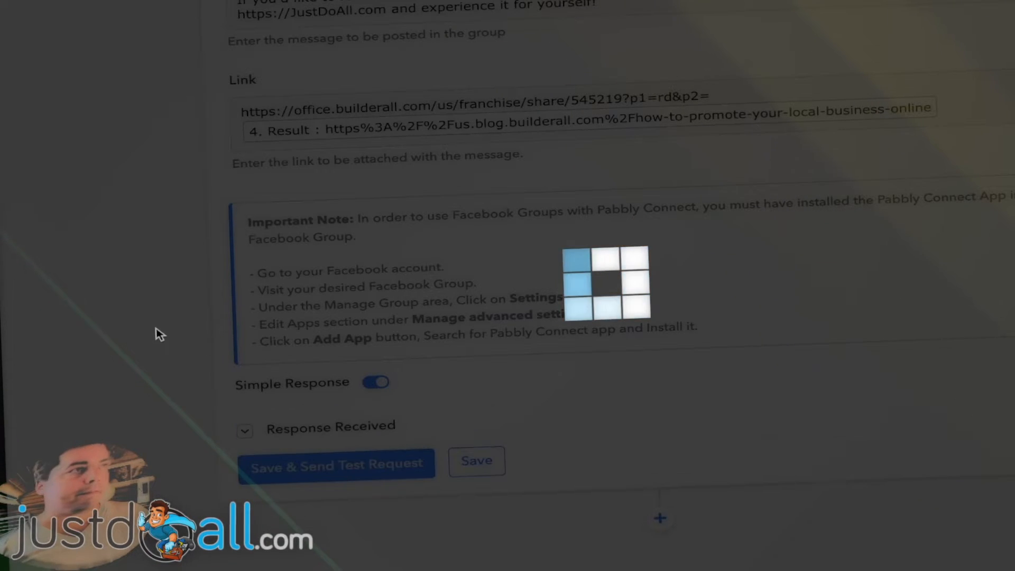
# - Examine the test post in the Just Do All ( Builderall Affiliate ) Facebook group
pyautogui.scroll(-3, 158, 334)
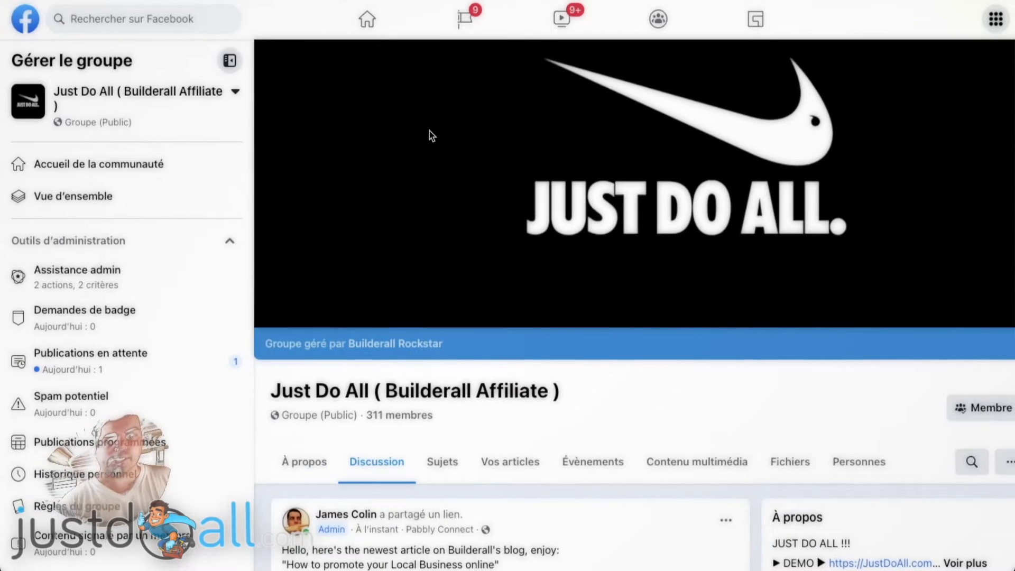
pyautogui.scroll(-3, 407, 132)
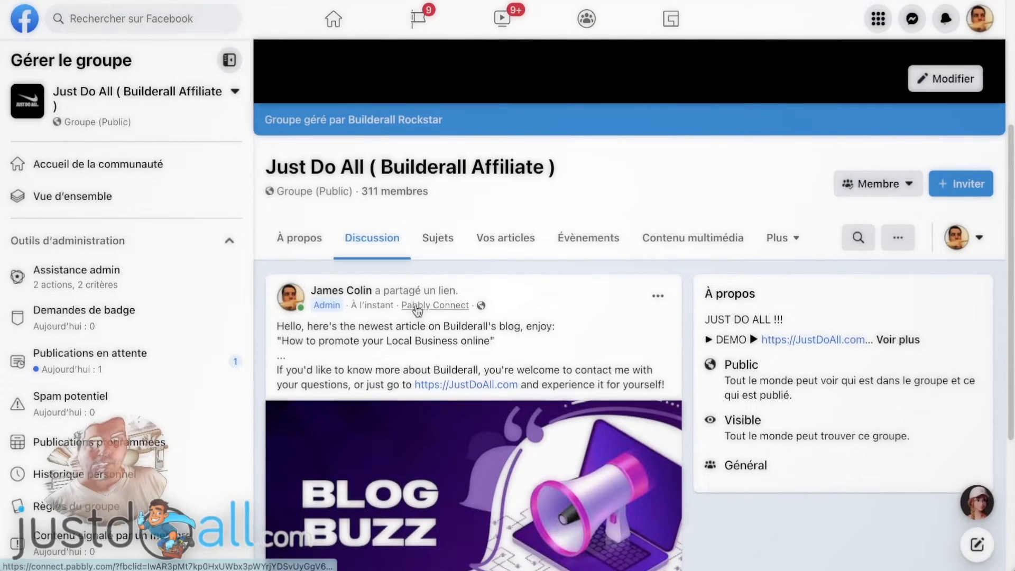
pyautogui.scroll(-1, 569, 285)
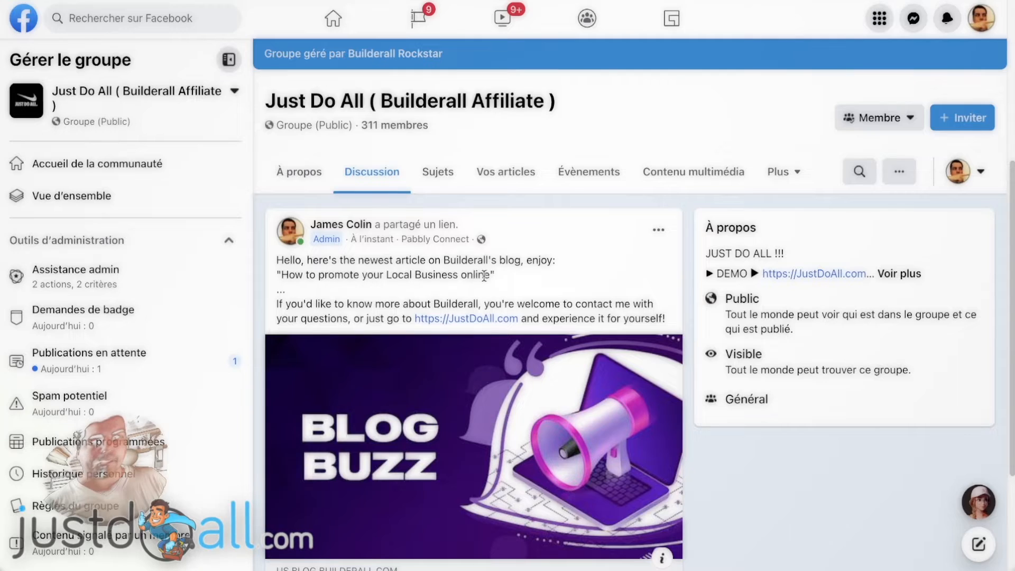
pyautogui.scroll(-3, 543, 261)
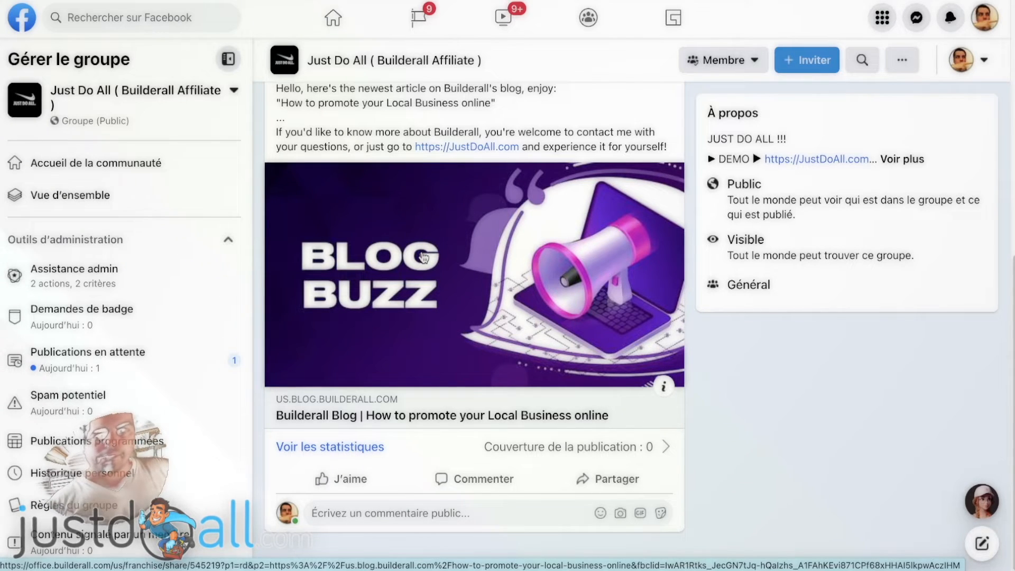
pyautogui.scroll(1, 413, 231)
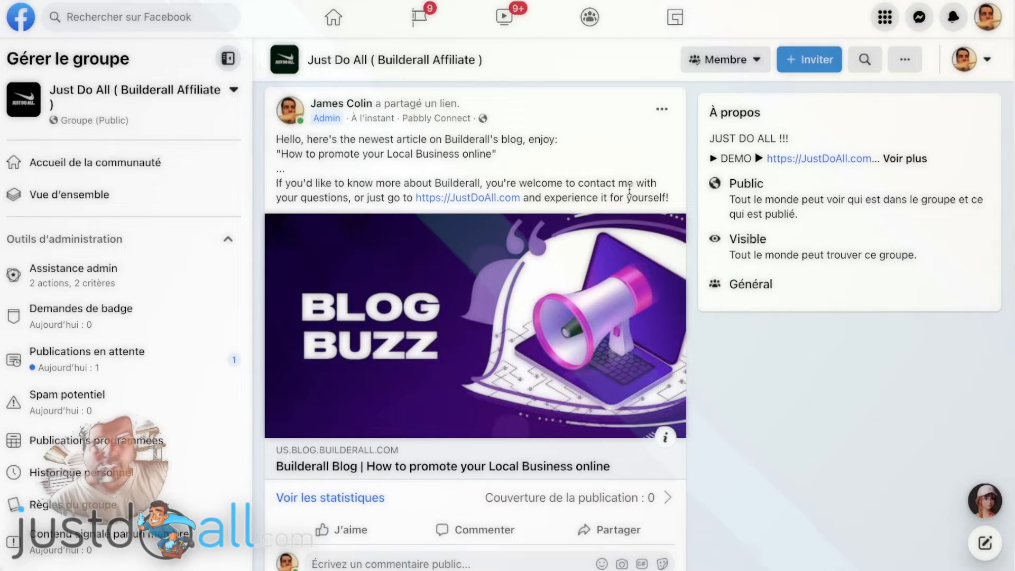
pyautogui.scroll(-1, 570, 174)
# - Read through the linked Builderall blog article opened from the post
pyautogui.scroll(-1, 569, 174)
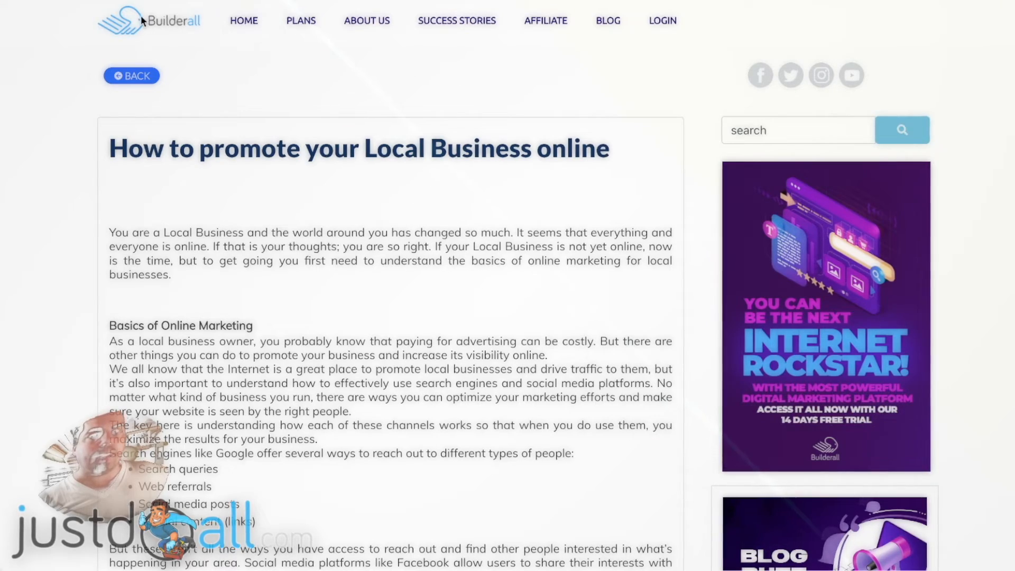
pyautogui.scroll(-6, 403, 172)
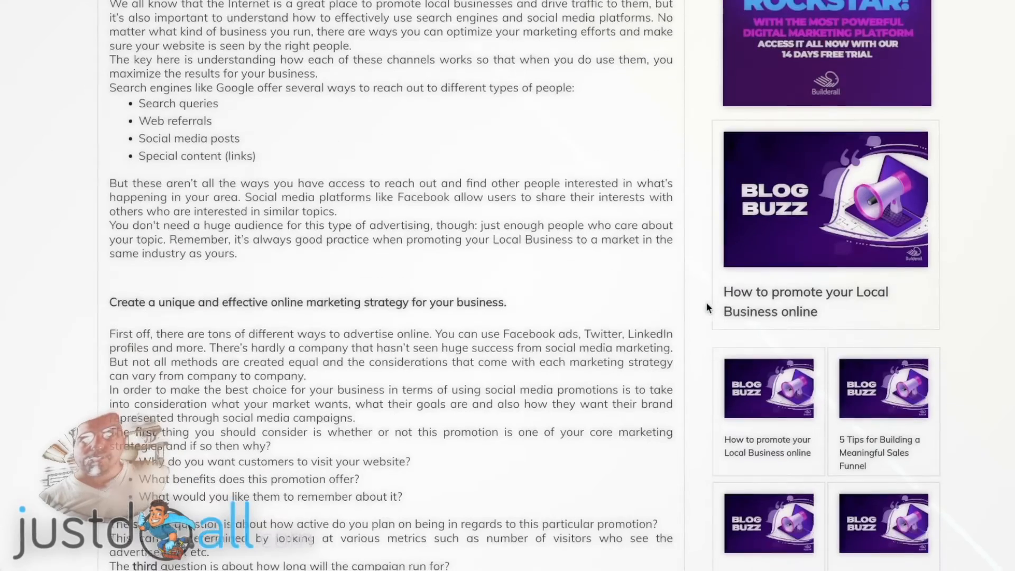
pyautogui.scroll(-15, 713, 219)
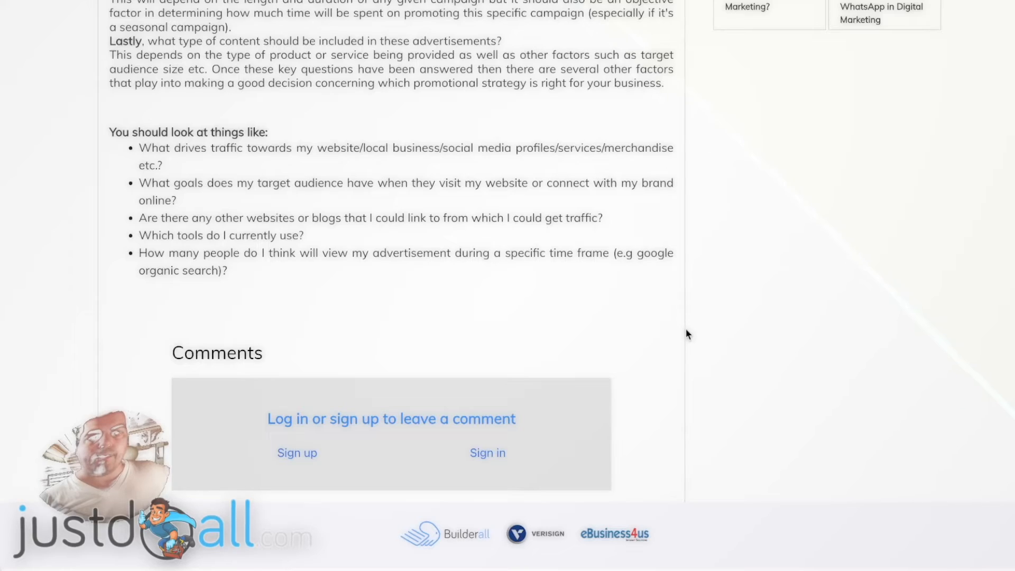
pyautogui.scroll(2, 694, 317)
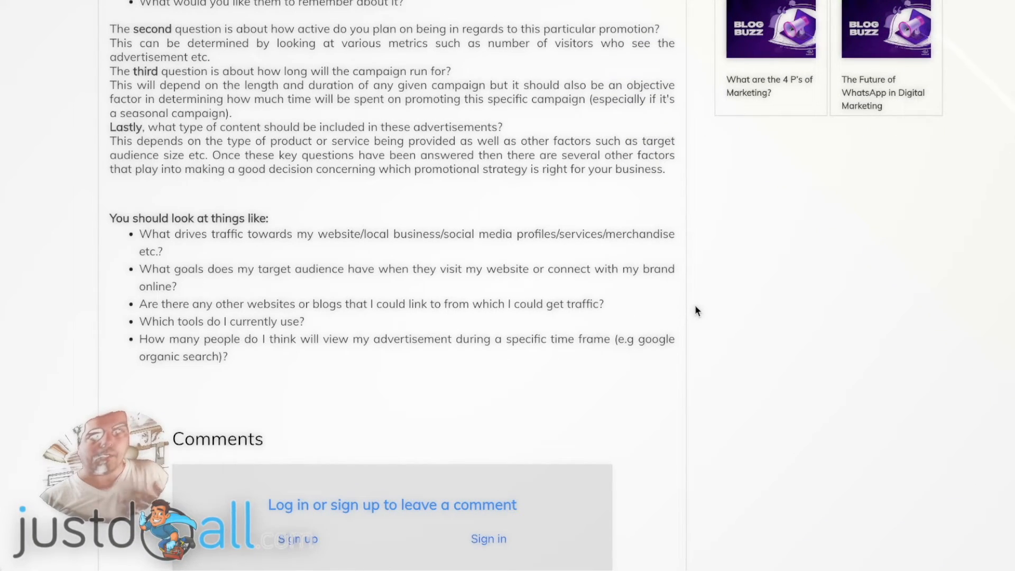
pyautogui.scroll(15, 694, 311)
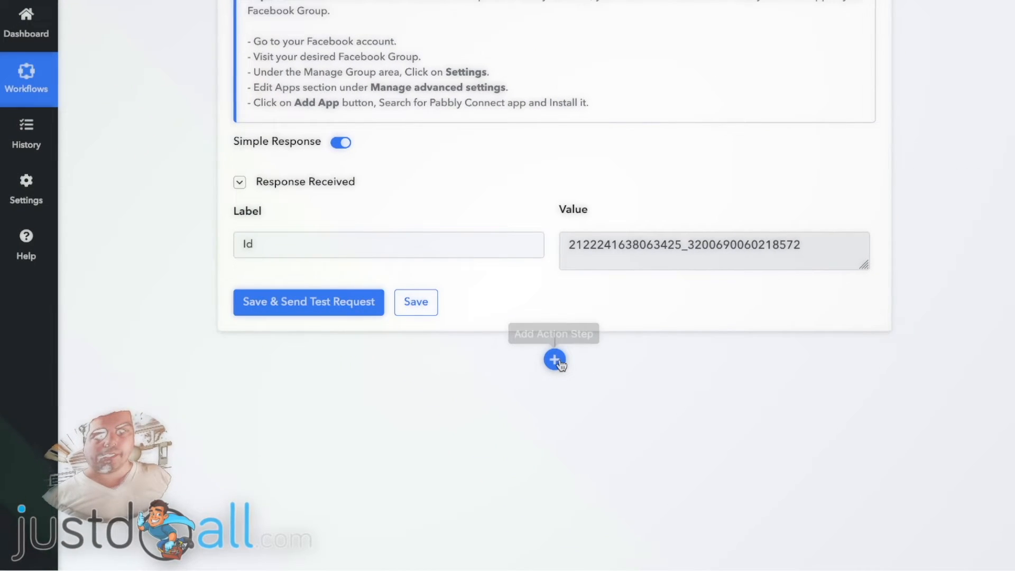
# - Add a new action step and browse the app list by searching for Twitter, WordPress, Telegram and WhatsApp
pyautogui.click(555, 359)
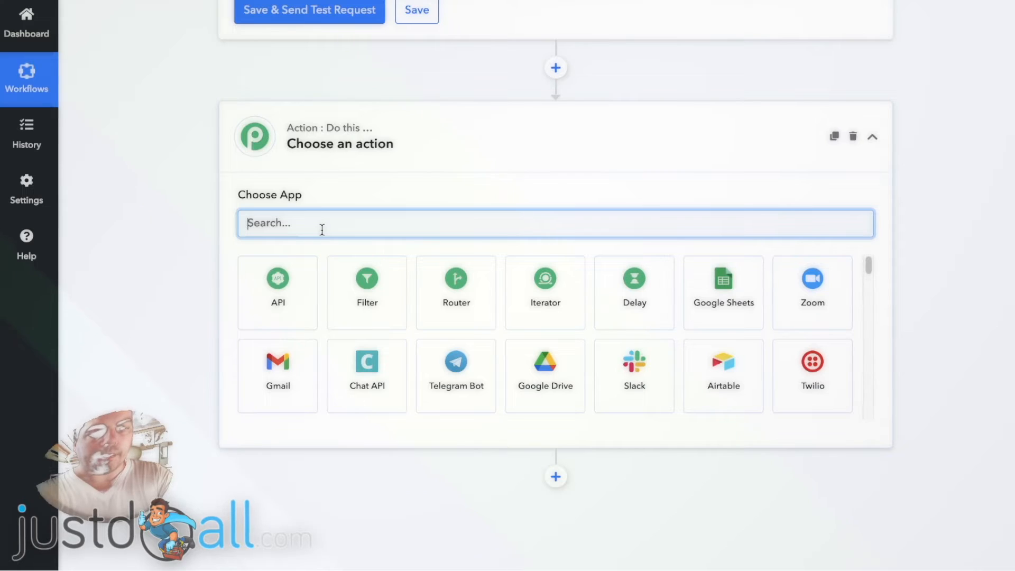
pyautogui.write('twitt')
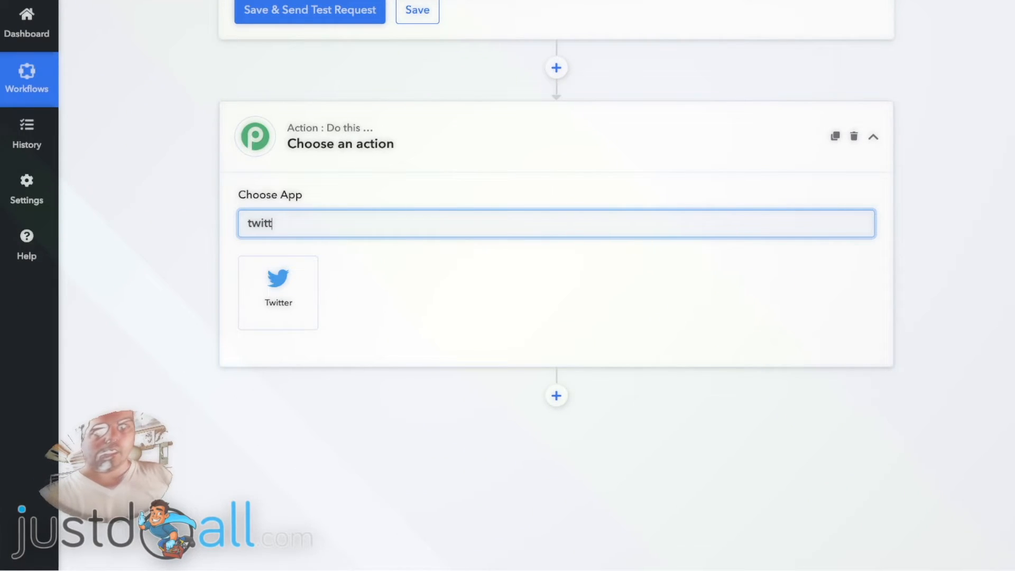
pyautogui.press('BackSpace')
pyautogui.press('BackSpace')
pyautogui.press('BackSpace')
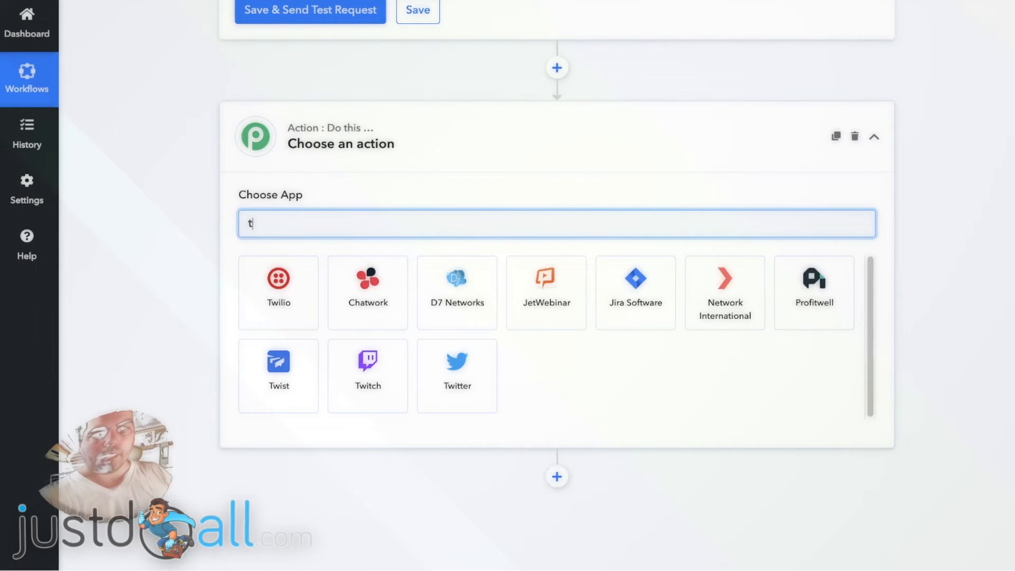
pyautogui.press('BackSpace')
pyautogui.write('word')
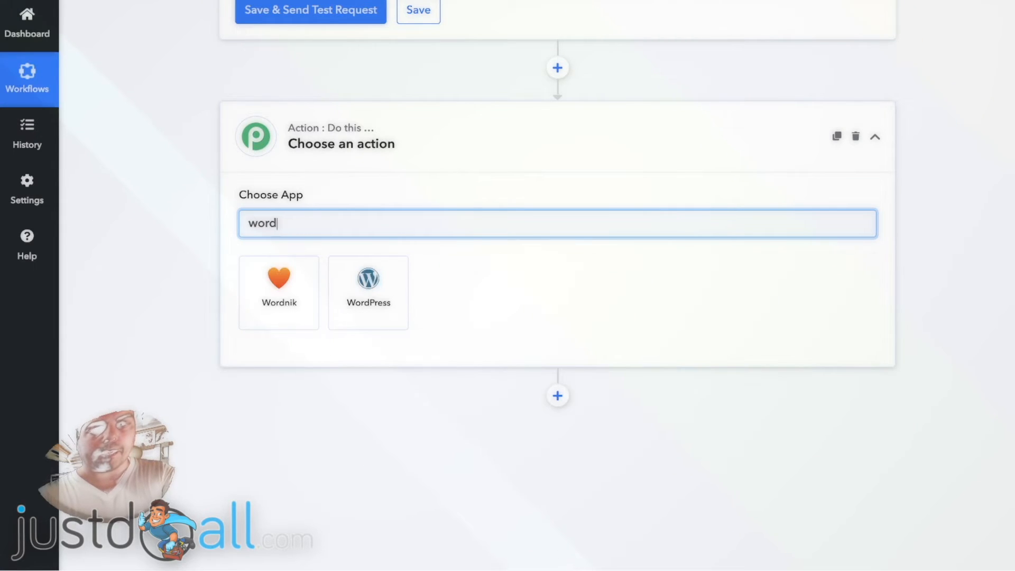
pyautogui.write('p')
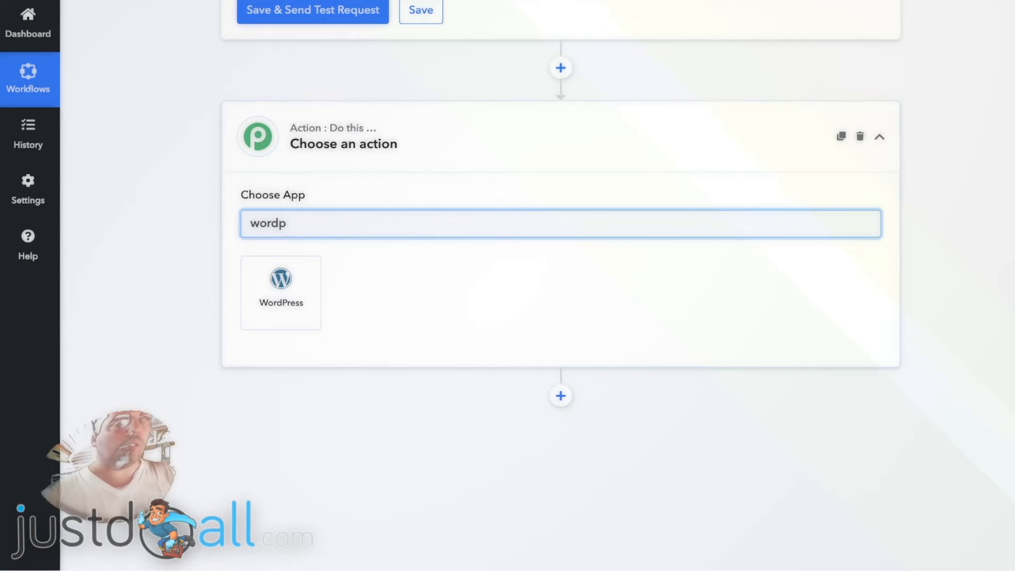
pyautogui.press('BackSpace')
pyautogui.press('BackSpace')
pyautogui.press('BackSpace')
pyautogui.press('BackSpace')
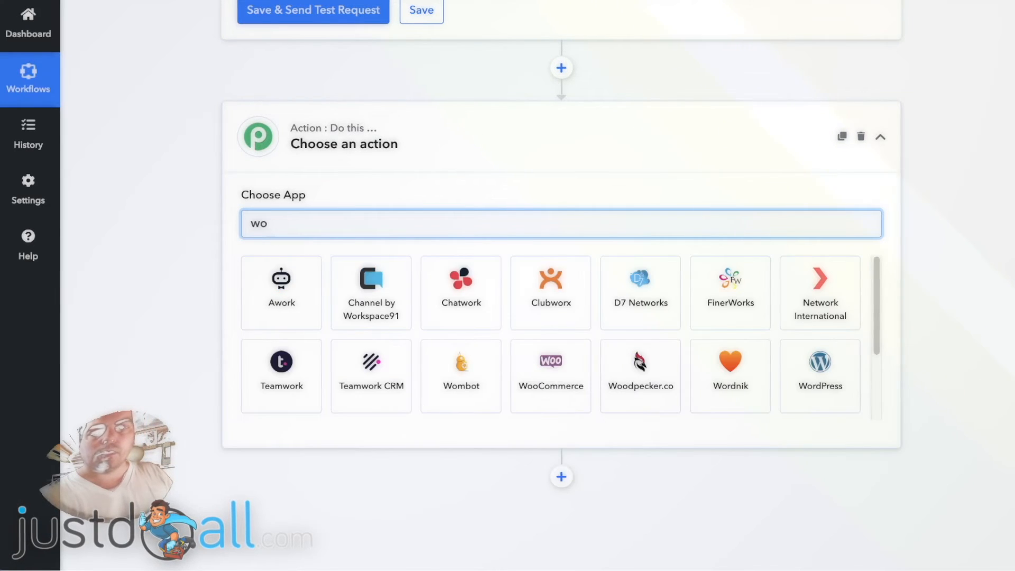
pyautogui.press('BackSpace')
pyautogui.write('tele')
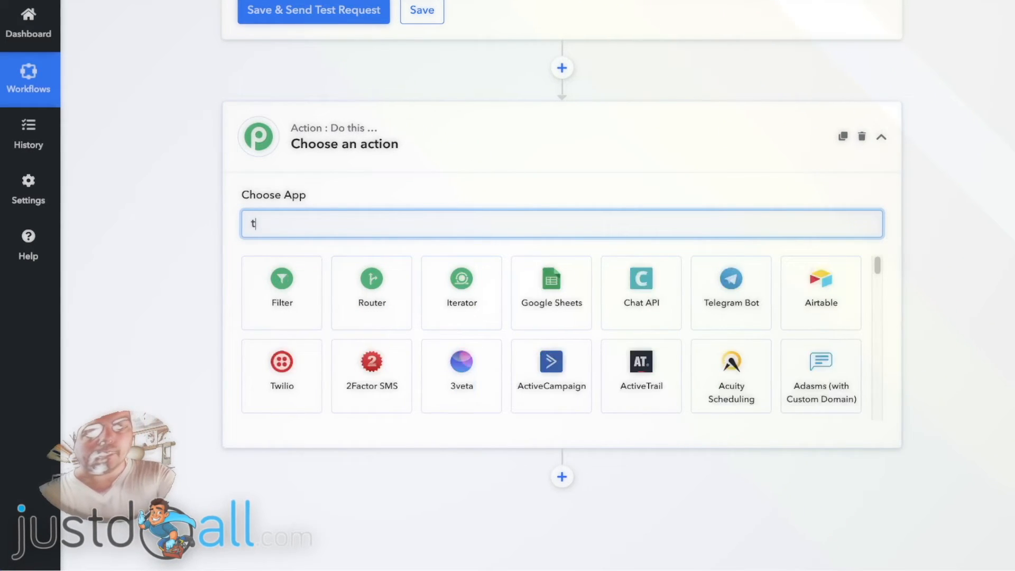
pyautogui.press('BackSpace')
pyautogui.press('BackSpace')
pyautogui.press('BackSpace')
pyautogui.press('BackSpace')
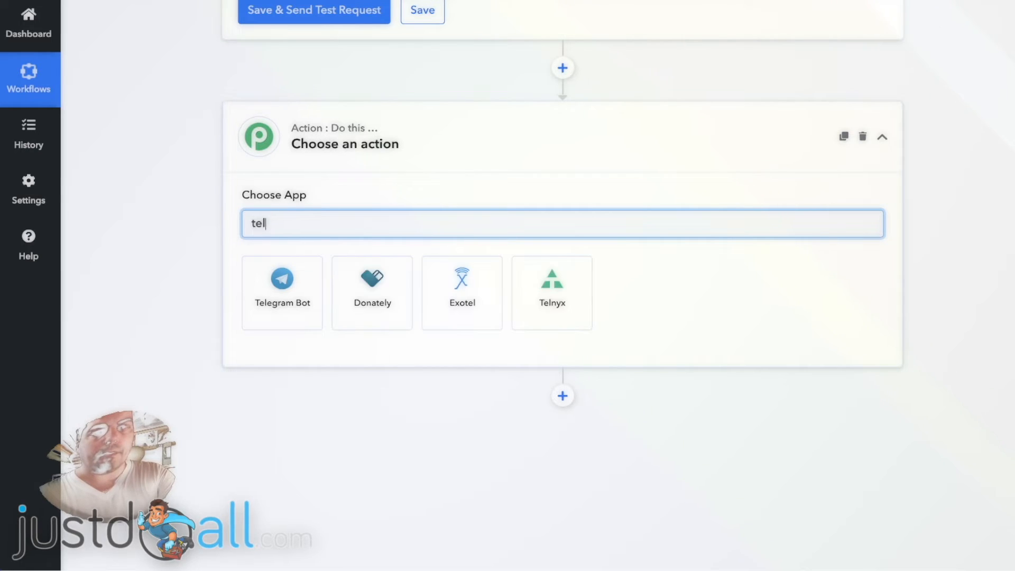
pyautogui.write('w')
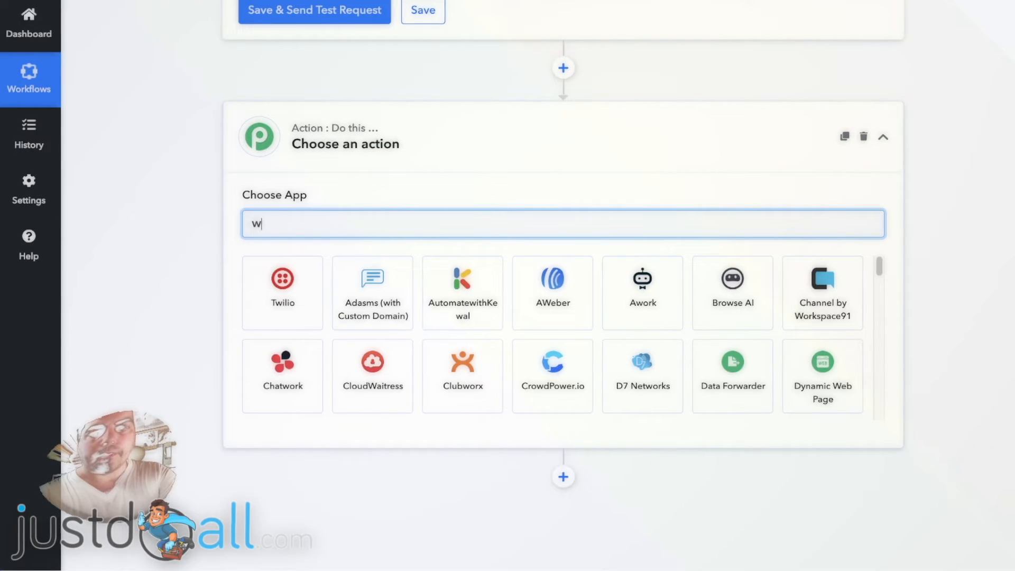
pyautogui.write('ha')
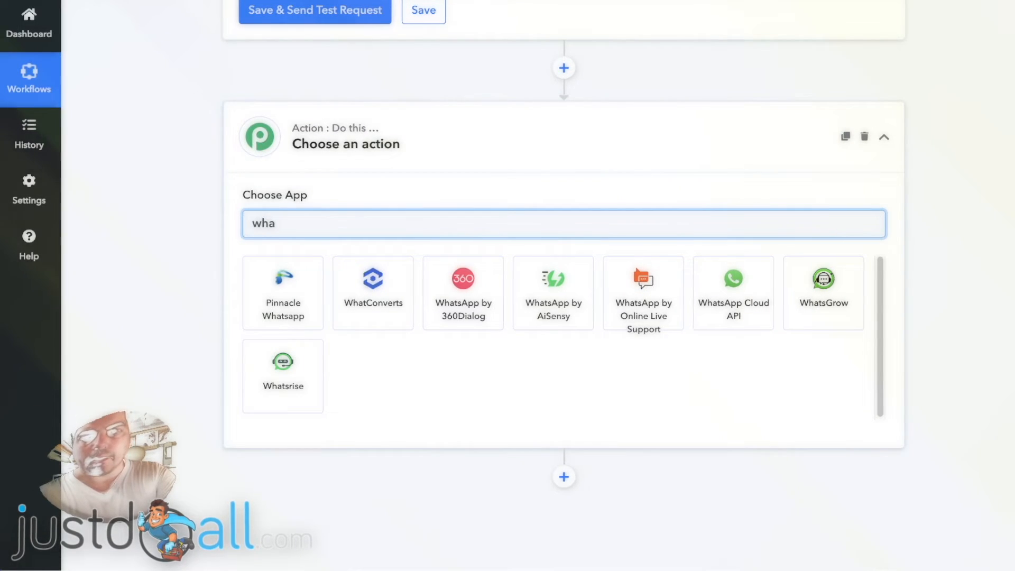
pyautogui.write('ts')
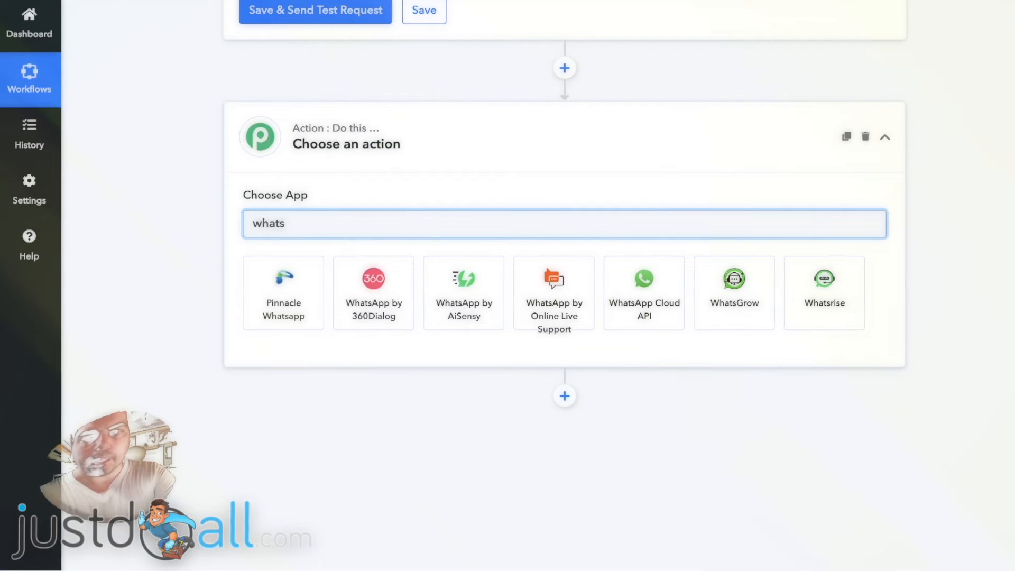
pyautogui.write('a')
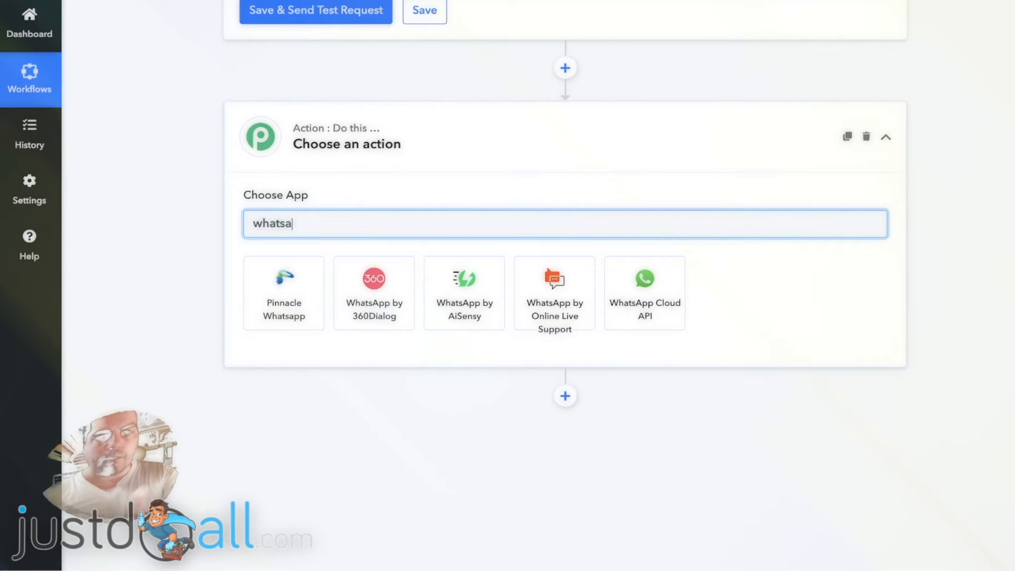
pyautogui.press('BackSpace')
pyautogui.press('BackSpace')
pyautogui.press('BackSpace')
pyautogui.press('BackSpace')
pyautogui.press('BackSpace')
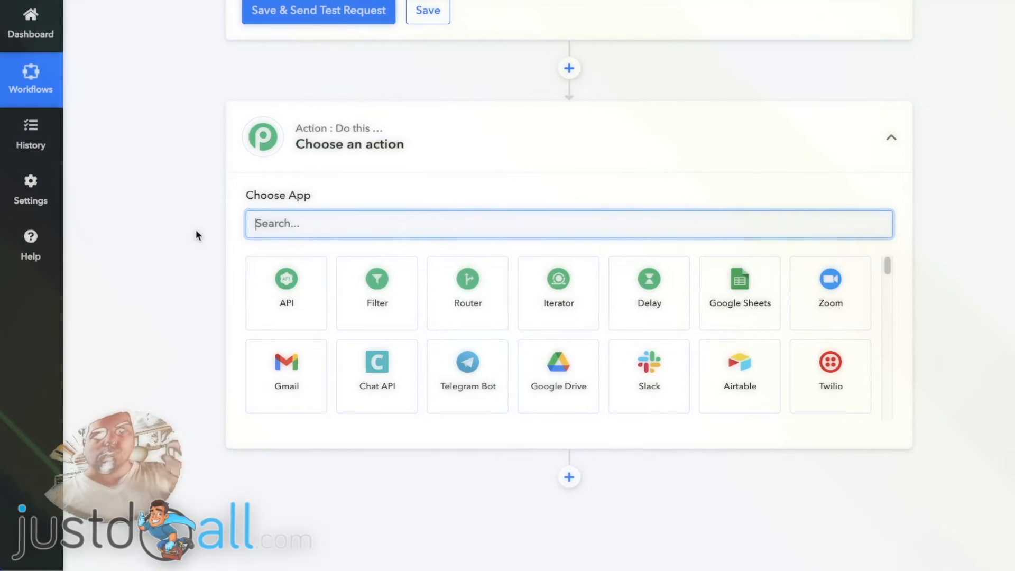
# - Set the action to Twitter with the Create Tweet event and save the existing Twitter #1 connection
pyautogui.write('twit')
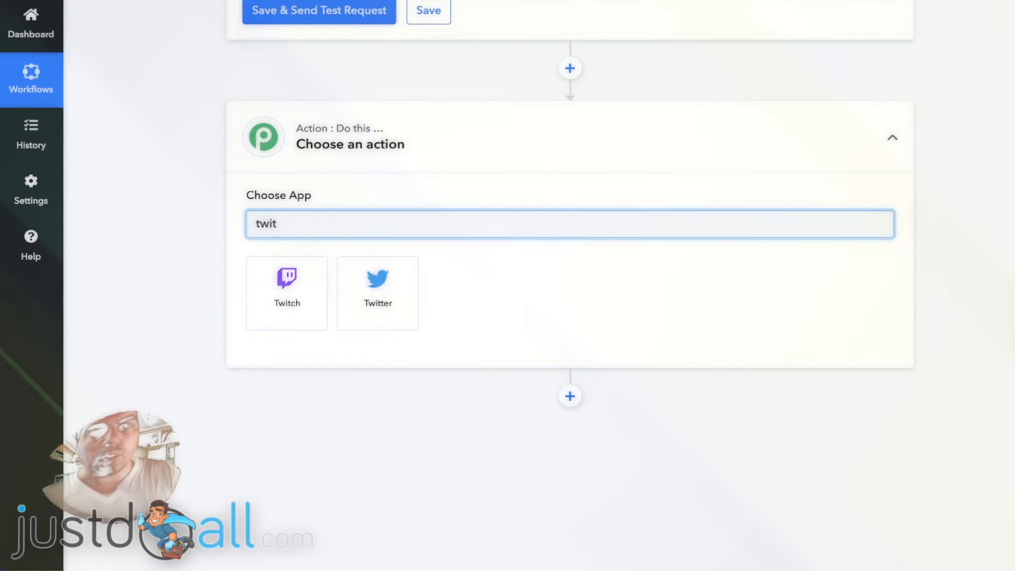
pyautogui.click(376, 286)
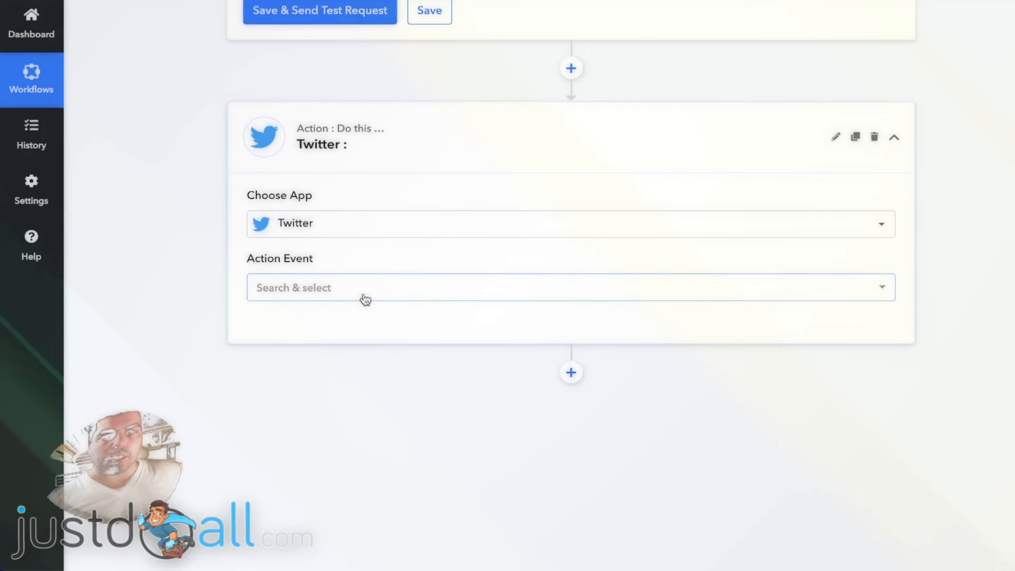
pyautogui.click(364, 294)
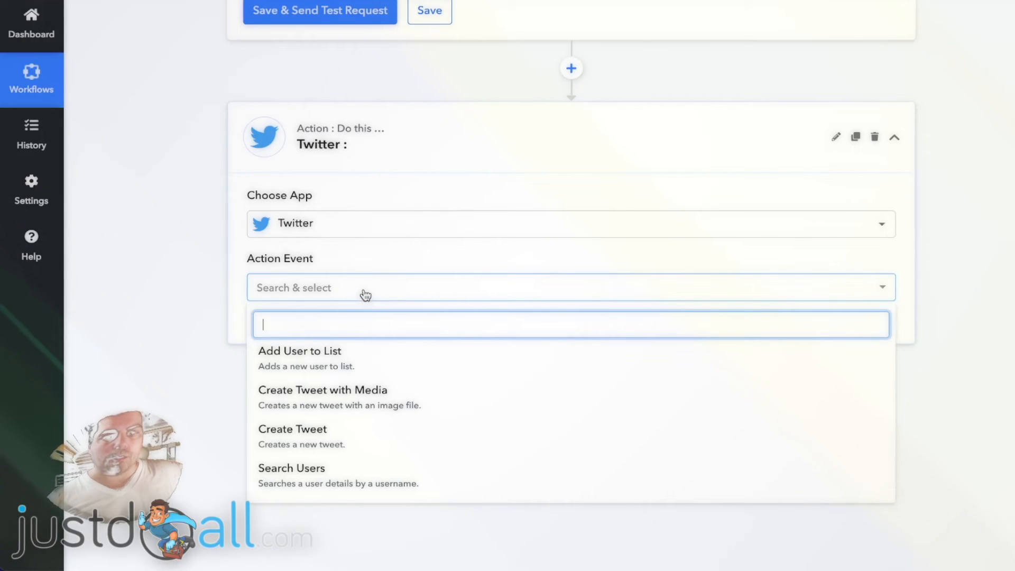
pyautogui.click(358, 438)
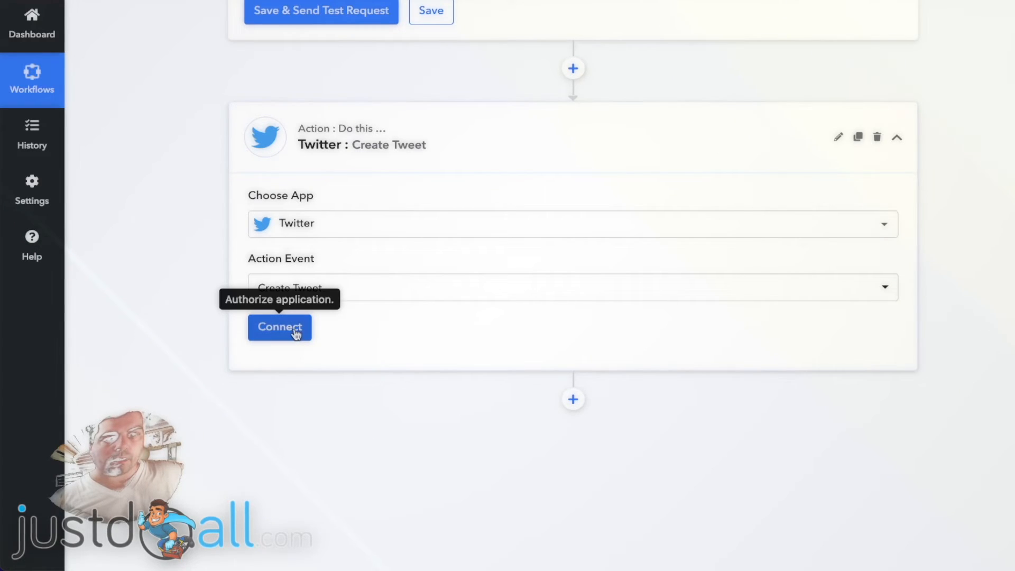
pyautogui.click(296, 334)
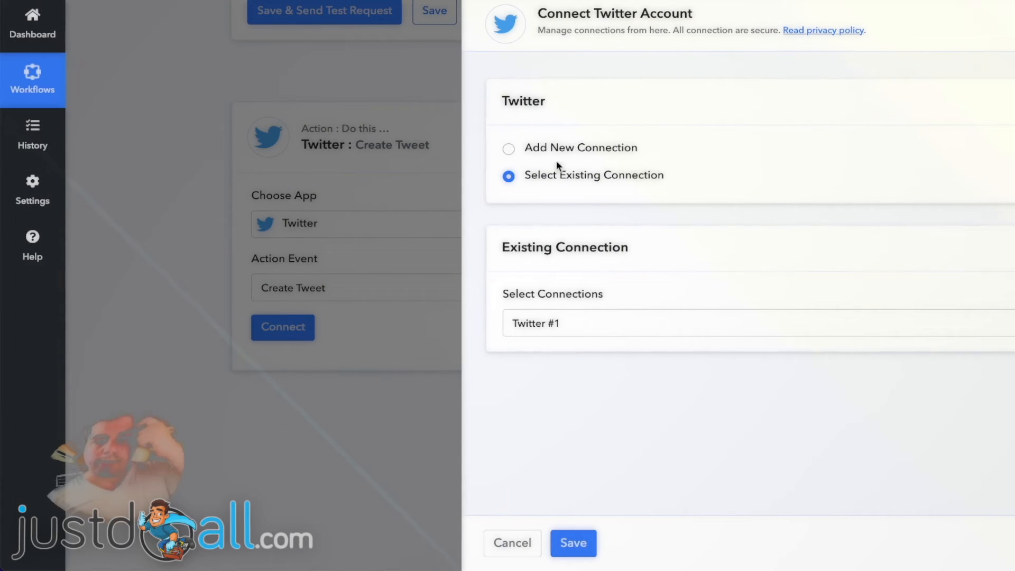
pyautogui.click(571, 543)
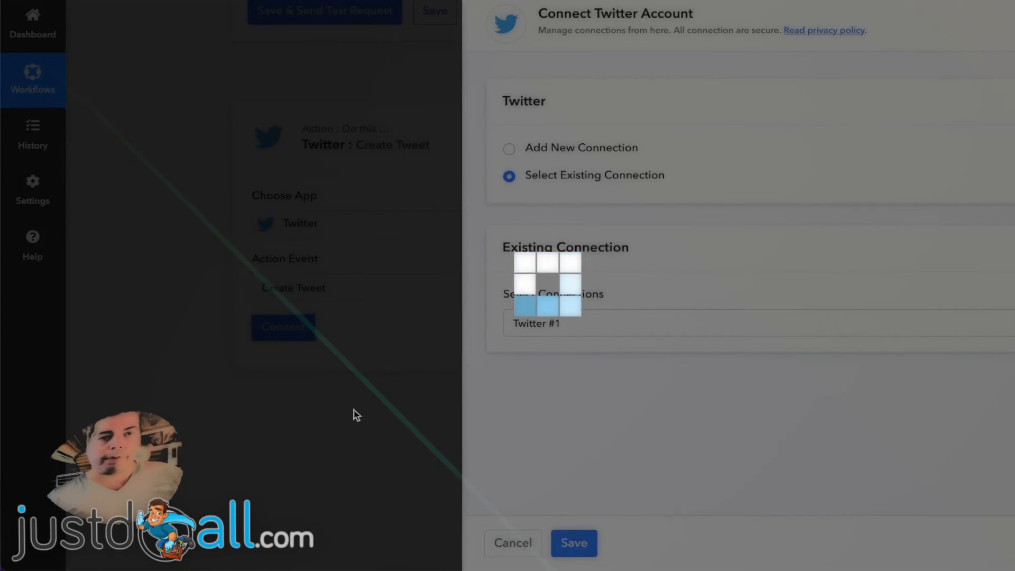
# - Insert the RSS item's Title from step 1 into the tweet's Message field
pyautogui.scroll(-2, 191, 288)
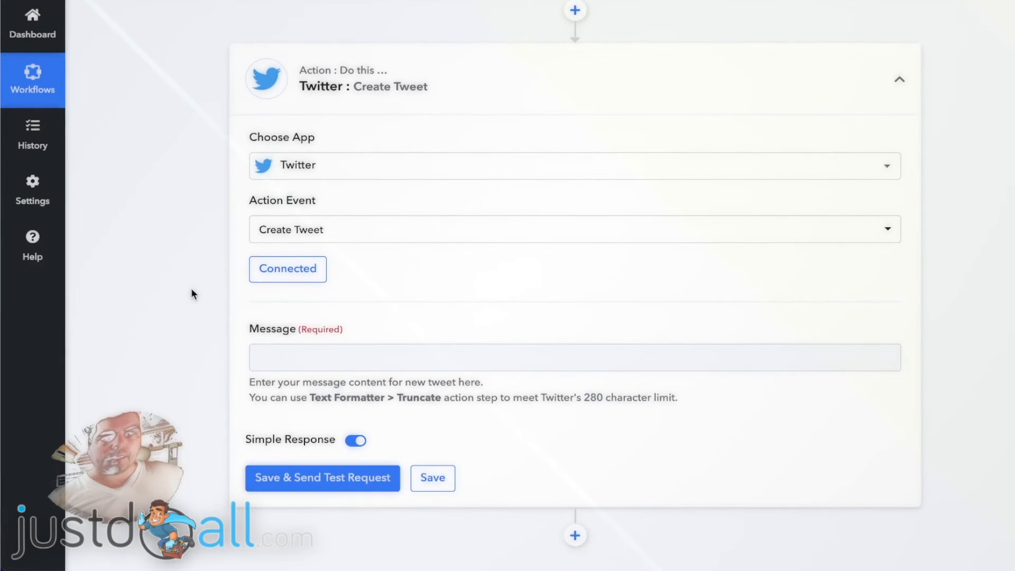
pyautogui.scroll(-2, 191, 293)
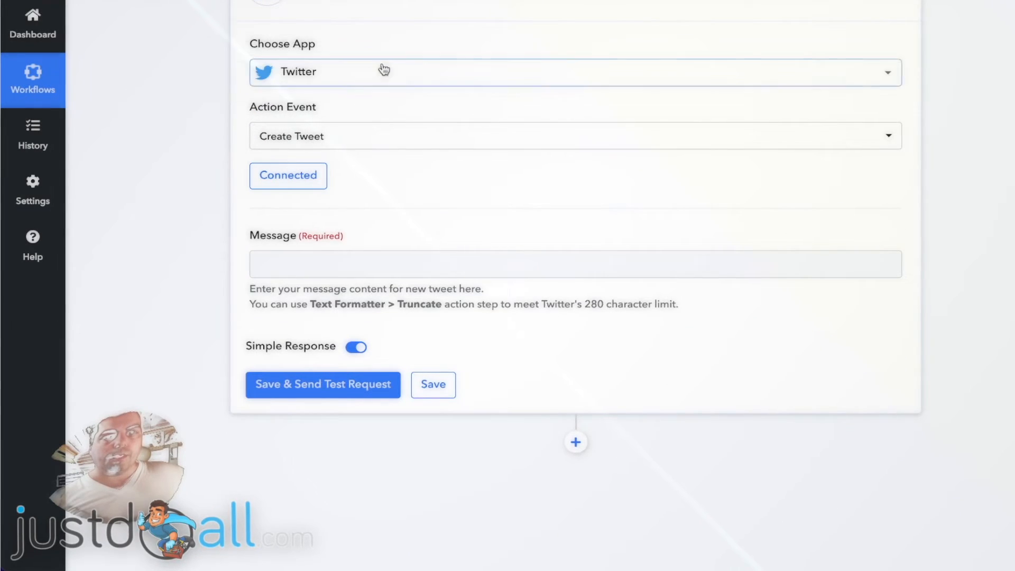
pyautogui.click(260, 259)
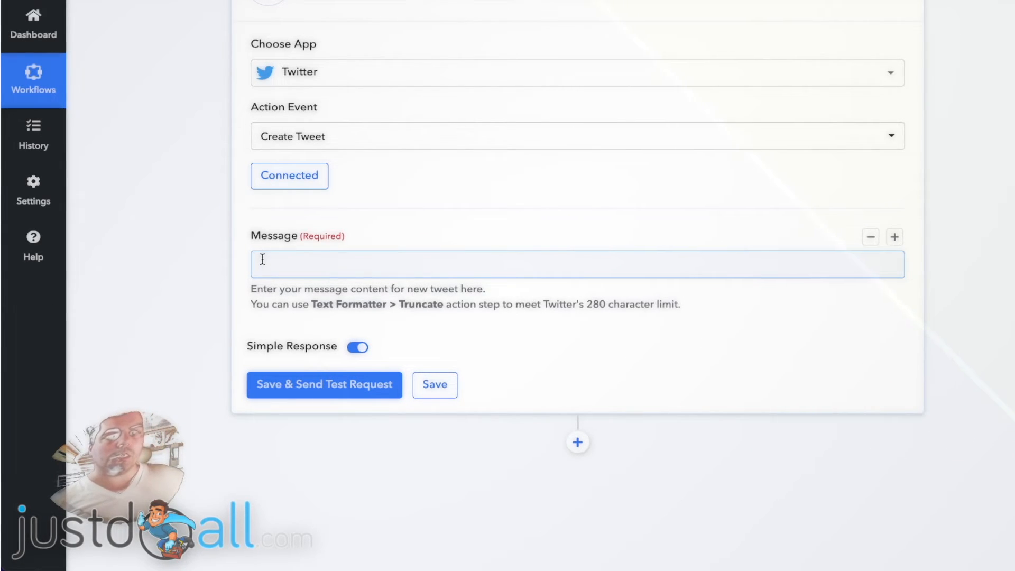
pyautogui.click(277, 259)
pyautogui.write('He')
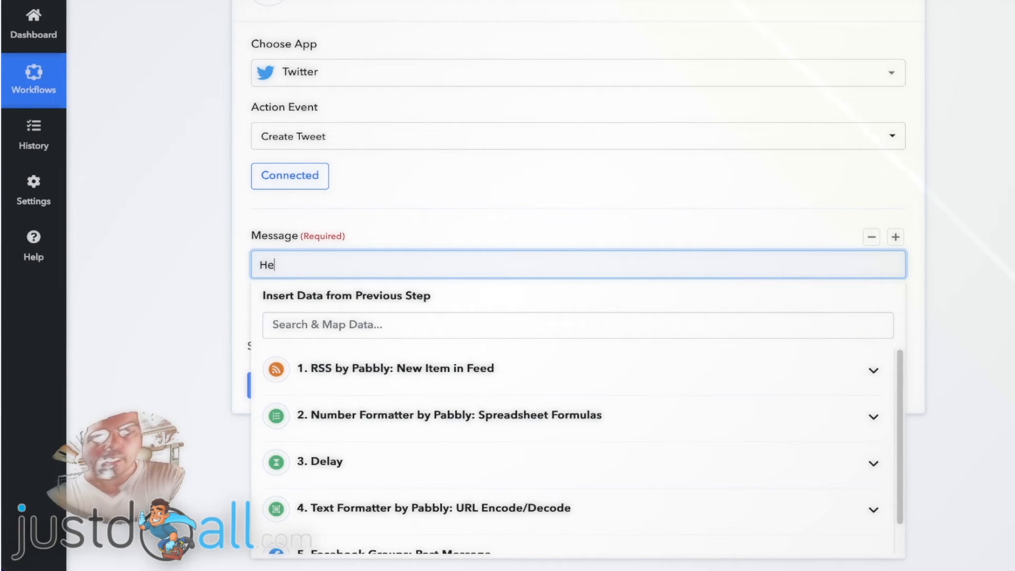
pyautogui.press('BackSpace')
pyautogui.press('BackSpace')
pyautogui.press('BackSpace')
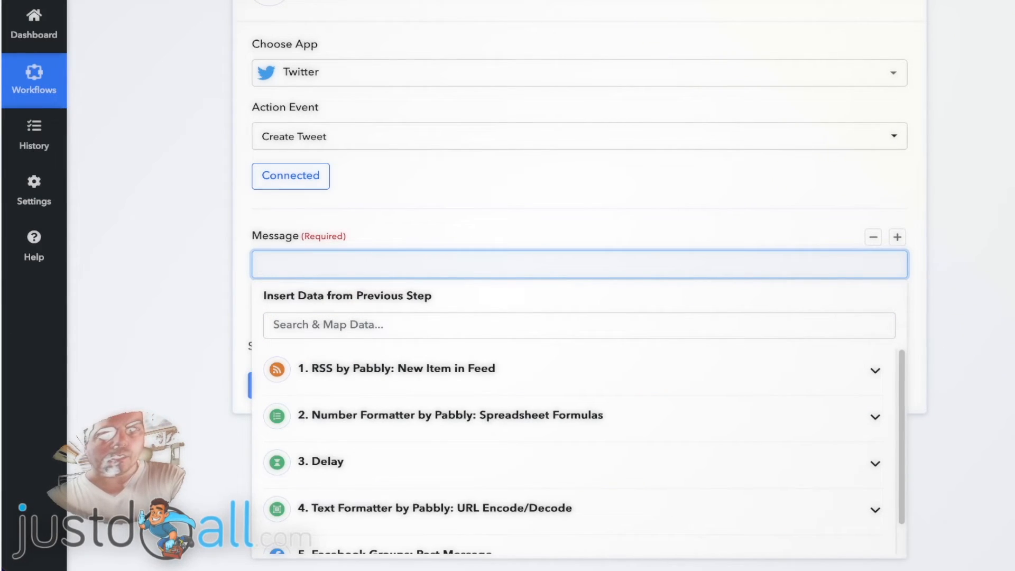
pyautogui.click(449, 376)
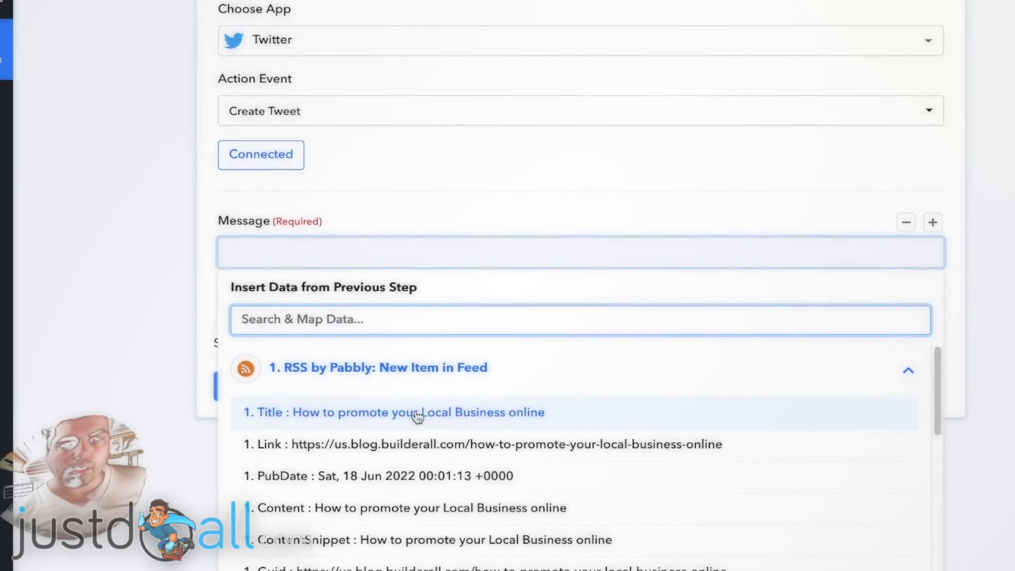
pyautogui.click(417, 413)
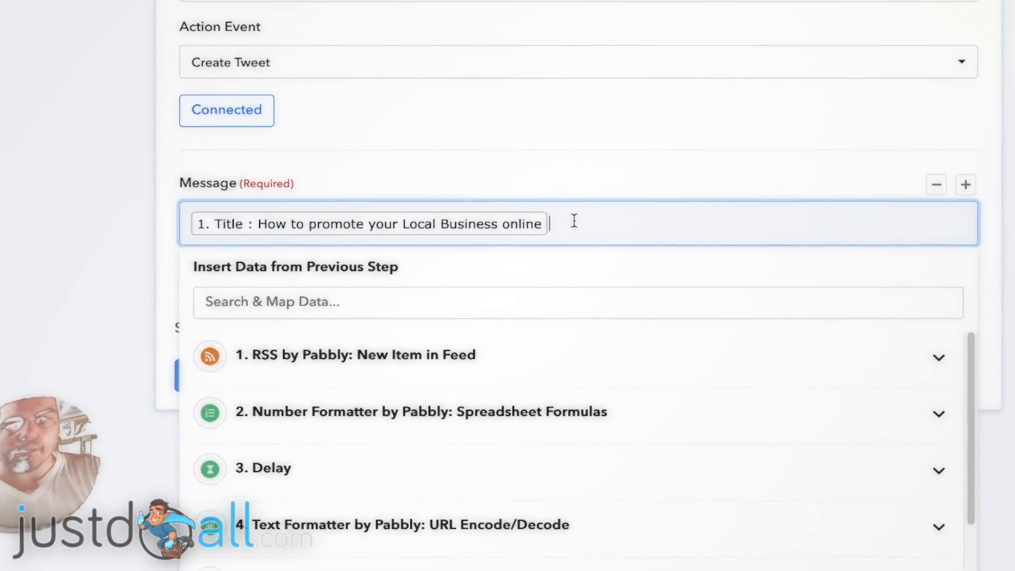
# - Follow the title with " : ", the pasted Builderall affiliate share link, and the URL Encode step's Result
pyautogui.write(':')
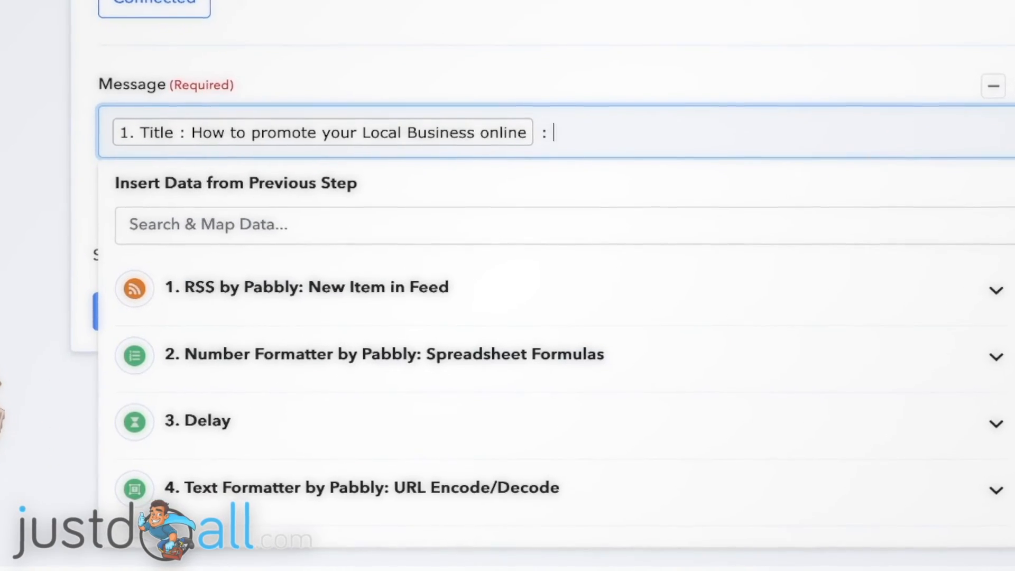
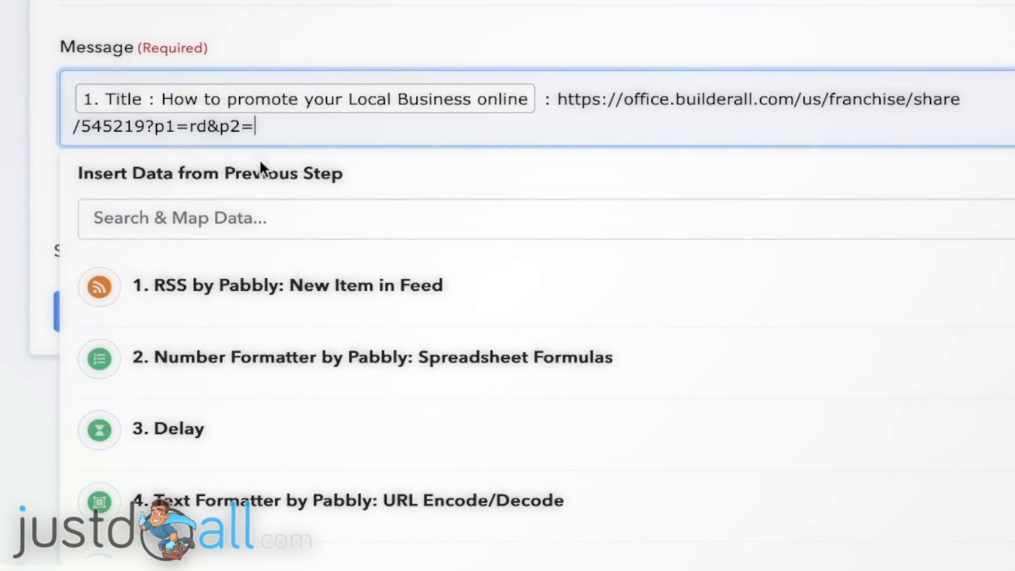
pyautogui.scroll(-1, 335, 449)
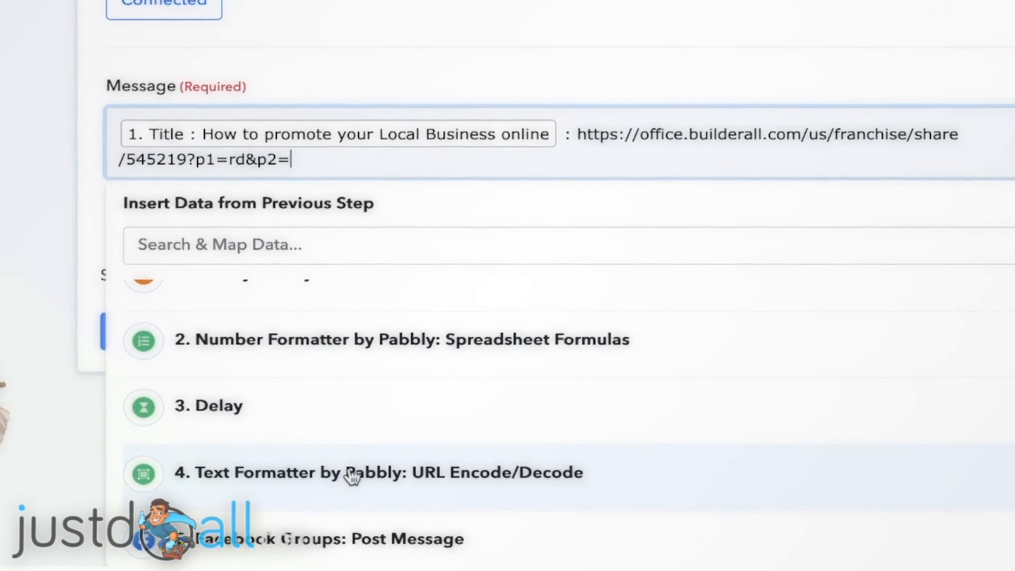
pyautogui.click(352, 474)
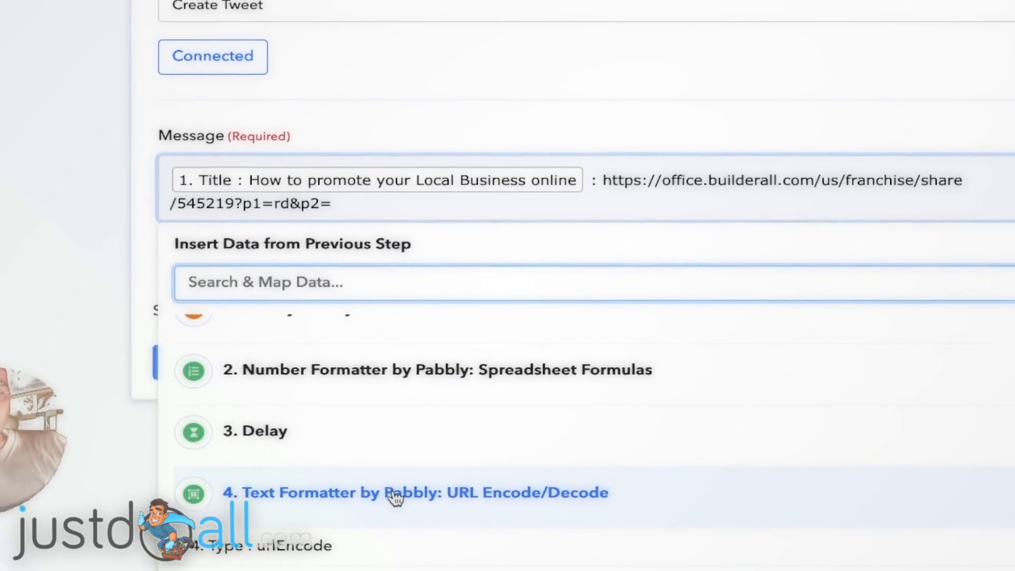
pyautogui.scroll(-1, 412, 449)
pyautogui.click(423, 481)
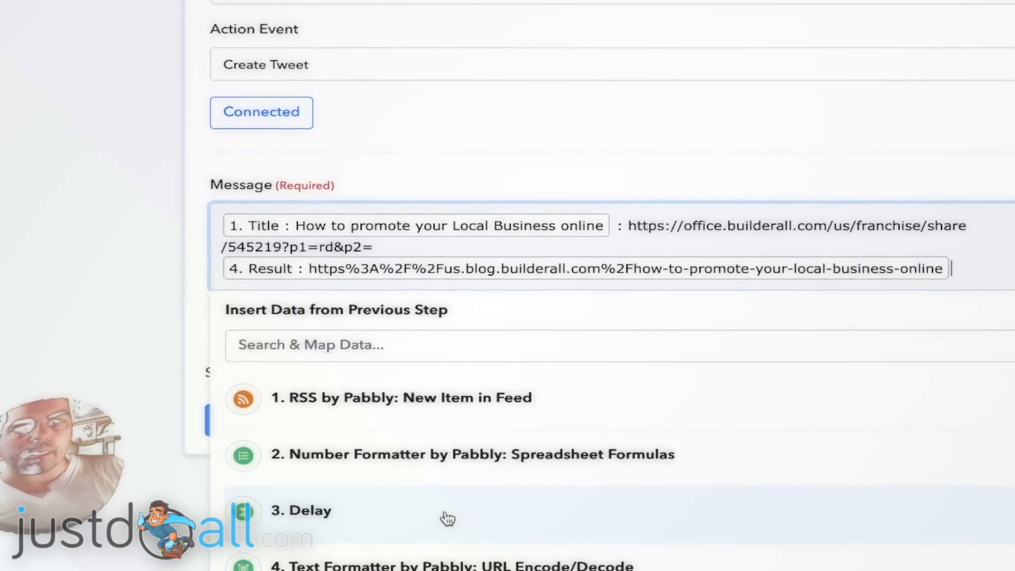
# - Save the Create Tweet action, send a test request and check the posted tweet on Twitter
pyautogui.click(151, 277)
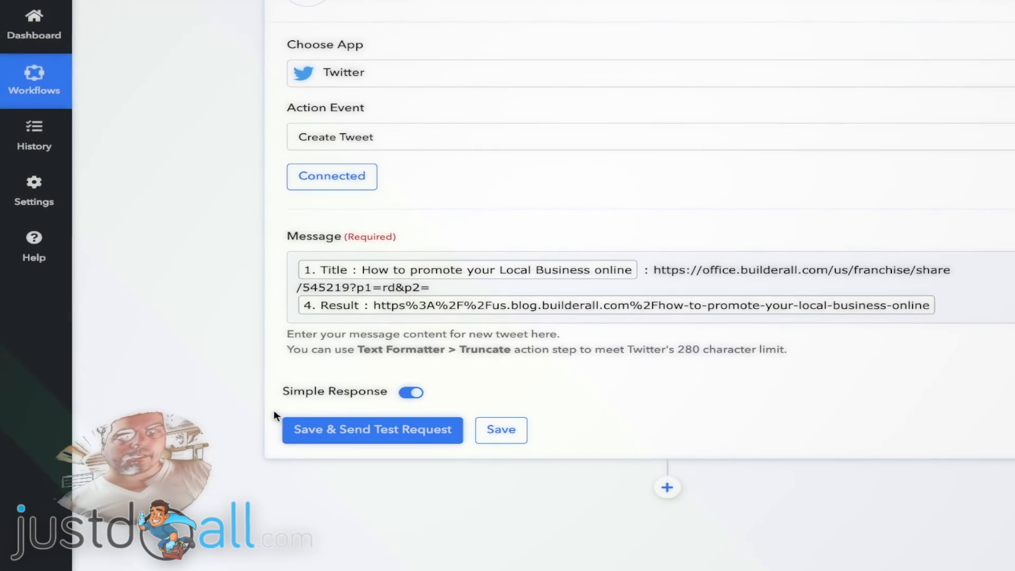
pyautogui.click(385, 430)
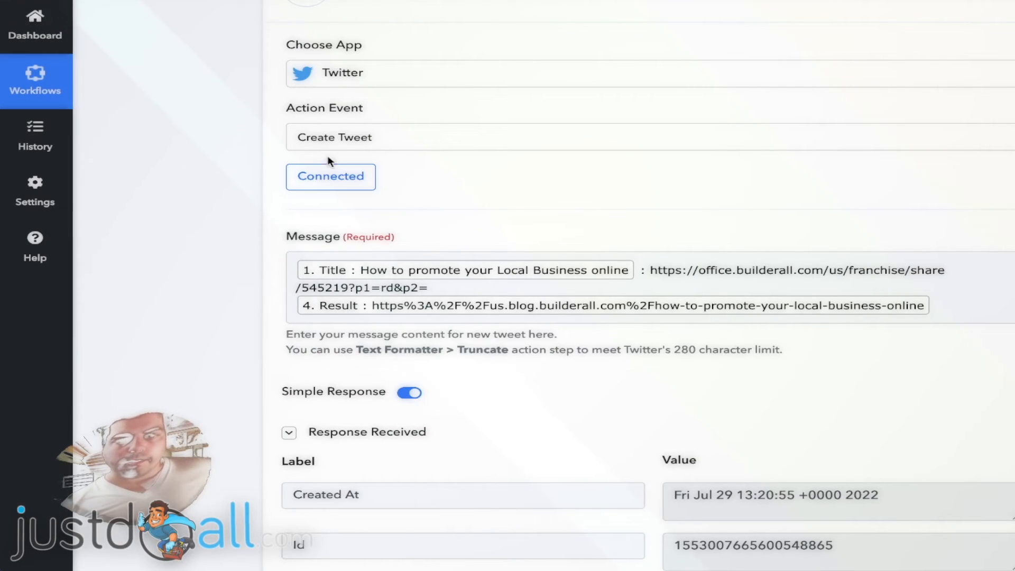
pyautogui.scroll(-6, 218, 301)
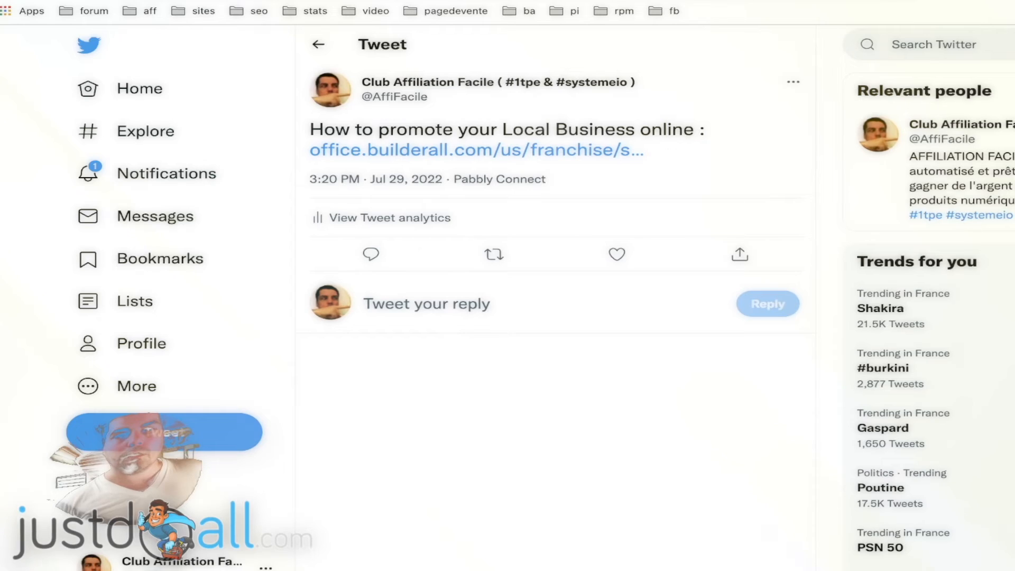
pyautogui.moveTo(498, 69)
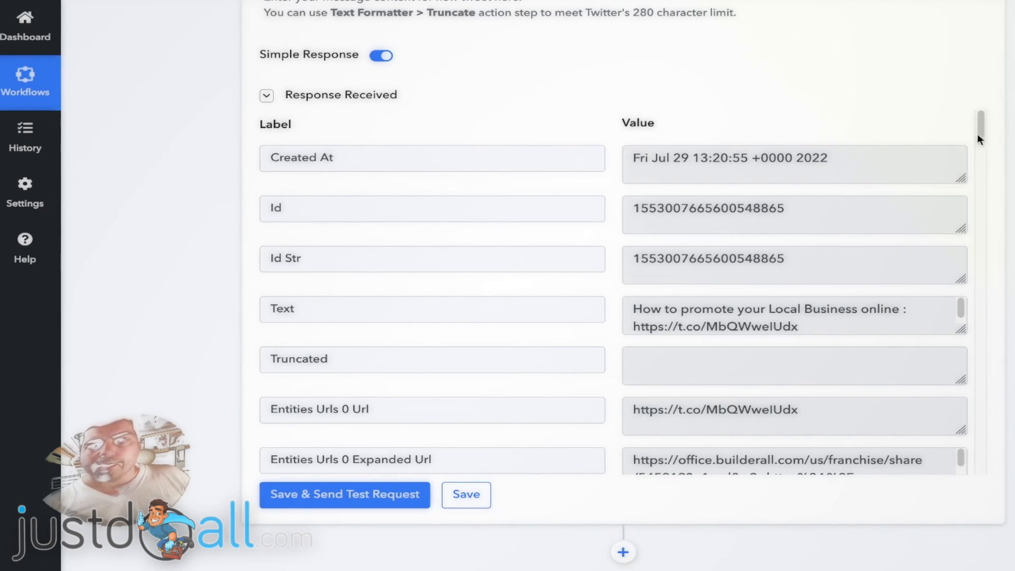
# - Collapse the Twitter, Facebook Groups, URL Encode and Delay action panels to review the workflow's overall sequence
pyautogui.scroll(5, 1006, 134)
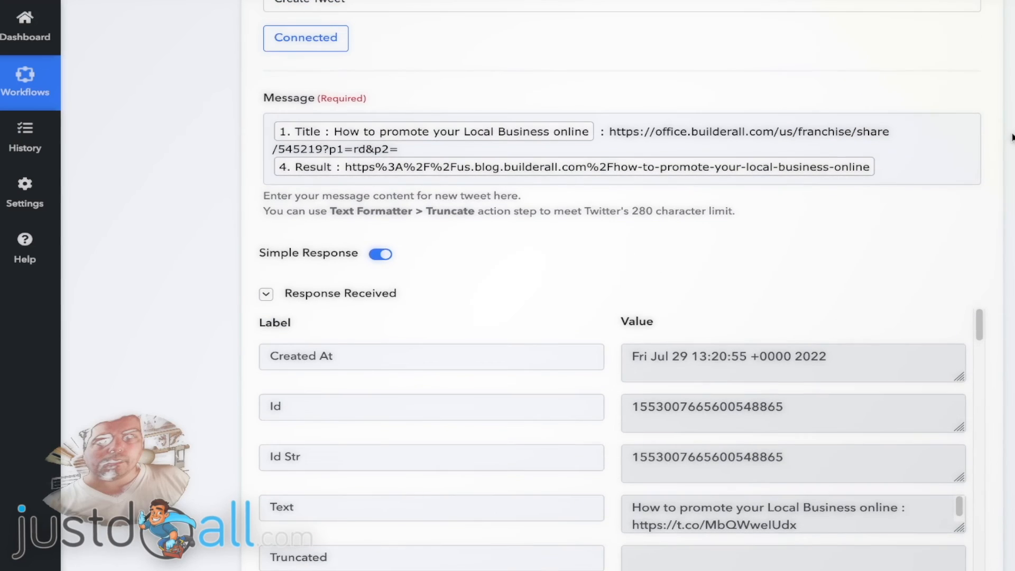
pyautogui.scroll(5, 1012, 138)
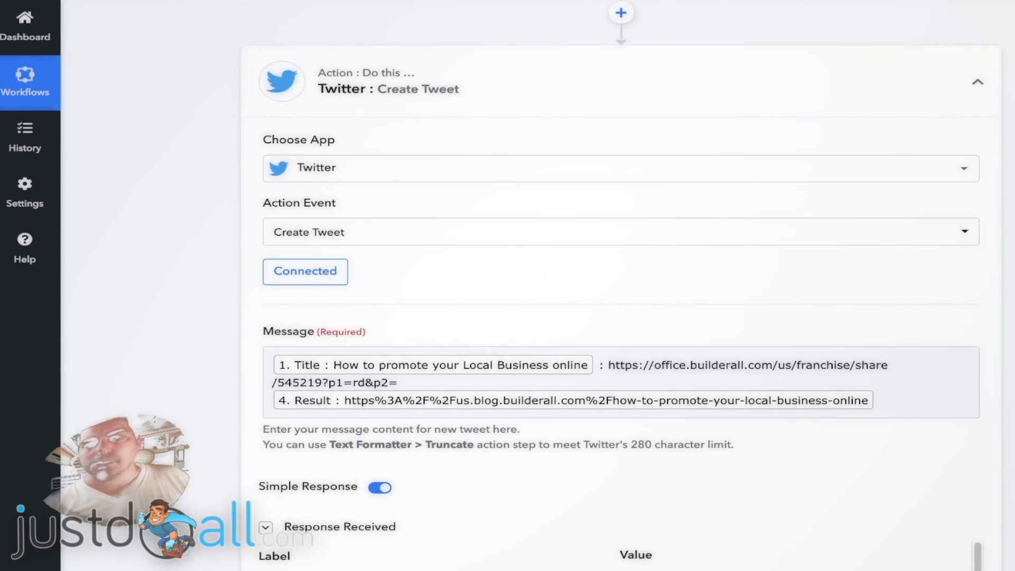
pyautogui.click(982, 82)
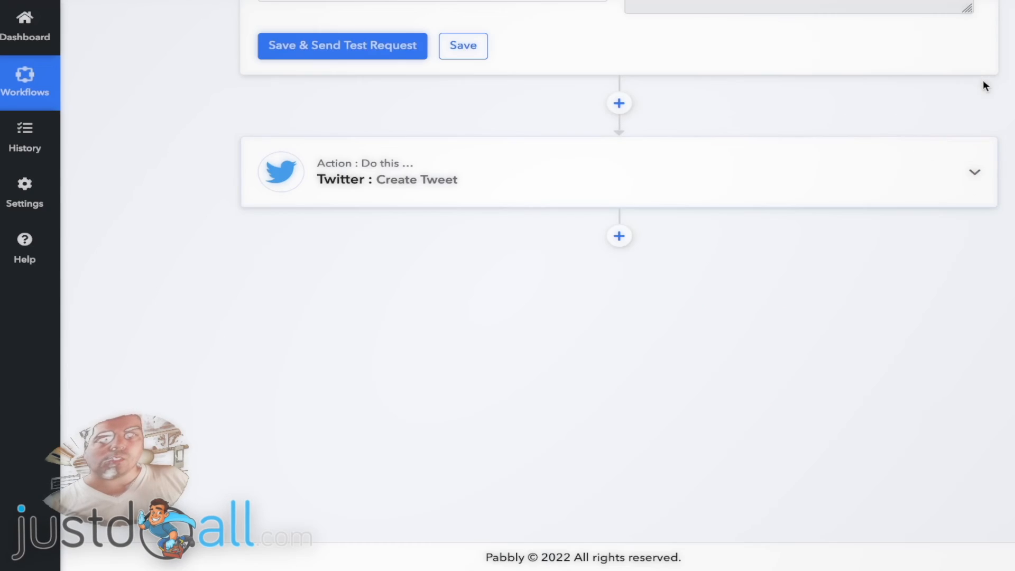
pyautogui.scroll(7, 1006, 100)
pyautogui.scroll(10, 991, 131)
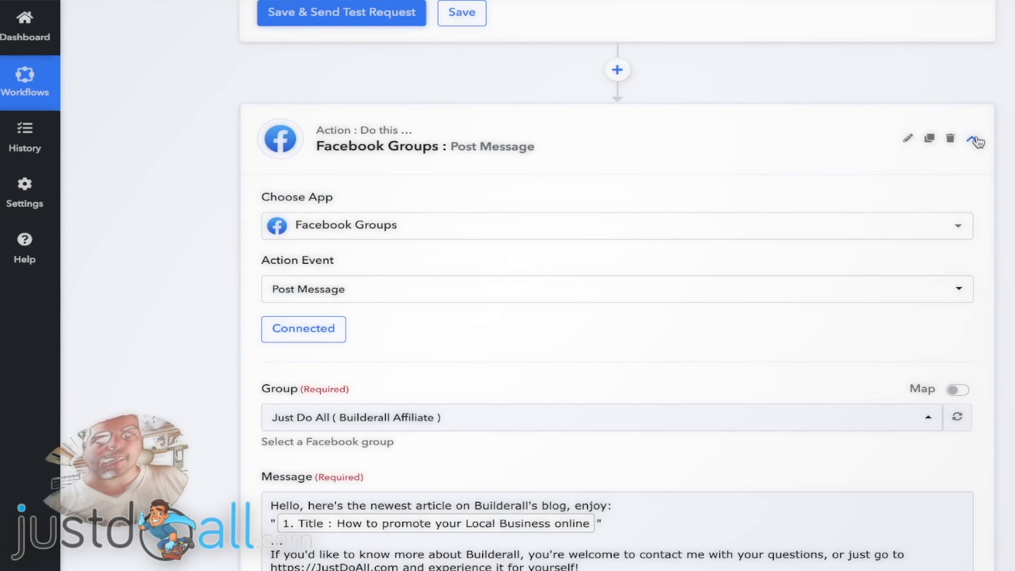
pyautogui.click(972, 138)
pyautogui.scroll(3, 1012, 133)
pyautogui.scroll(10, 1012, 133)
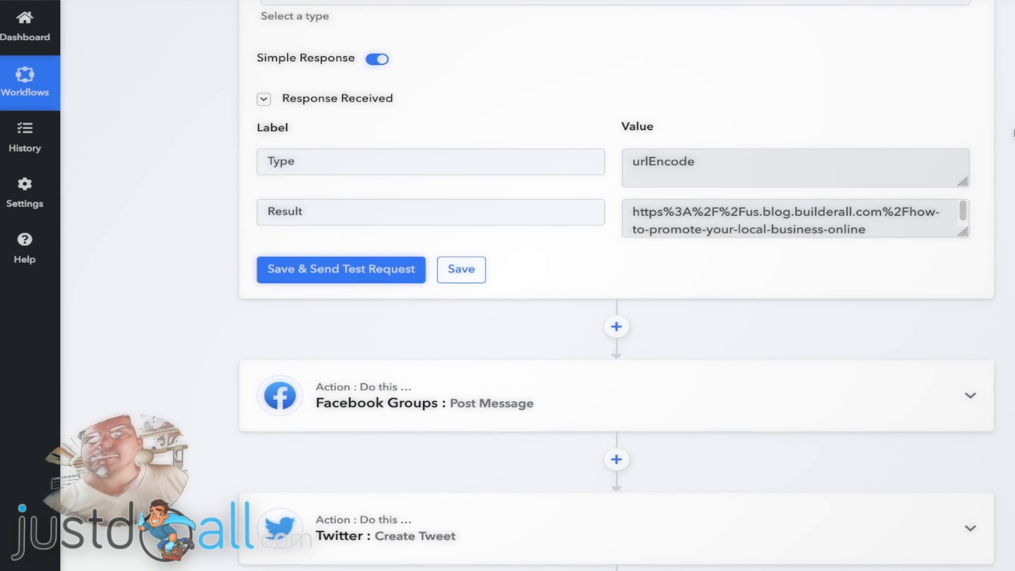
pyautogui.scroll(3, 1011, 133)
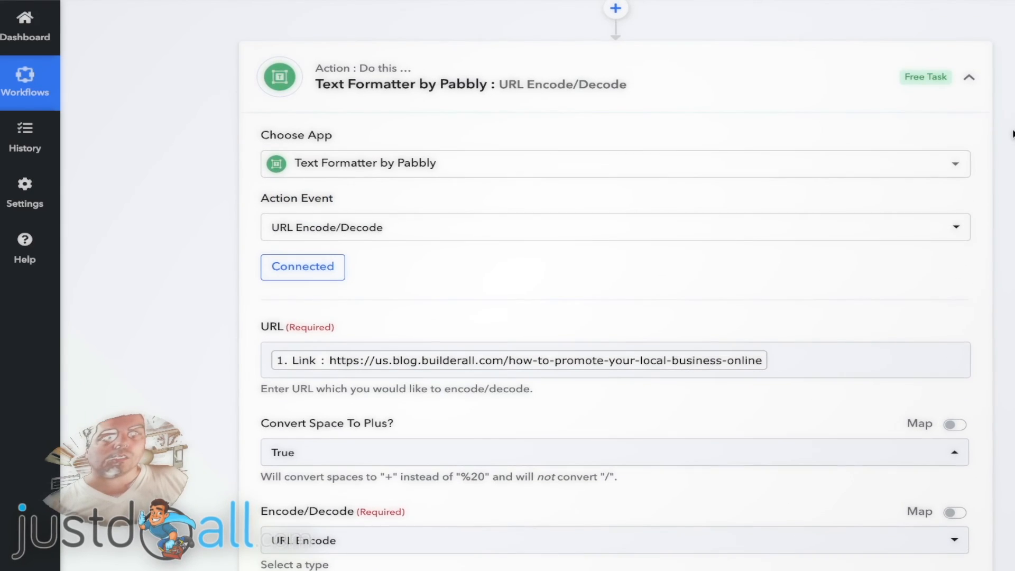
pyautogui.click(970, 75)
pyautogui.scroll(15, 1012, 99)
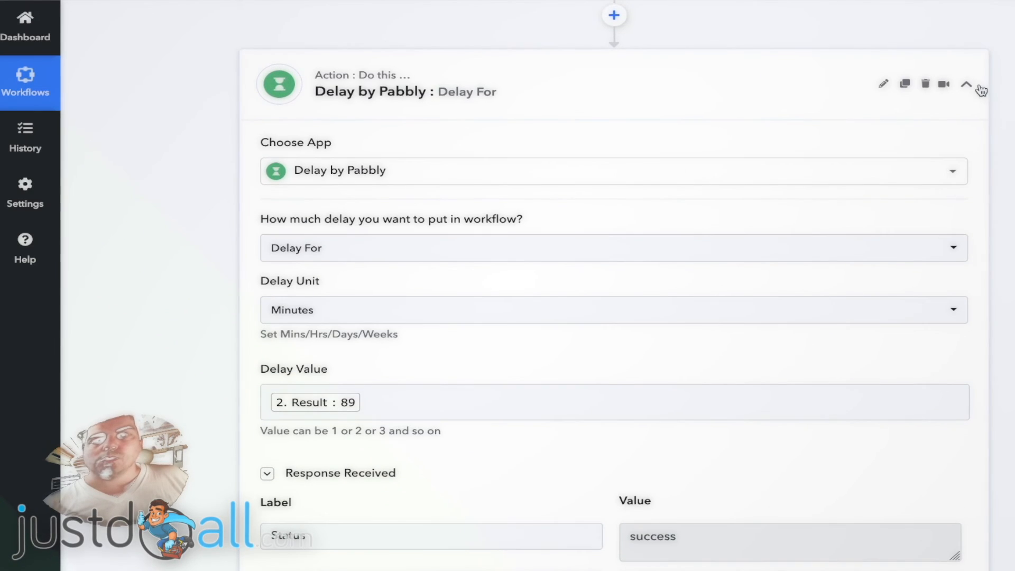
pyautogui.click(967, 86)
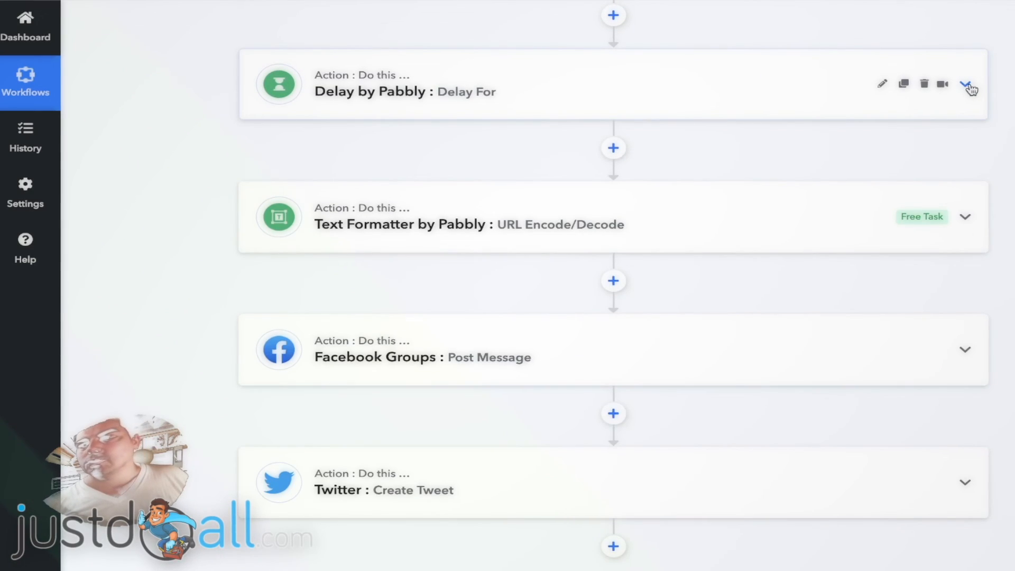